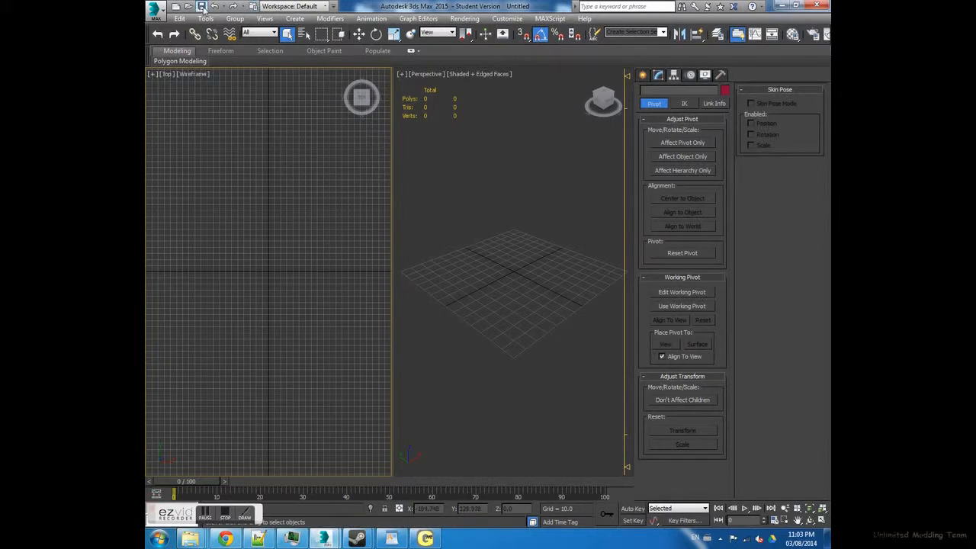
- Change the viewport layout from two viewports to four equal viewports arranged two by two
{"action": "middle_click_drag", "start_coordinate": [451, 256], "coordinate": [522, 287], "text": "alt"}
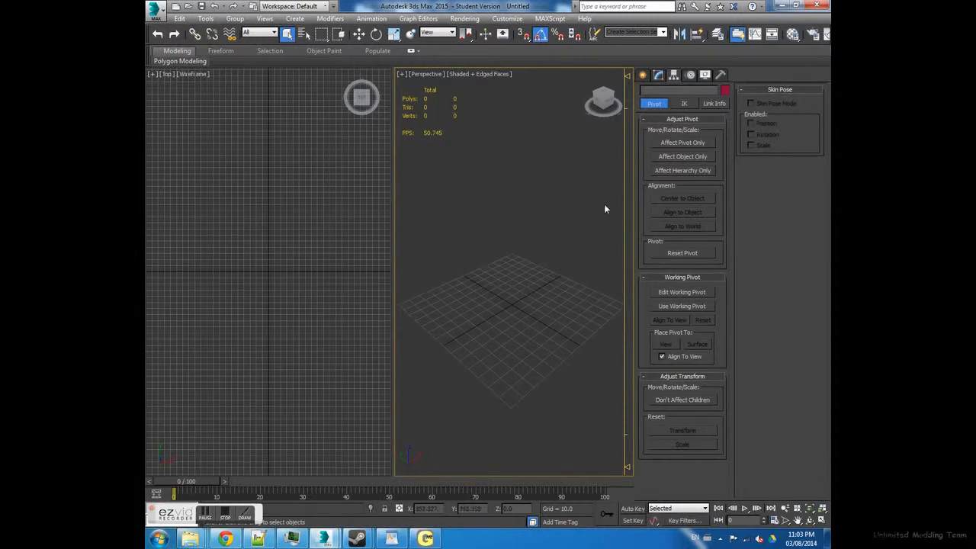
{"action": "left_click", "coordinate": [660, 74]}
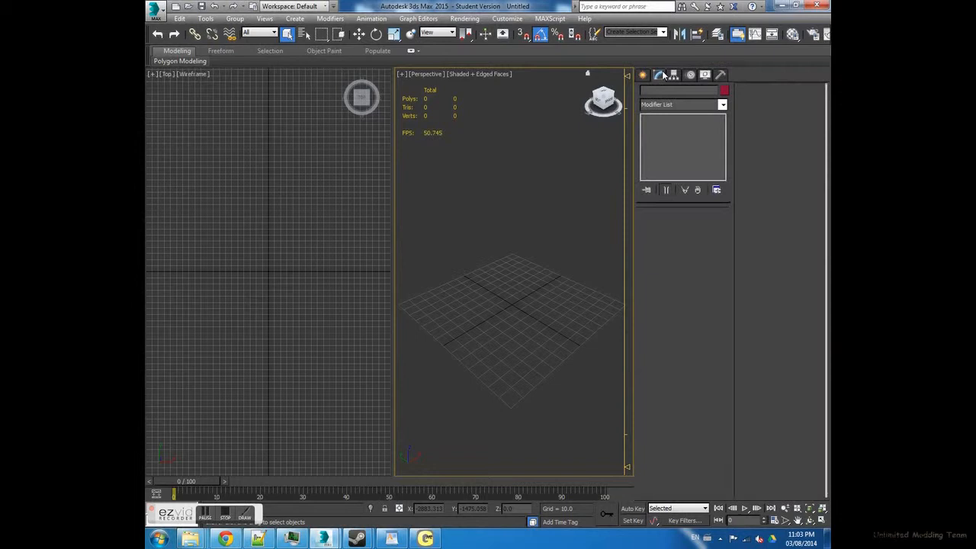
{"action": "left_click", "coordinate": [152, 74]}
{"action": "left_click", "coordinate": [174, 202]}
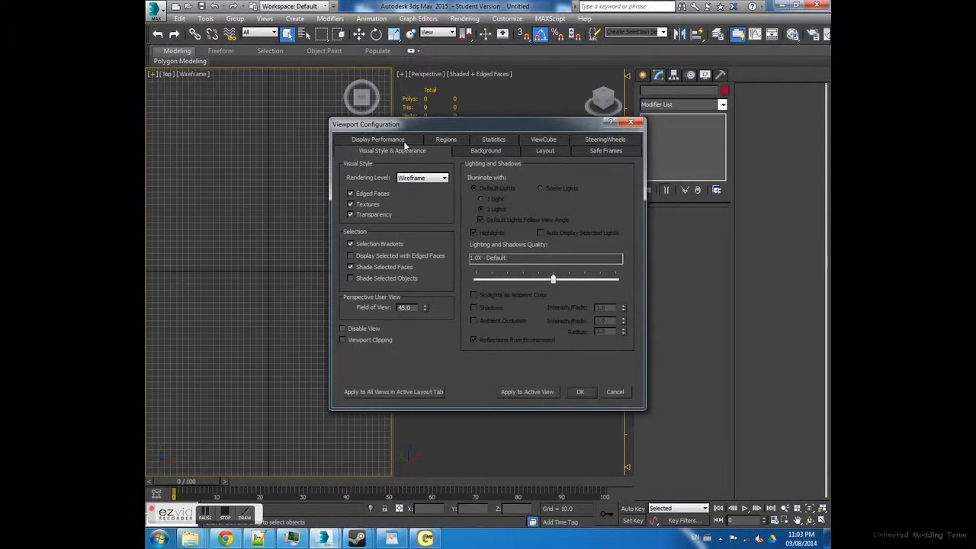
{"action": "left_click", "coordinate": [548, 151]}
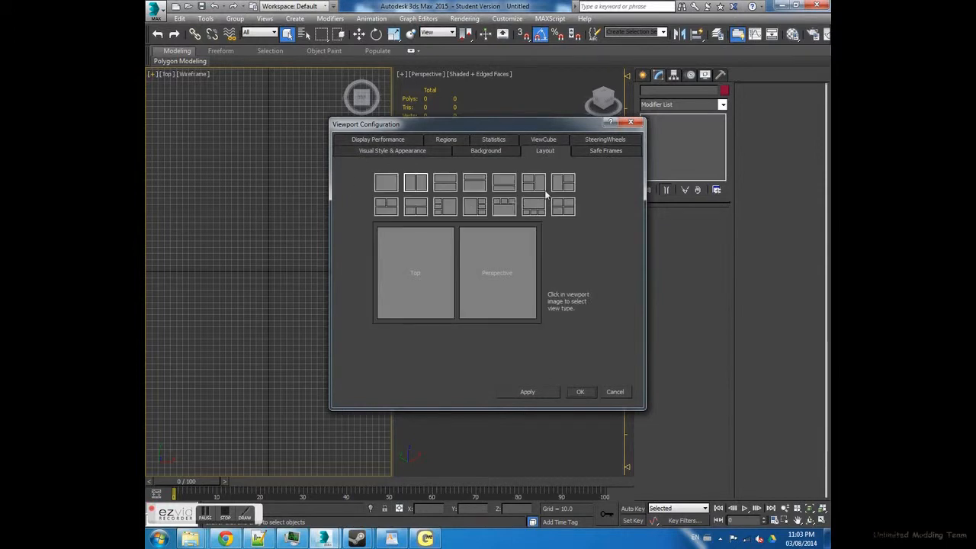
{"action": "left_click", "coordinate": [563, 207]}
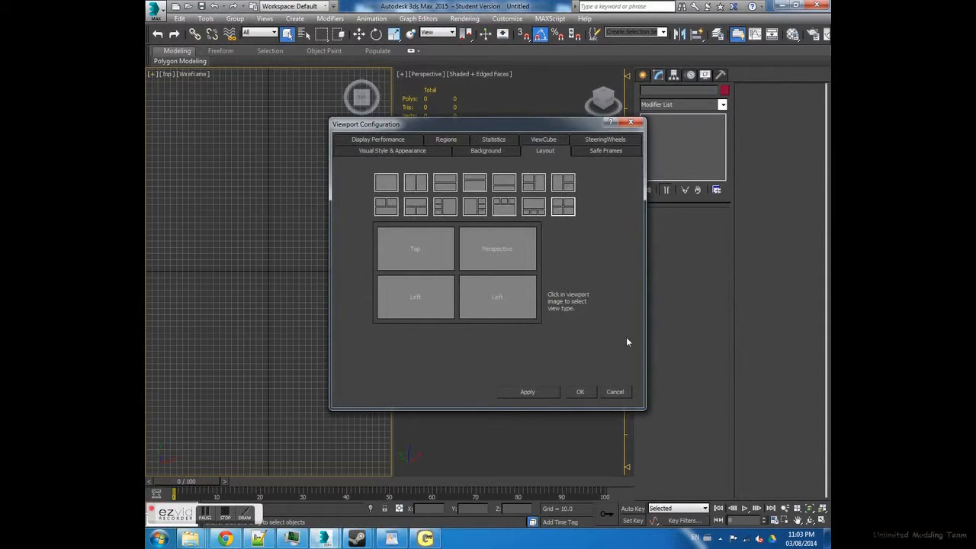
{"action": "left_click", "coordinate": [580, 392]}
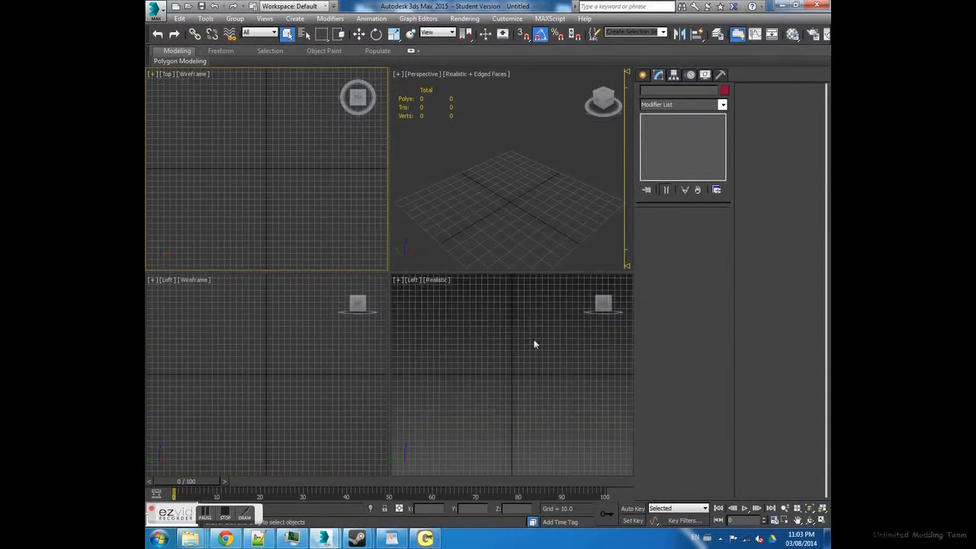
- Create a box at the centre of the Perspective grid, about 10.0 long, 4.2 wide and 3.7 high
{"action": "left_click", "coordinate": [643, 75]}
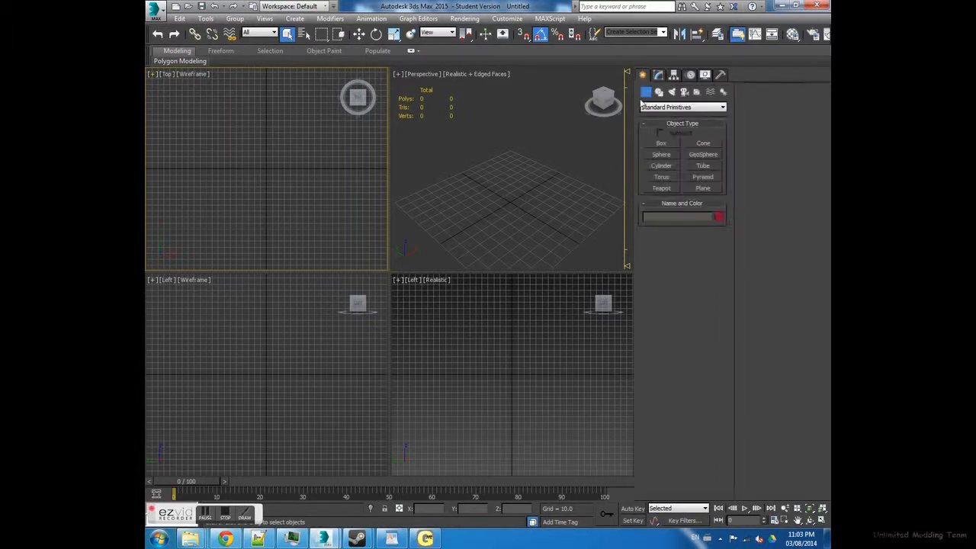
{"action": "left_click", "coordinate": [662, 143]}
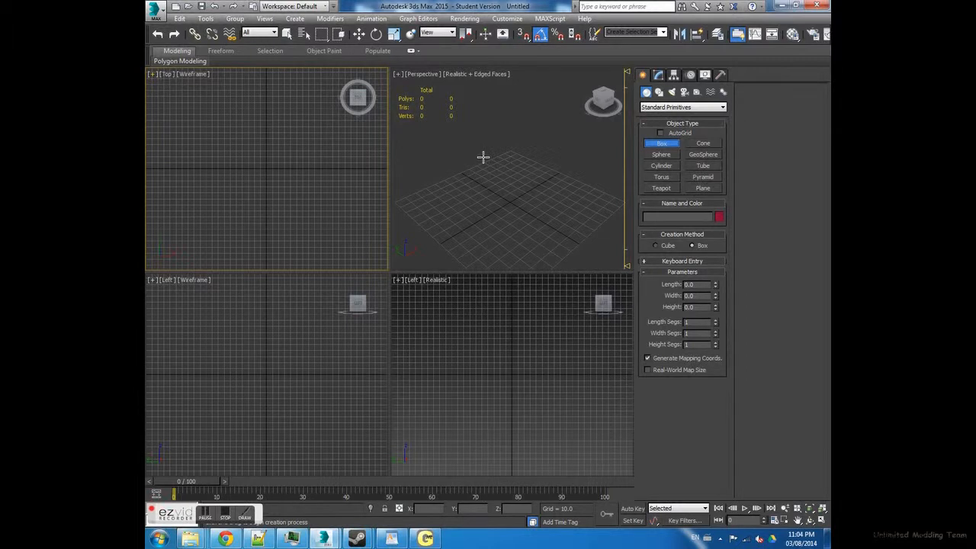
{"action": "scroll", "coordinate": [526, 192], "scroll_direction": "up", "scroll_amount": 4}
{"action": "scroll", "coordinate": [525, 192], "scroll_direction": "down", "scroll_amount": 3}
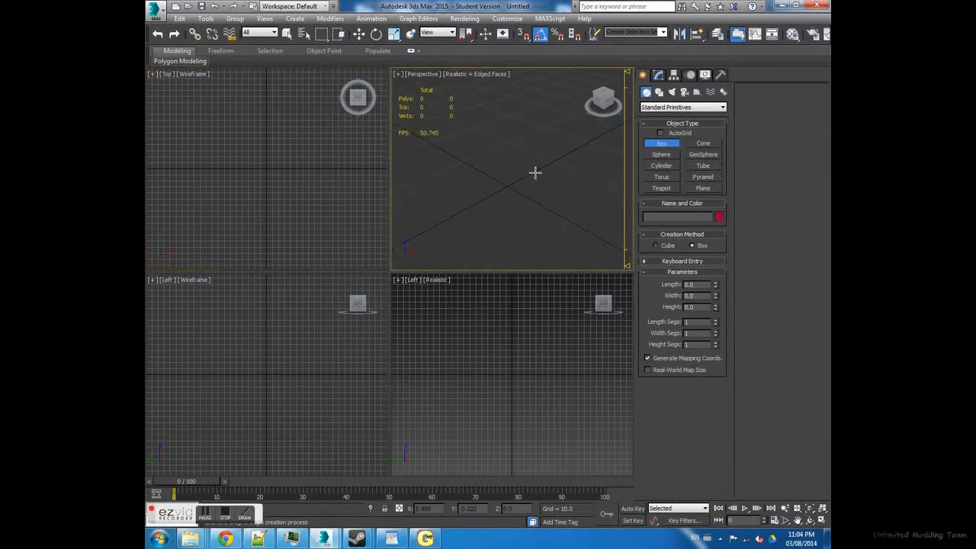
{"action": "left_click_drag", "start_coordinate": [496, 168], "coordinate": [526, 209]}
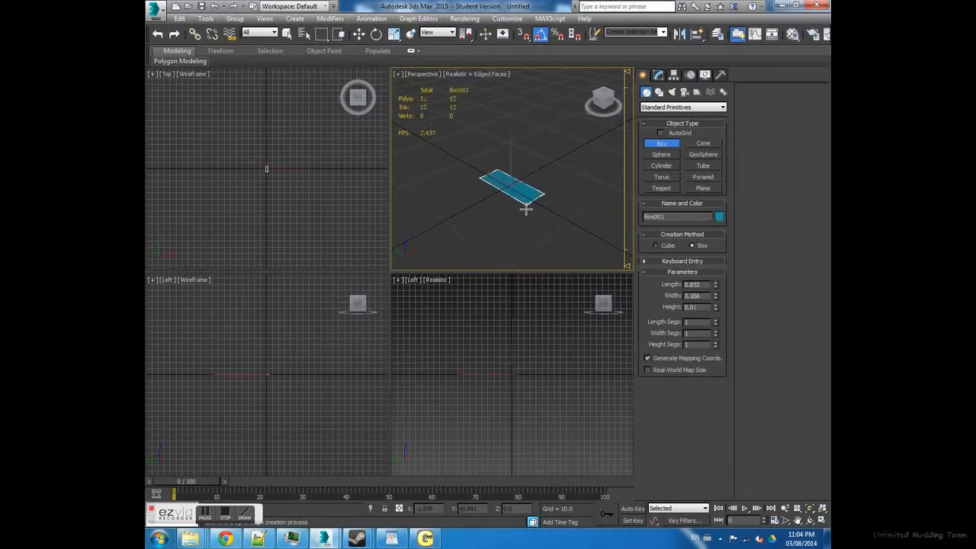
{"action": "left_click", "coordinate": [533, 187]}
- Reduce the box to a length of about 5.75, a width of 2.88 and a height of 2.67
{"action": "left_click", "coordinate": [359, 34]}
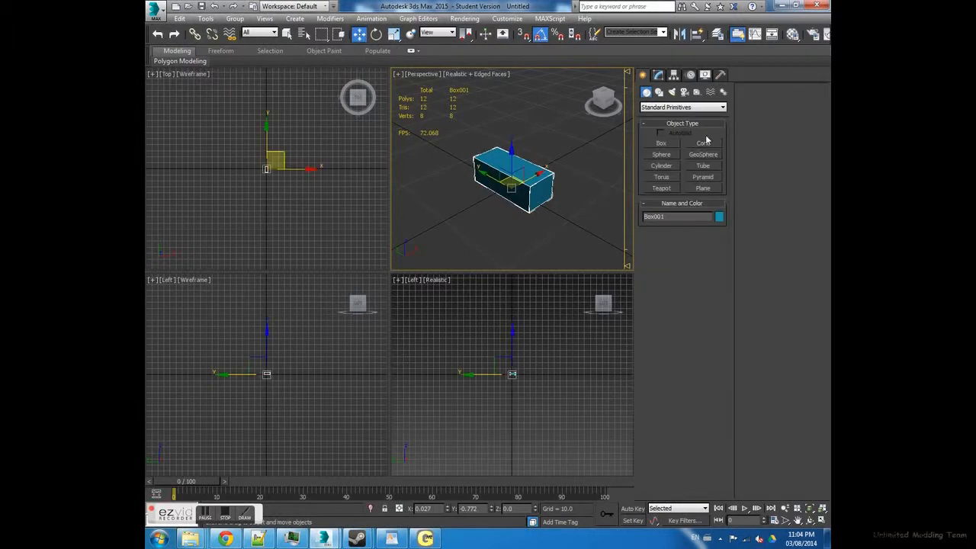
{"action": "left_click", "coordinate": [658, 74]}
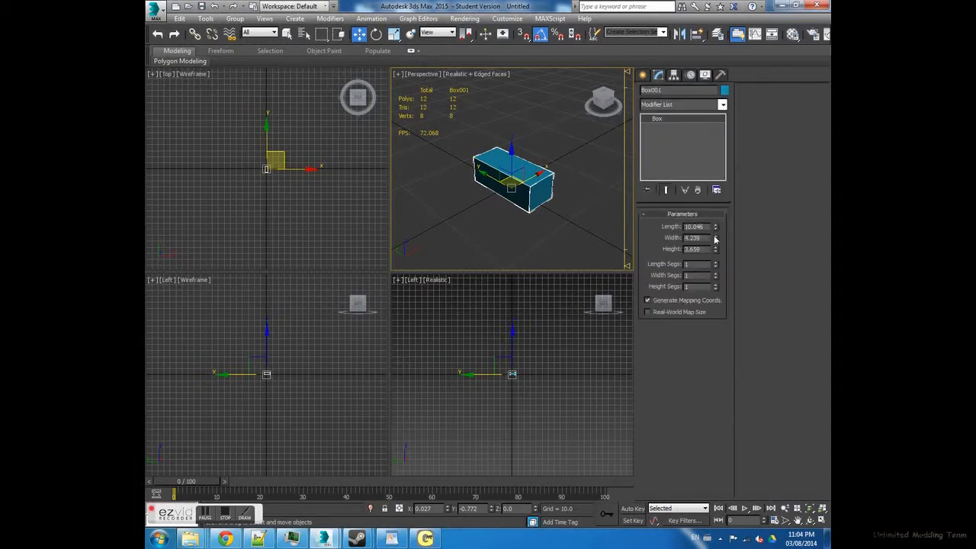
{"action": "mouse_move", "coordinate": [716, 239]}
{"action": "left_mouse_down"}
{"action": "mouse_move", "coordinate": [720, 265]}
{"action": "mouse_move", "coordinate": [717, 237]}
{"action": "mouse_move", "coordinate": [720, 246]}
{"action": "left_mouse_up"}
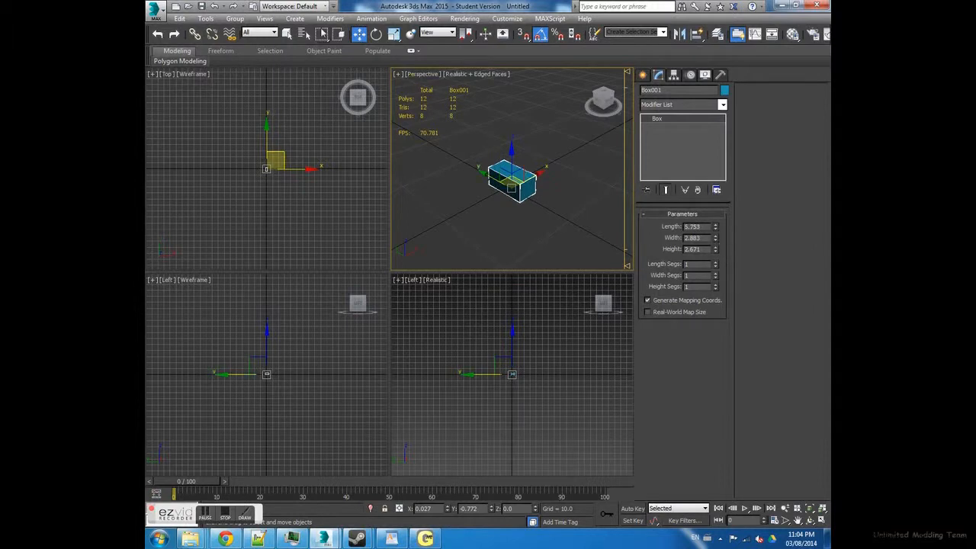
- Rotate the box around the working pivot to X -90, Y 90 and Z 0 degrees, and stop using the working pivot
{"action": "left_click", "coordinate": [376, 33]}
{"action": "left_click", "coordinate": [674, 74]}
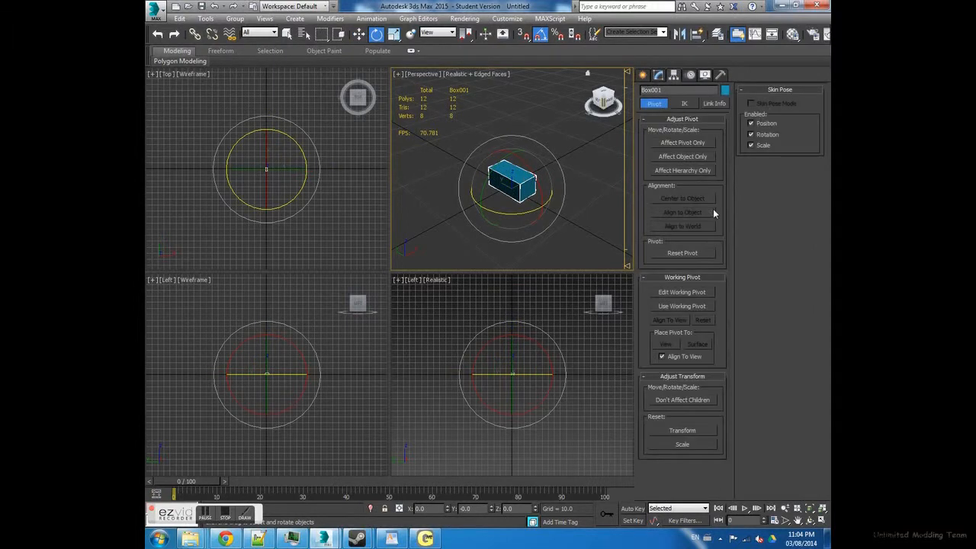
{"action": "left_click", "coordinate": [692, 306]}
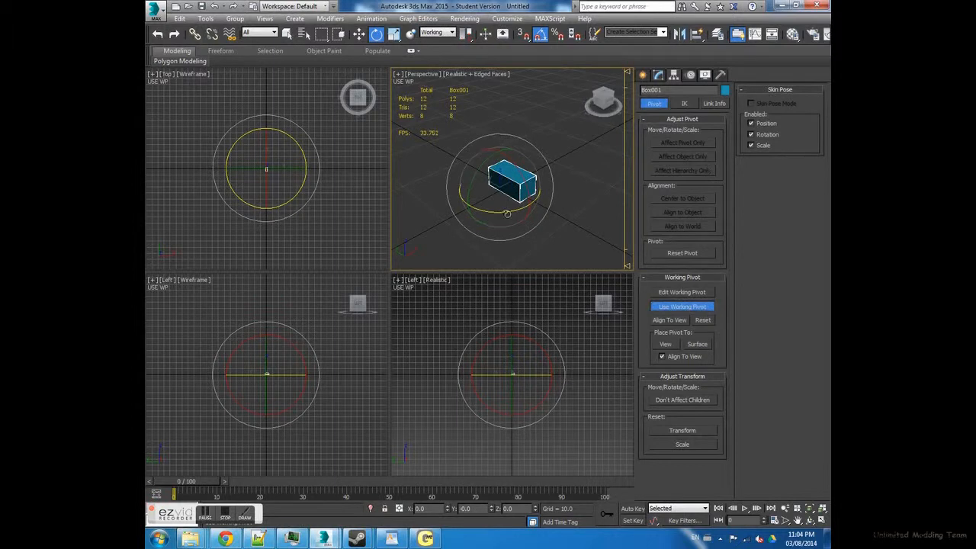
{"action": "left_click_drag", "start_coordinate": [487, 211], "coordinate": [521, 210]}
{"action": "left_click_drag", "start_coordinate": [519, 170], "coordinate": [494, 158]}
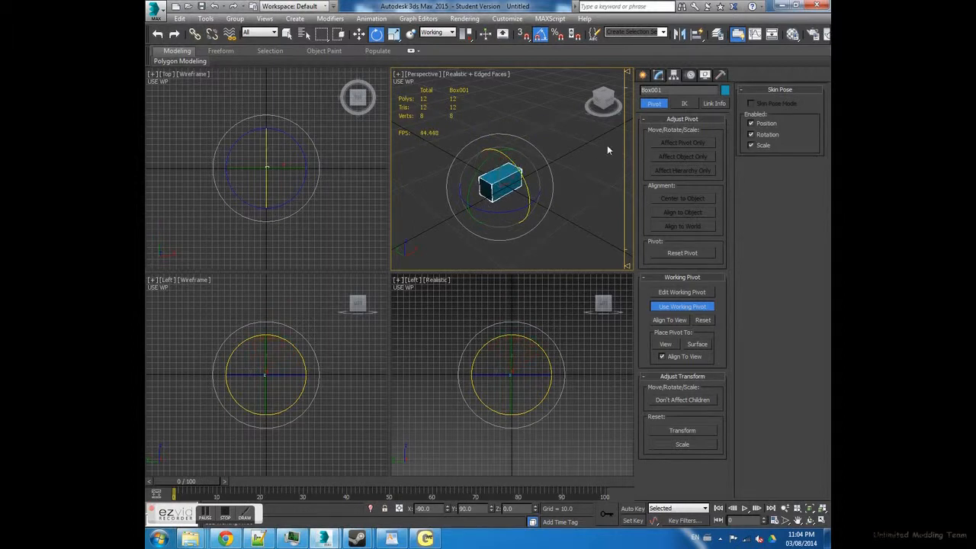
{"action": "left_click", "coordinate": [678, 307]}
{"action": "left_click", "coordinate": [660, 75]}
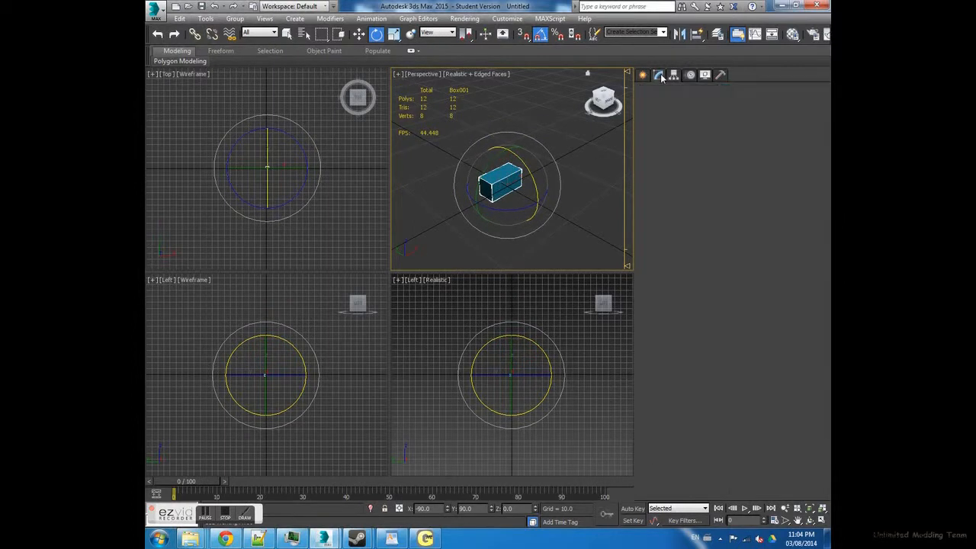
- Move the box to the world origin by resetting its X, Y and Z positions to 0
{"action": "key", "text": "w"}
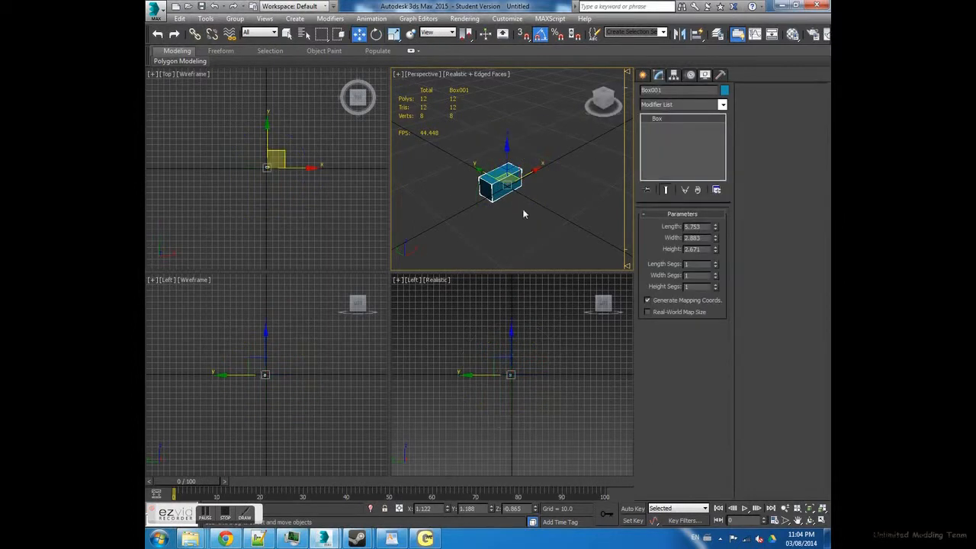
{"action": "right_click", "coordinate": [535, 508]}
{"action": "right_click", "coordinate": [492, 510]}
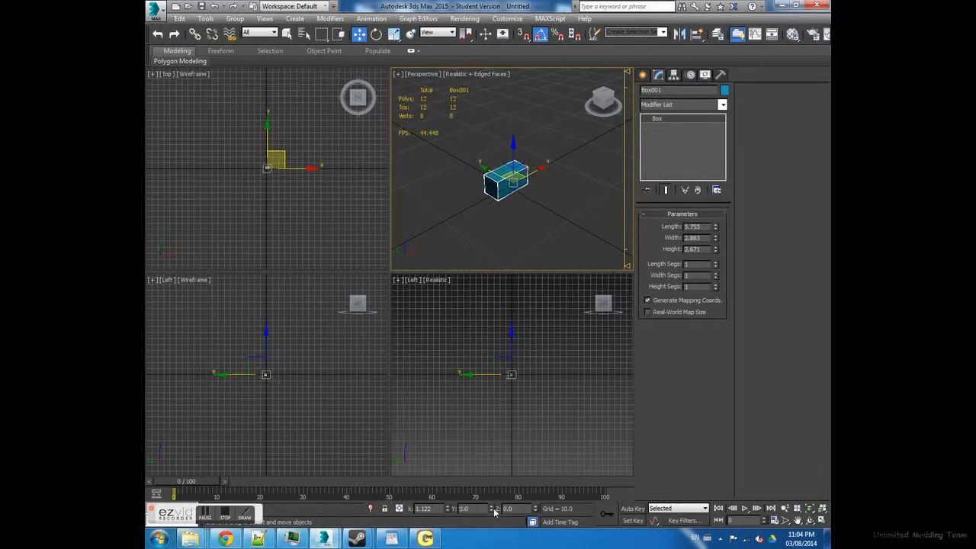
{"action": "right_click", "coordinate": [450, 511]}
- Clone the box upward along Z as a single independent copy
{"action": "scroll", "coordinate": [507, 178], "scroll_direction": "up", "scroll_amount": 4}
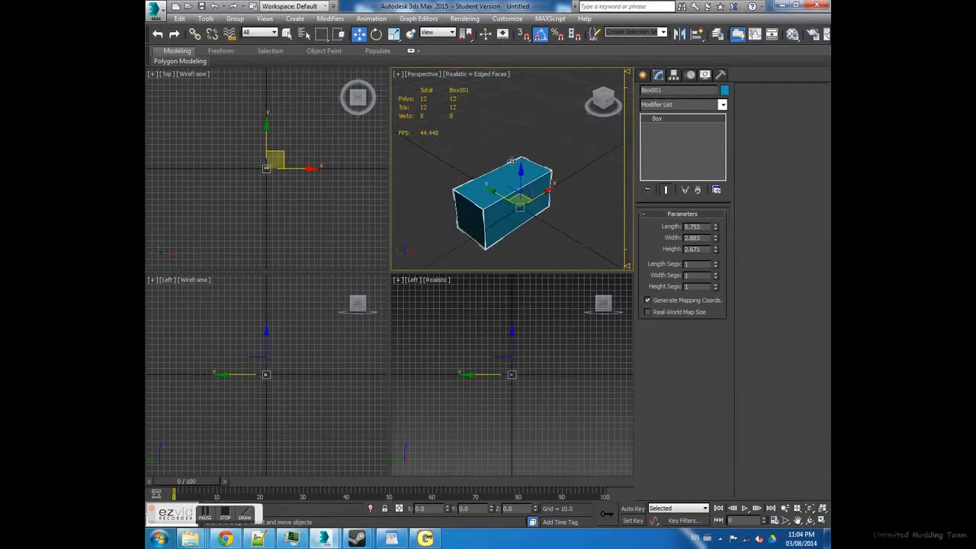
{"action": "middle_click_drag", "start_coordinate": [518, 176], "coordinate": [550, 175], "text": "alt"}
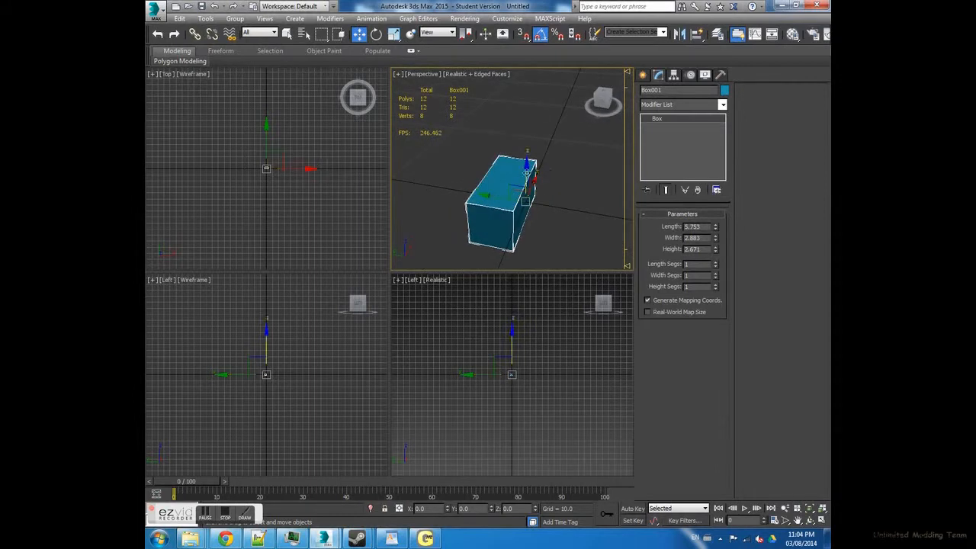
{"action": "left_click_drag", "start_coordinate": [526, 166], "coordinate": [518, 119], "text": "shift"}
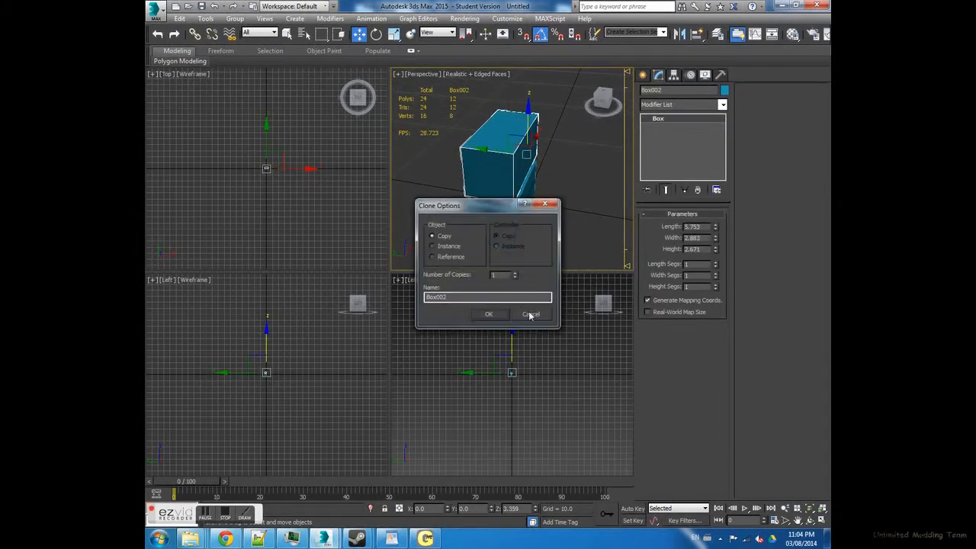
{"action": "left_click", "coordinate": [485, 315]}
- Shrink the copy to about 0.69 by 0.81 by 0.75 and place it against a long side of the large box
{"action": "left_click_drag", "start_coordinate": [716, 227], "coordinate": [723, 290]}
{"action": "middle_click_drag", "start_coordinate": [507, 172], "coordinate": [575, 150], "text": "alt"}
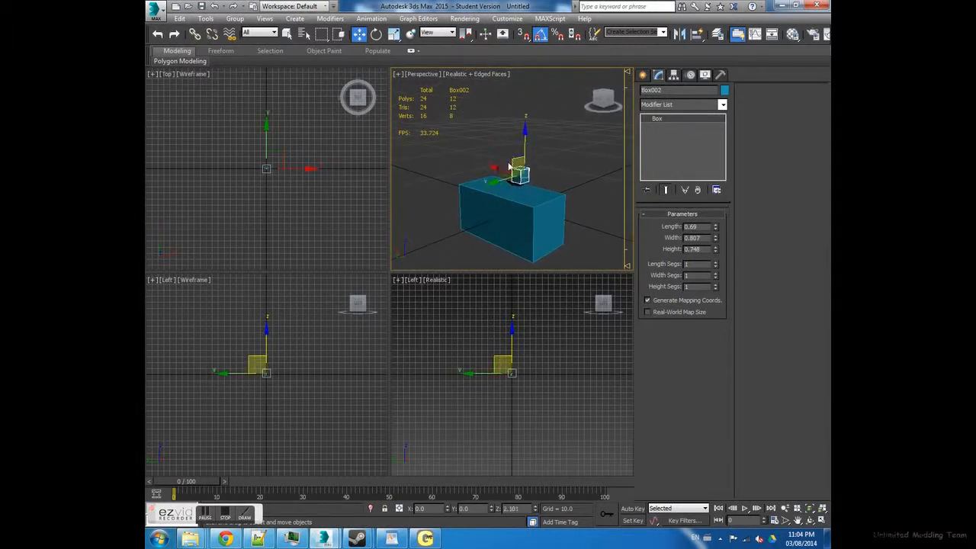
{"action": "left_click_drag", "start_coordinate": [500, 171], "coordinate": [465, 176]}
{"action": "middle_click_drag", "start_coordinate": [470, 166], "coordinate": [493, 172], "text": "alt"}
{"action": "left_click_drag", "start_coordinate": [449, 178], "coordinate": [441, 176]}
{"action": "middle_click_drag", "start_coordinate": [532, 195], "coordinate": [519, 179], "text": "alt"}
{"action": "left_click_drag", "start_coordinate": [504, 172], "coordinate": [536, 182]}
{"action": "left_click_drag", "start_coordinate": [504, 141], "coordinate": [505, 177]}
- Clone the small box once and place the copy beside it on the same long side of the large box
{"action": "mouse_move", "coordinate": [529, 214]}
{"action": "left_mouse_down"}
{"action": "mouse_move", "coordinate": [515, 209]}
{"action": "mouse_move", "coordinate": [528, 214]}
{"action": "left_mouse_up"}
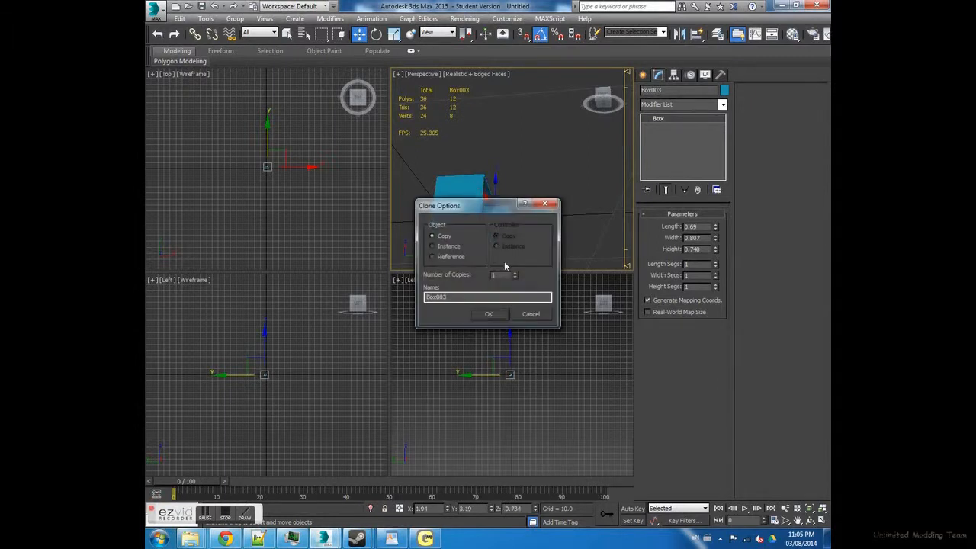
{"action": "left_click", "coordinate": [493, 315]}
{"action": "middle_click_drag", "start_coordinate": [543, 258], "coordinate": [463, 207], "text": "alt"}
{"action": "left_click_drag", "start_coordinate": [461, 219], "coordinate": [500, 232]}
{"action": "left_click_drag", "start_coordinate": [547, 201], "coordinate": [554, 213]}
{"action": "middle_click_drag", "start_coordinate": [554, 212], "coordinate": [514, 180], "text": "alt"}
- Apply an Edit Poly modifier to the large box and attach both small boxes to it
{"action": "left_click", "coordinate": [513, 187]}
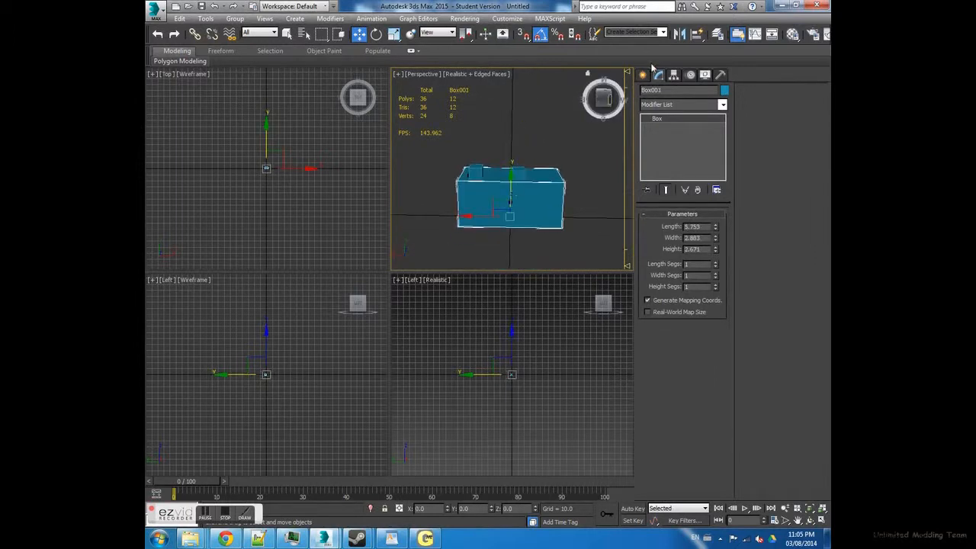
{"action": "left_click", "coordinate": [673, 73]}
{"action": "left_click", "coordinate": [658, 74]}
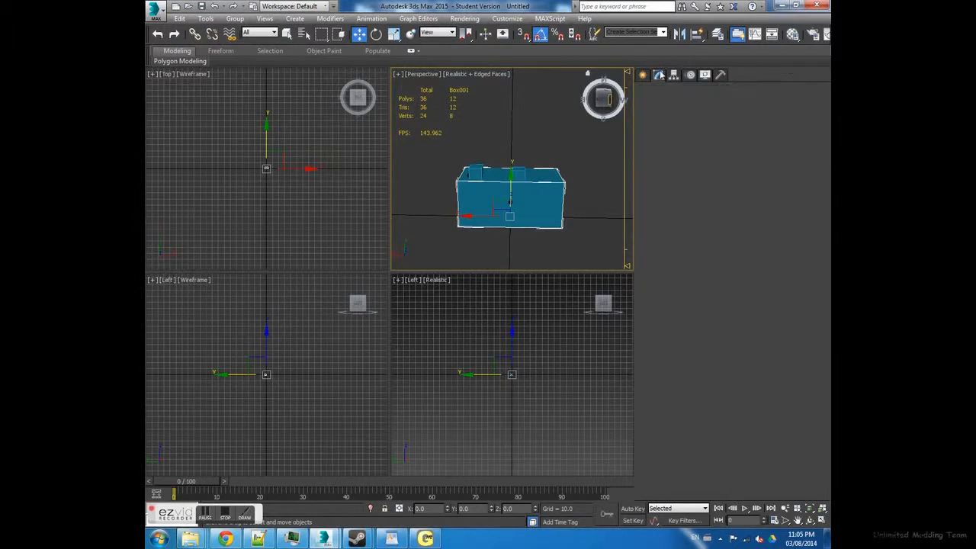
{"action": "left_click", "coordinate": [676, 105]}
{"action": "left_click", "coordinate": [684, 410]}
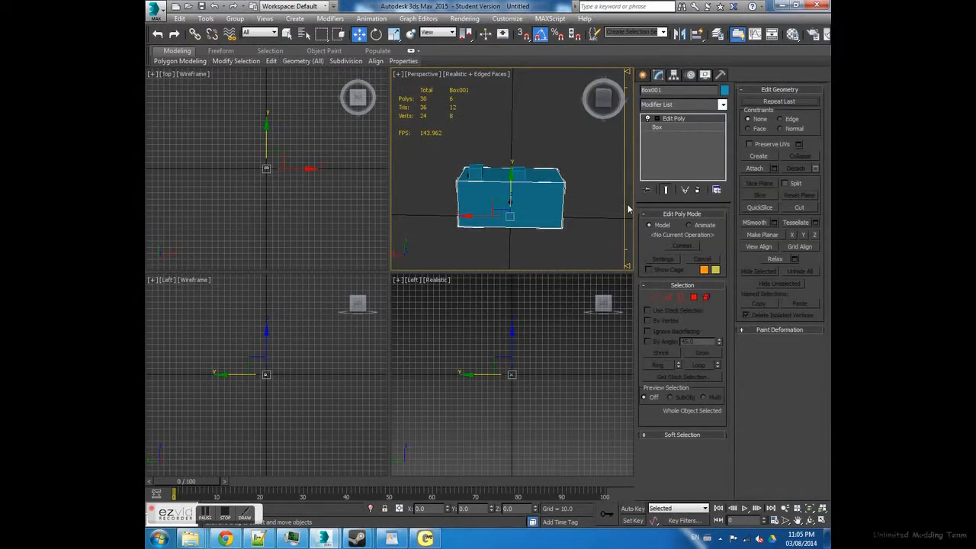
{"action": "left_click", "coordinate": [755, 168]}
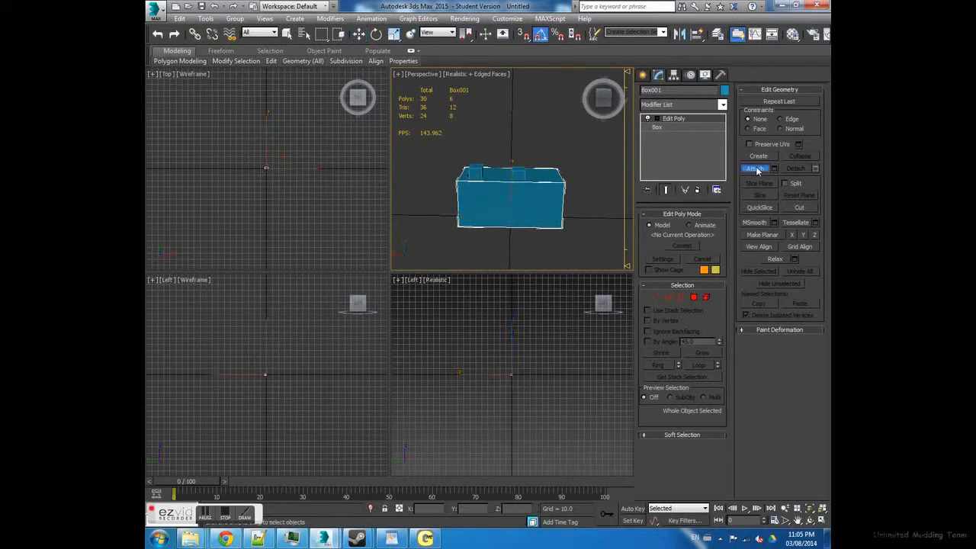
{"action": "left_click", "coordinate": [479, 172]}
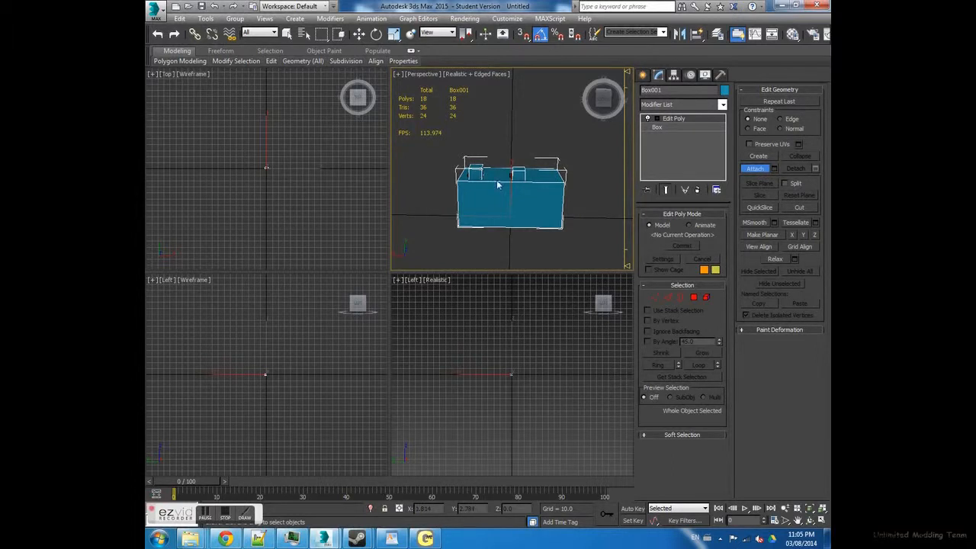
{"action": "left_click", "coordinate": [752, 168]}
{"action": "middle_click_drag", "start_coordinate": [470, 190], "coordinate": [564, 198], "text": "alt"}
{"action": "scroll", "coordinate": [524, 184], "scroll_direction": "up", "scroll_amount": 4}
{"action": "scroll", "coordinate": [519, 203], "scroll_direction": "down", "scroll_amount": 4}
{"action": "left_click", "coordinate": [687, 104]}
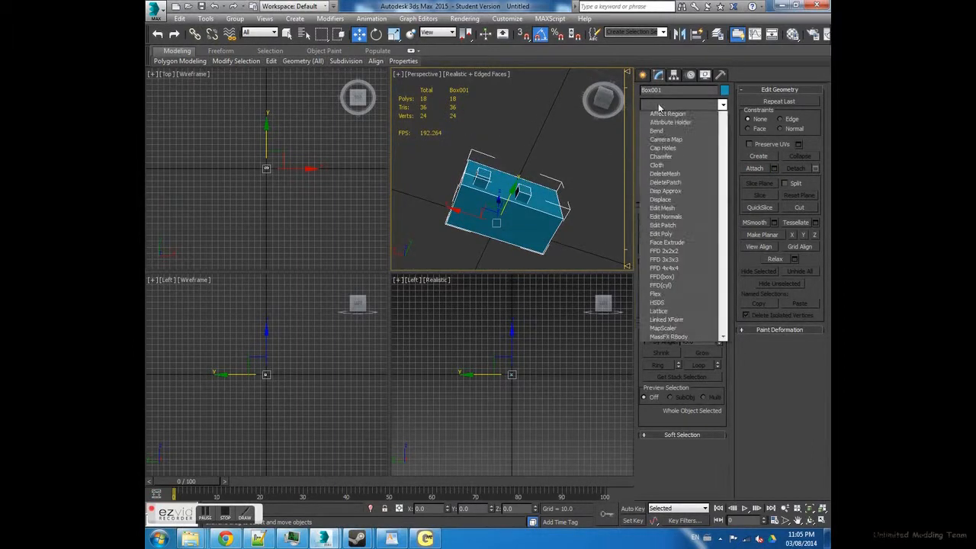
{"action": "scroll", "coordinate": [700, 468], "scroll_direction": "down", "scroll_amount": 1}
{"action": "scroll", "coordinate": [701, 468], "scroll_direction": "down", "scroll_amount": 3}
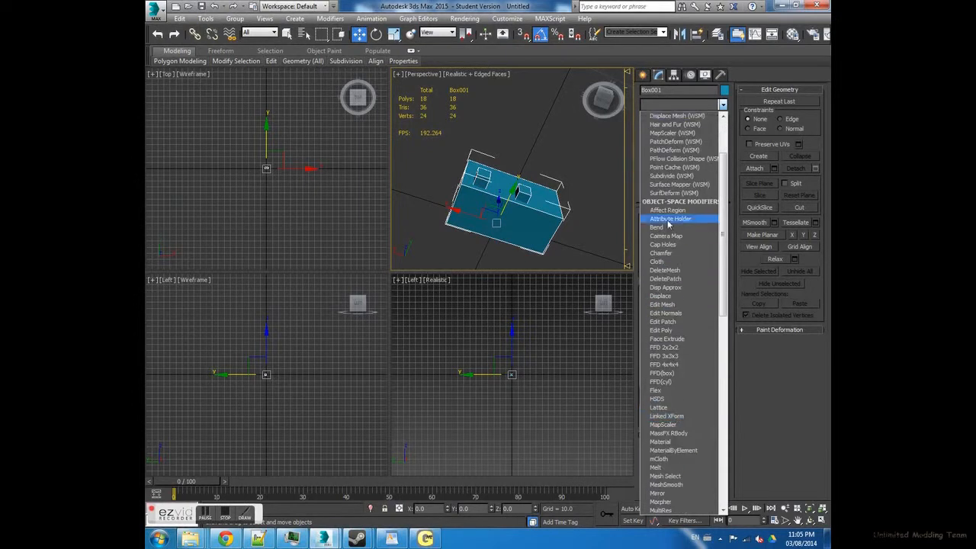
{"action": "left_click", "coordinate": [671, 104]}
{"action": "middle_click_drag", "start_coordinate": [554, 226], "coordinate": [542, 178], "text": "alt"}
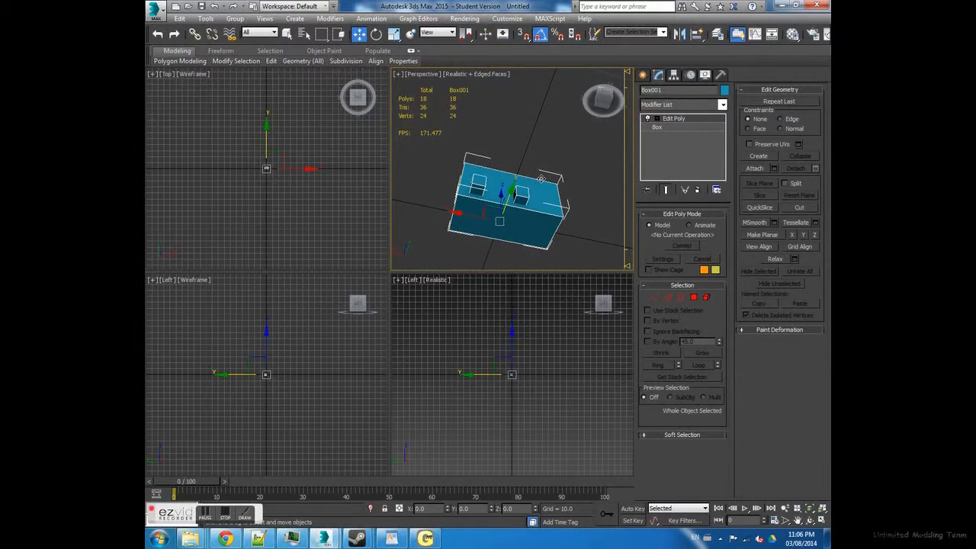
- Add an Unwrap UVW modifier to the combined box object
{"action": "left_click", "coordinate": [723, 104]}
{"action": "scroll", "coordinate": [707, 441], "scroll_direction": "down", "scroll_amount": 3}
{"action": "scroll", "coordinate": [707, 441], "scroll_direction": "down", "scroll_amount": 10}
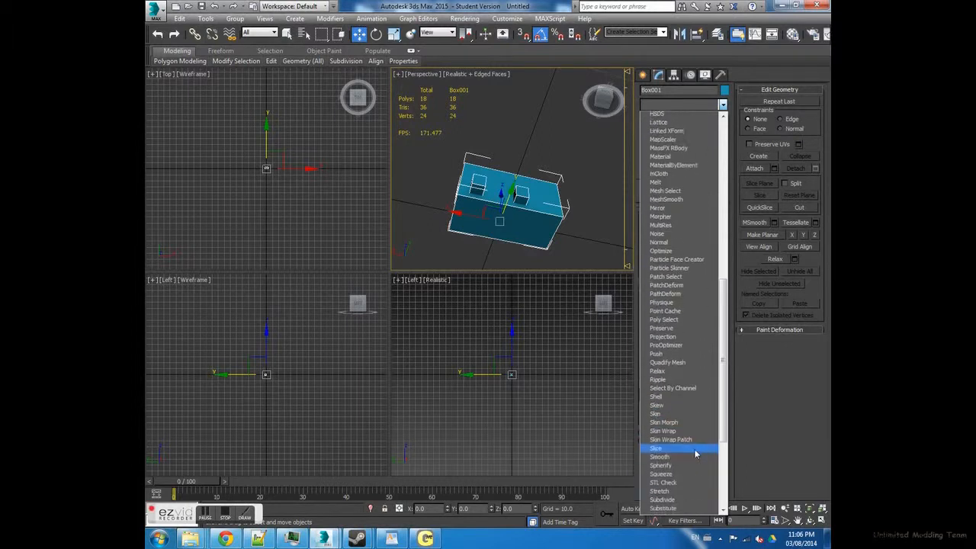
{"action": "scroll", "coordinate": [695, 457], "scroll_direction": "down", "scroll_amount": 3}
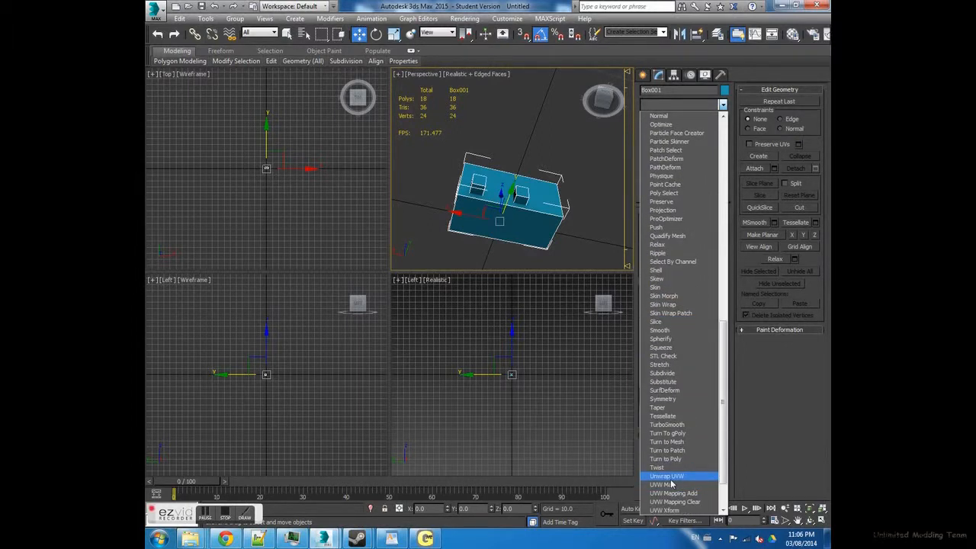
{"action": "left_click", "coordinate": [670, 477]}
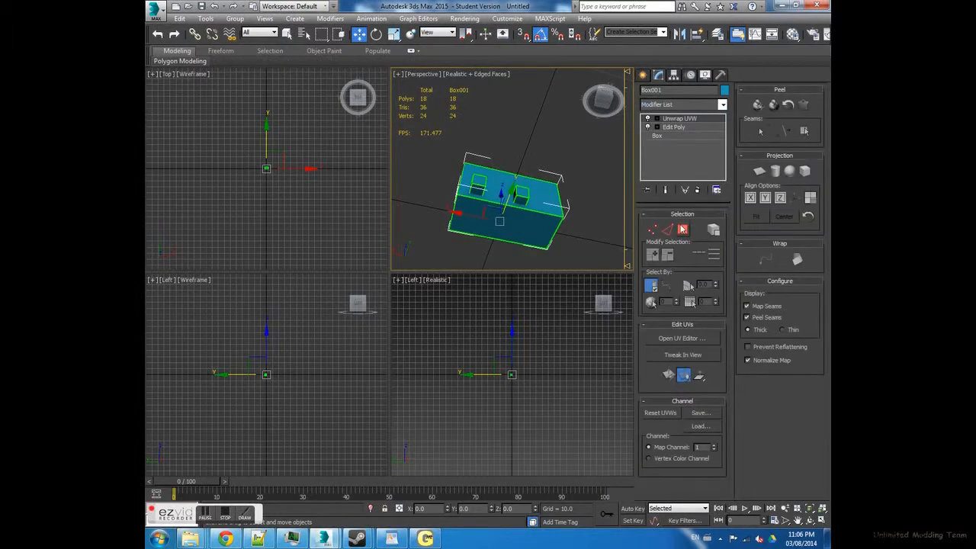
- Select every polygon of the combined object in the Unwrap UVW modifier and open the UV editor
{"action": "left_click", "coordinate": [683, 229]}
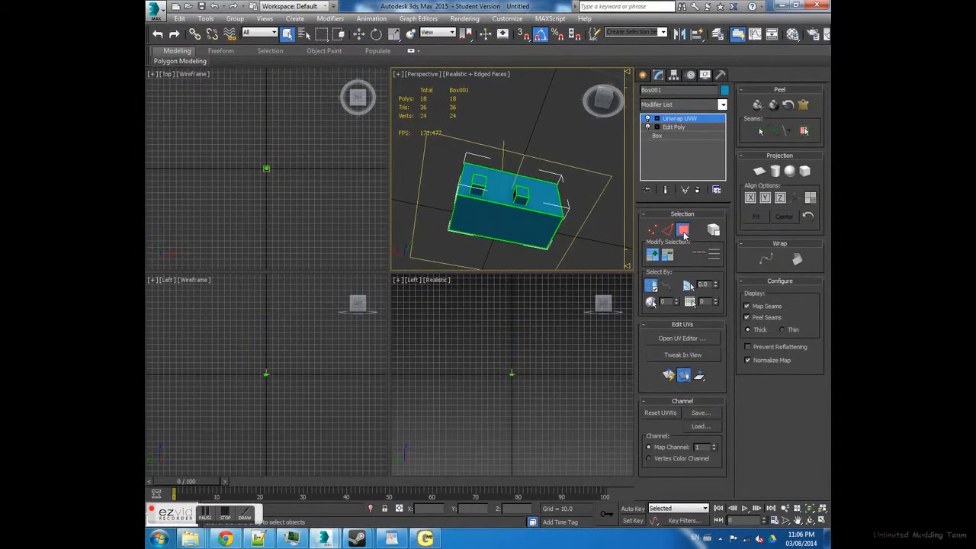
{"action": "key", "text": "ctrl+a"}
{"action": "left_click", "coordinate": [683, 345]}
{"action": "scroll", "coordinate": [336, 165], "scroll_direction": "down", "scroll_amount": 5}
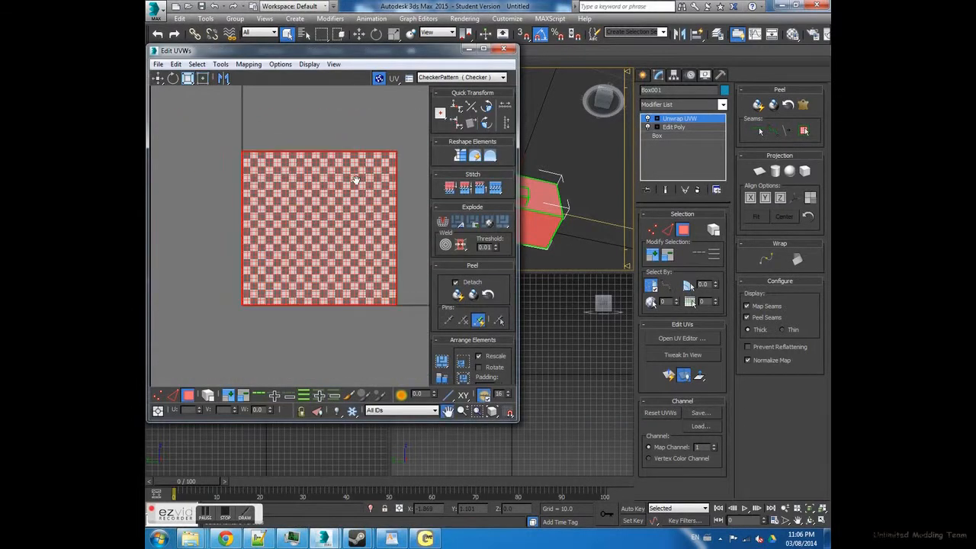
{"action": "scroll", "coordinate": [219, 140], "scroll_direction": "up", "scroll_amount": 3}
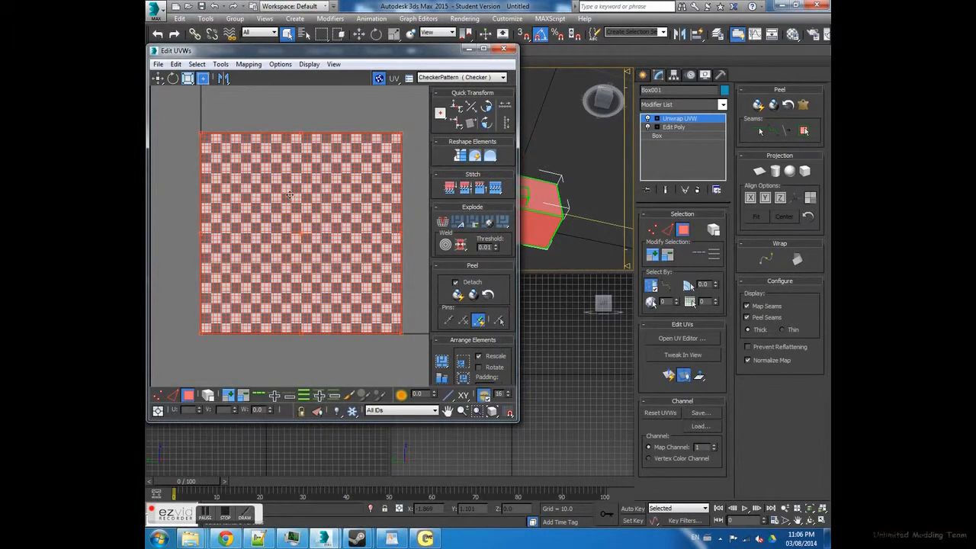
- Apply Normal Mapping to all selected polygons using the Box Mapping type, and clear the selection
{"action": "left_click", "coordinate": [252, 65]}
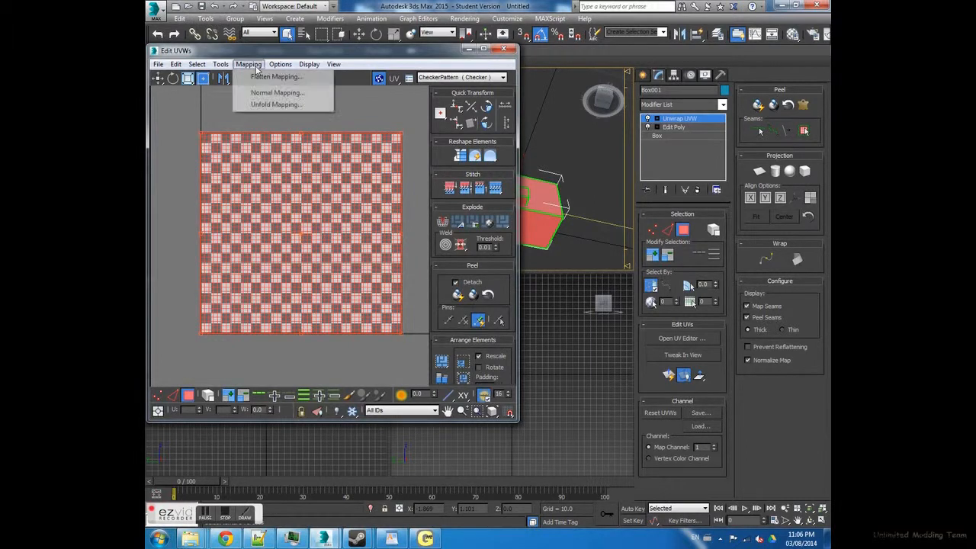
{"action": "left_click", "coordinate": [257, 69]}
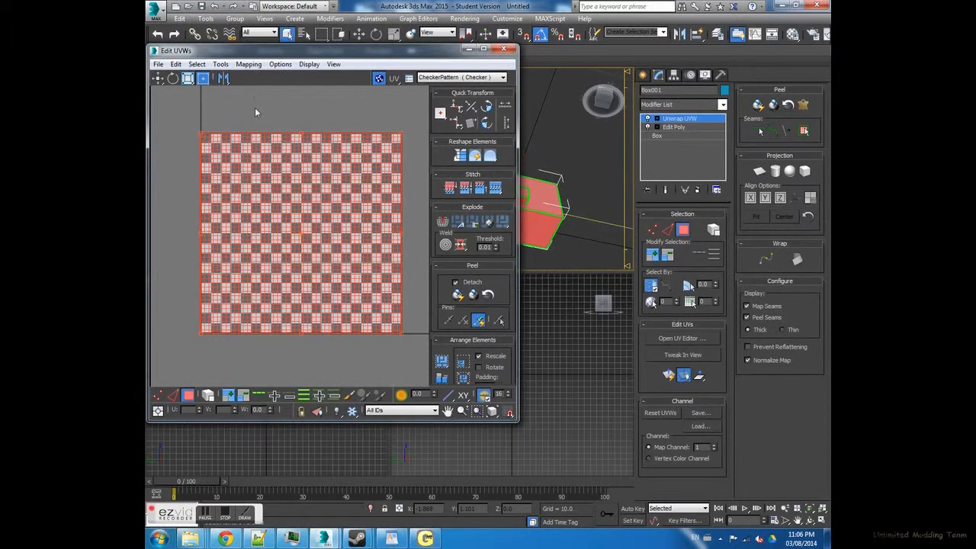
{"action": "left_click", "coordinate": [250, 64]}
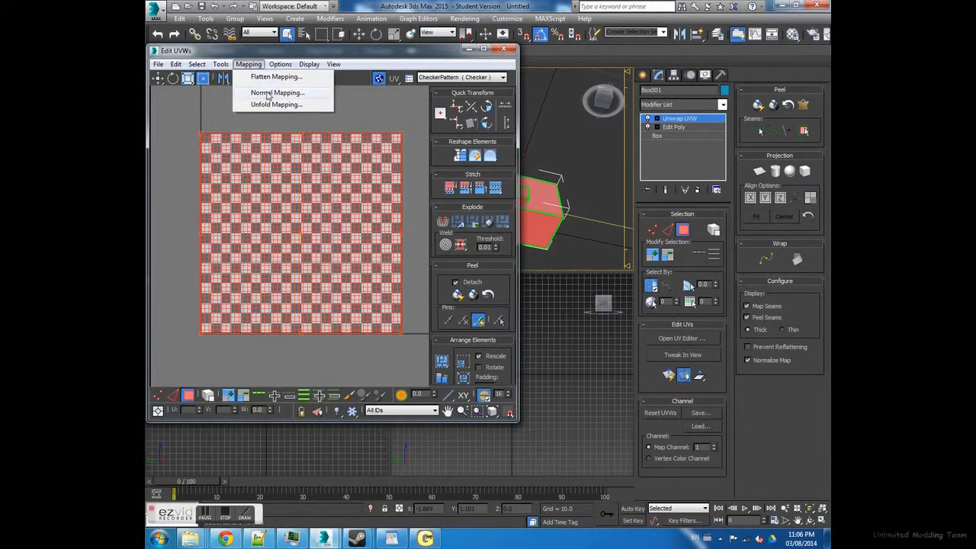
{"action": "left_click", "coordinate": [268, 93]}
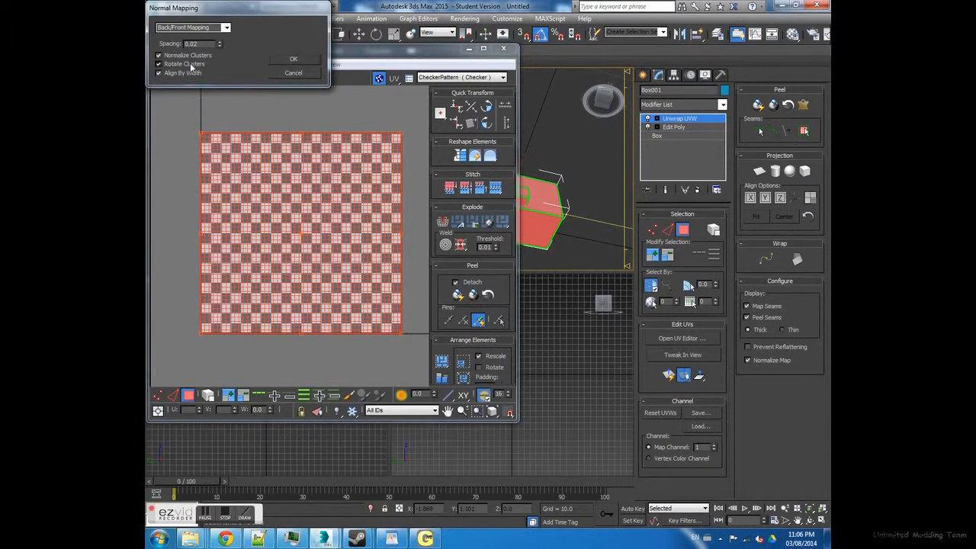
{"action": "left_click", "coordinate": [227, 30]}
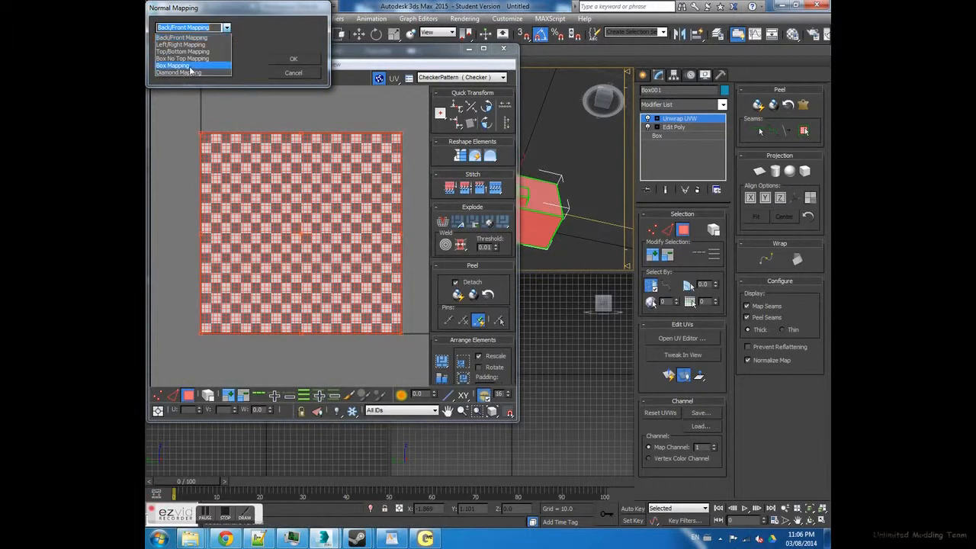
{"action": "left_click", "coordinate": [175, 65]}
{"action": "left_click", "coordinate": [293, 59]}
{"action": "middle_click_drag", "start_coordinate": [321, 222], "coordinate": [315, 201]}
{"action": "scroll", "coordinate": [358, 203], "scroll_direction": "up", "scroll_amount": 3}
{"action": "scroll", "coordinate": [331, 195], "scroll_direction": "down", "scroll_amount": 3}
{"action": "left_click", "coordinate": [377, 192]}
{"action": "scroll", "coordinate": [308, 194], "scroll_direction": "up", "scroll_amount": 3}
- Select the upper-left UV clusters, and shrink and reposition the UV editor window so the perspective view is uncovered
{"action": "left_click", "coordinate": [484, 48]}
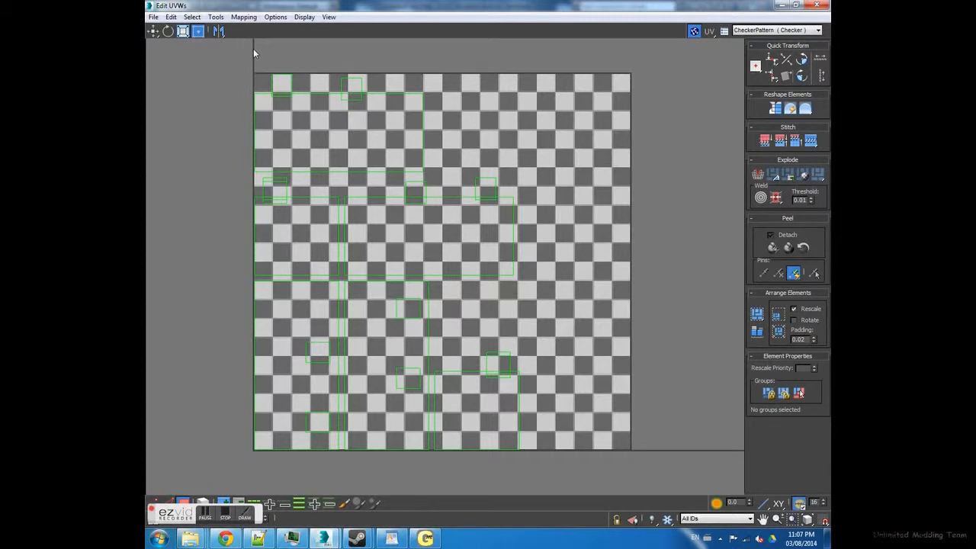
{"action": "left_click_drag", "start_coordinate": [249, 63], "coordinate": [449, 133]}
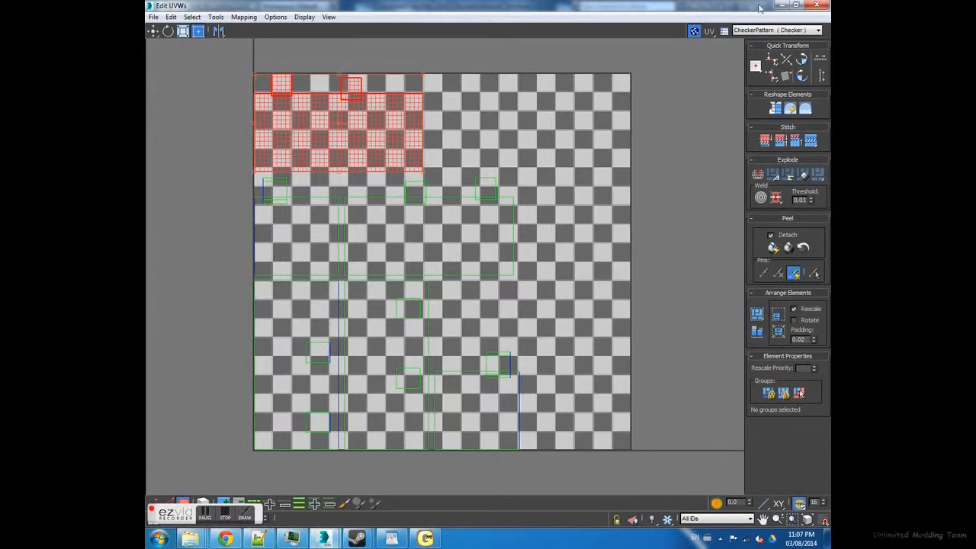
{"action": "left_click", "coordinate": [795, 5]}
{"action": "left_click_drag", "start_coordinate": [396, 55], "coordinate": [395, 110]}
{"action": "left_click_drag", "start_coordinate": [517, 114], "coordinate": [388, 187]}
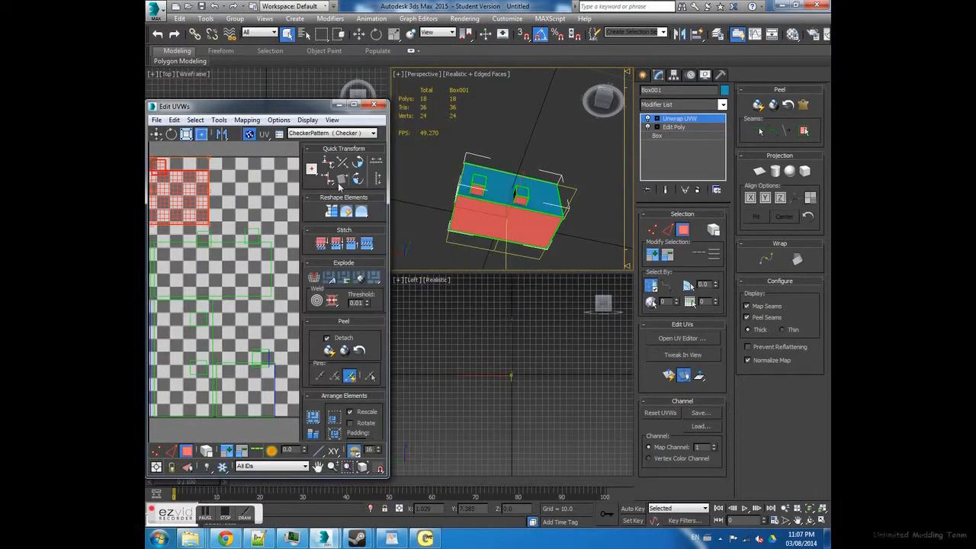
- Examine which faces of the model the selected UV clusters belong to, and clear the selection
{"action": "left_click", "coordinate": [237, 206]}
{"action": "left_click", "coordinate": [529, 224]}
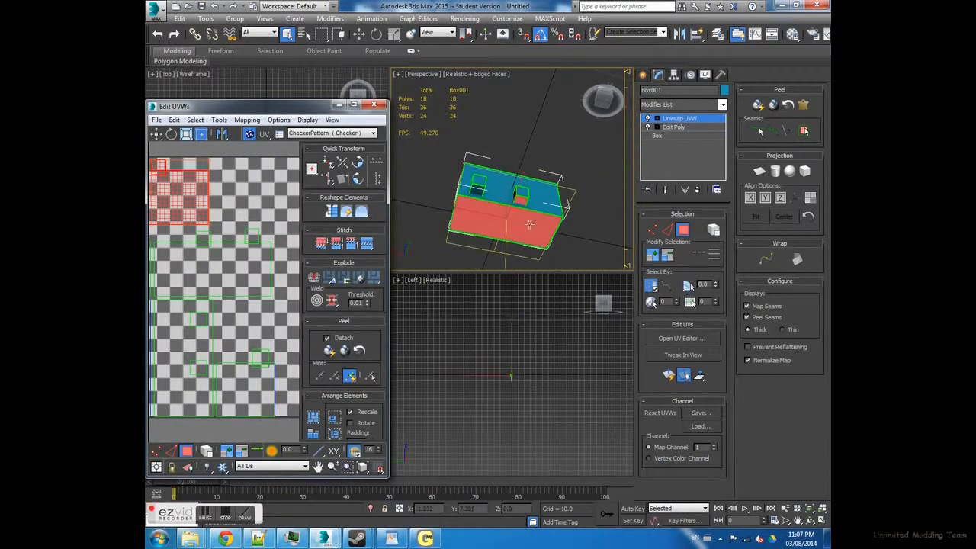
{"action": "scroll", "coordinate": [227, 242], "scroll_direction": "down", "scroll_amount": 1}
{"action": "middle_click_drag", "start_coordinate": [232, 242], "coordinate": [274, 245]}
{"action": "scroll", "coordinate": [153, 255], "scroll_direction": "down", "scroll_amount": 1}
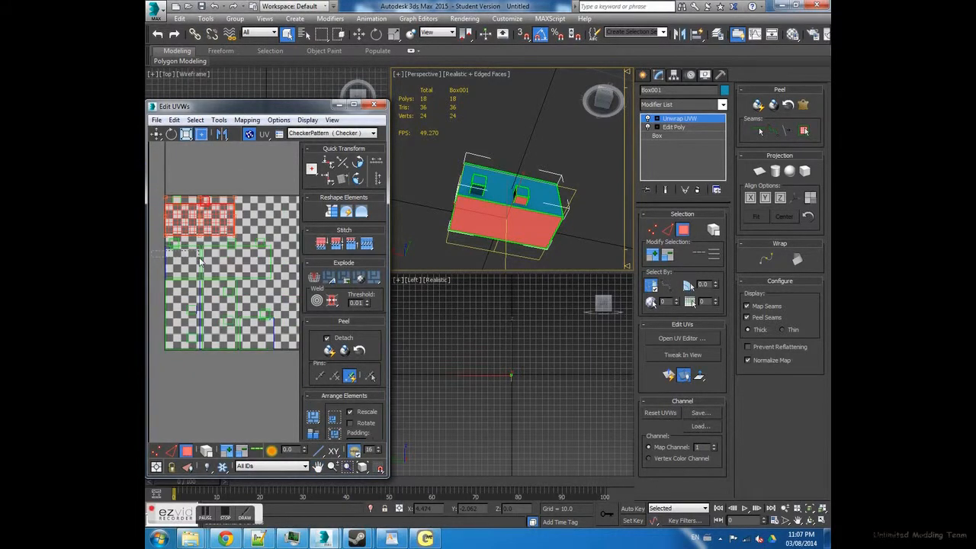
{"action": "left_click", "coordinate": [174, 243]}
{"action": "scroll", "coordinate": [452, 220], "scroll_direction": "up", "scroll_amount": 1}
{"action": "middle_click_drag", "start_coordinate": [584, 196], "coordinate": [502, 188]}
{"action": "mouse_move", "coordinate": [190, 256]}
{"action": "middle_mouse_down"}
{"action": "mouse_move", "coordinate": [227, 256]}
{"action": "mouse_move", "coordinate": [206, 246]}
{"action": "middle_mouse_up"}
{"action": "scroll", "coordinate": [227, 255], "scroll_direction": "down", "scroll_amount": 1}
{"action": "scroll", "coordinate": [227, 256], "scroll_direction": "down", "scroll_amount": 1}
{"action": "left_click", "coordinate": [243, 219]}
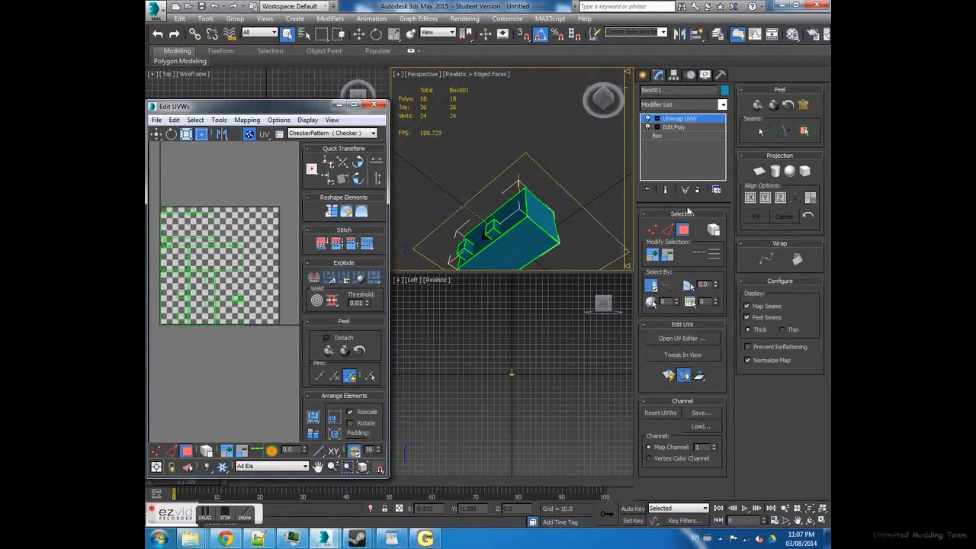
- Enable whole-element selection, select the small box nearer the middle, and apply Normal Mapping with Box Mapping to it
{"action": "left_click", "coordinate": [716, 234]}
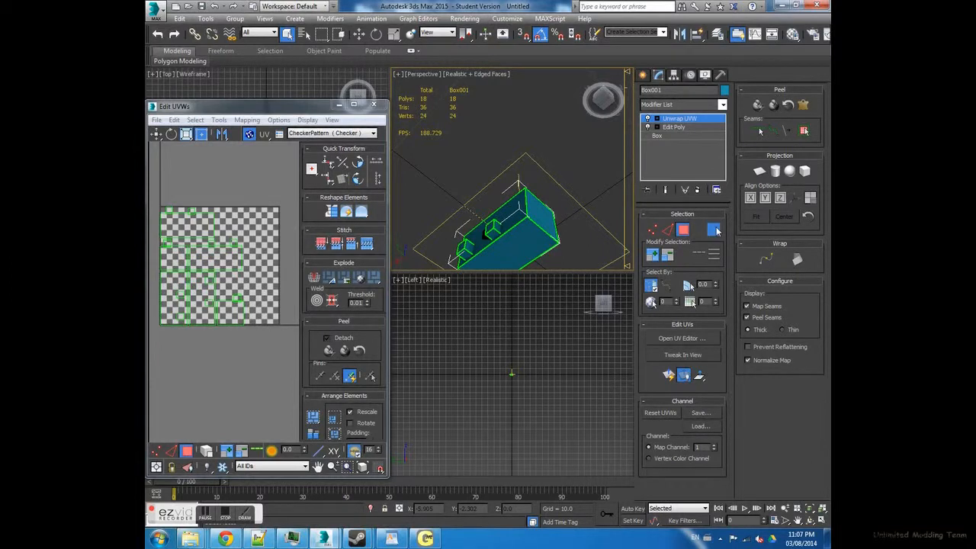
{"action": "left_click", "coordinate": [492, 229]}
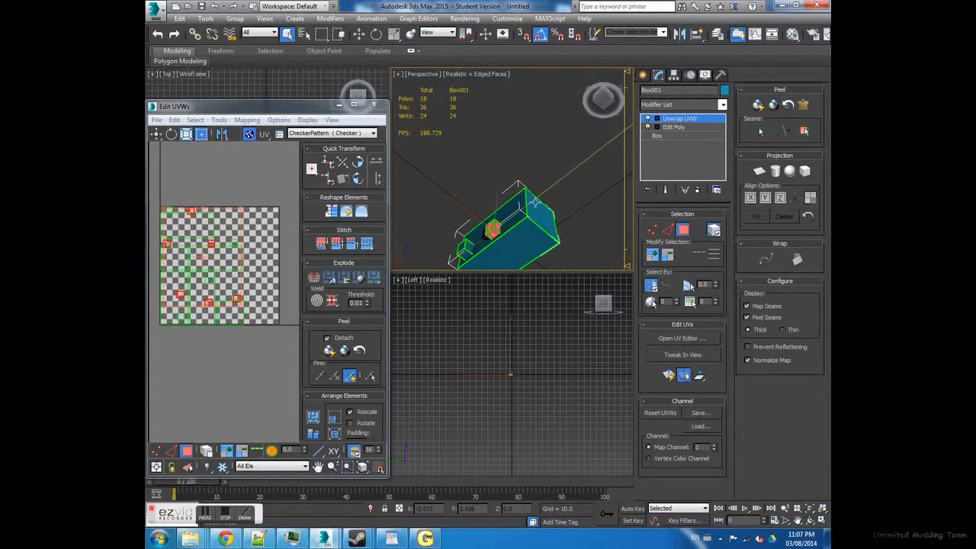
{"action": "left_click", "coordinate": [702, 341]}
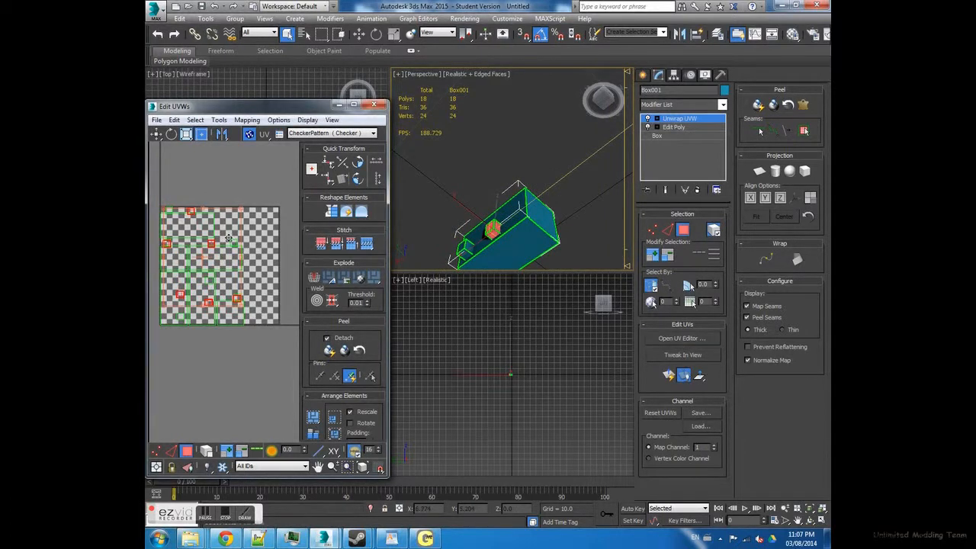
{"action": "left_click", "coordinate": [219, 120]}
{"action": "left_click", "coordinate": [247, 120]}
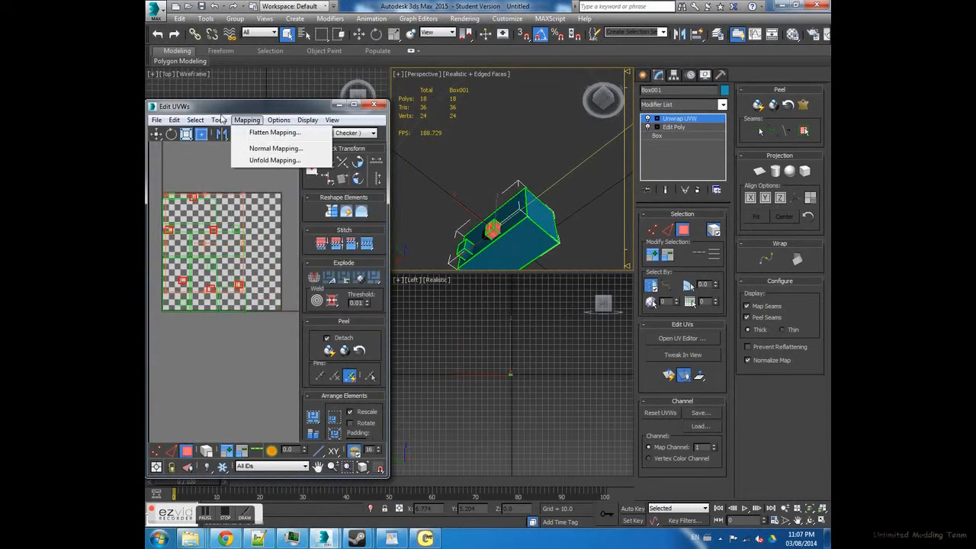
{"action": "left_click", "coordinate": [257, 151]}
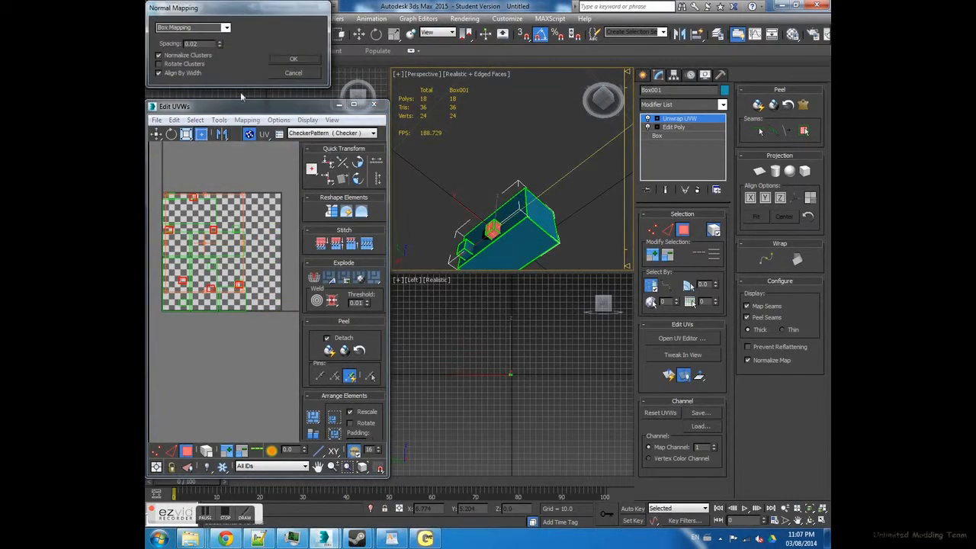
{"action": "left_click", "coordinate": [294, 60]}
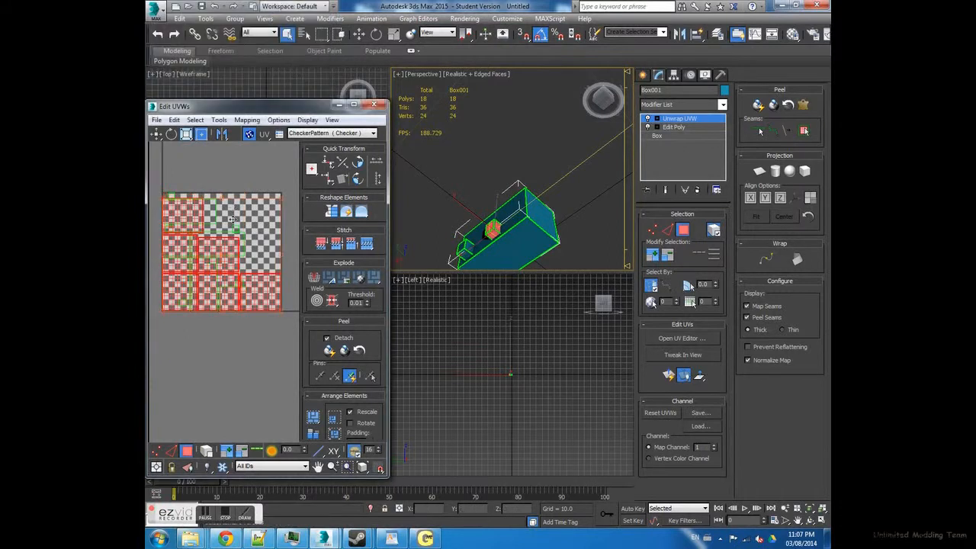
- Move the small box's UV clusters up and to the right, away from the other clusters
{"action": "scroll", "coordinate": [246, 206], "scroll_direction": "down", "scroll_amount": 3}
{"action": "middle_click_drag", "start_coordinate": [246, 206], "coordinate": [233, 225]}
{"action": "left_click_drag", "start_coordinate": [242, 217], "coordinate": [277, 160]}
{"action": "middle_click_drag", "start_coordinate": [251, 176], "coordinate": [216, 207]}
{"action": "scroll", "coordinate": [198, 190], "scroll_direction": "up", "scroll_amount": 2}
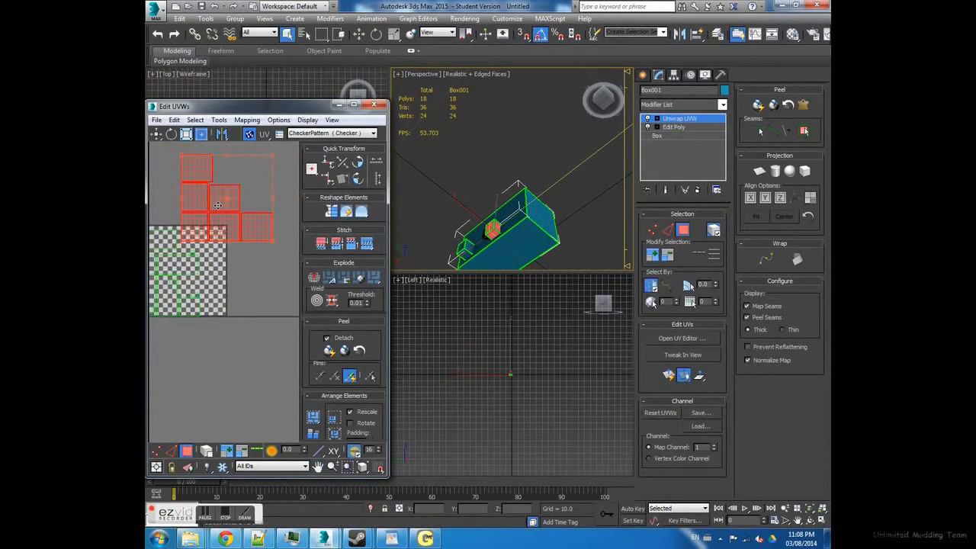
- Deselect the small box's UV clusters and start stacking its individual face clusters on top of one another
{"action": "left_click", "coordinate": [178, 162]}
{"action": "scroll", "coordinate": [179, 162], "scroll_direction": "up", "scroll_amount": 2}
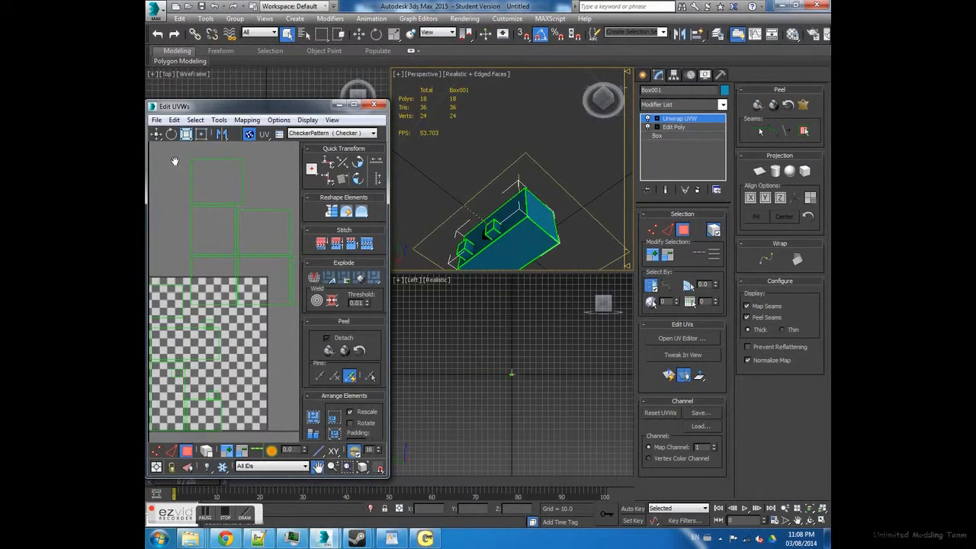
{"action": "left_click", "coordinate": [239, 183]}
{"action": "middle_click_drag", "start_coordinate": [253, 192], "coordinate": [223, 187]}
{"action": "left_click_drag", "start_coordinate": [196, 169], "coordinate": [246, 221]}
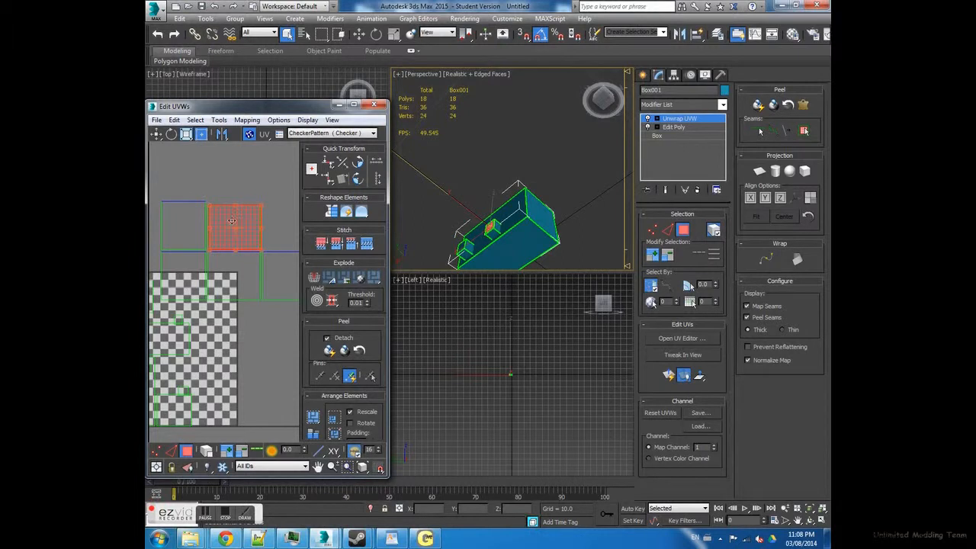
{"action": "middle_click_drag", "start_coordinate": [232, 221], "coordinate": [232, 203]}
{"action": "left_click_drag", "start_coordinate": [167, 167], "coordinate": [236, 215]}
{"action": "mouse_move", "coordinate": [236, 215]}
{"action": "middle_mouse_down"}
{"action": "mouse_move", "coordinate": [209, 179]}
{"action": "mouse_move", "coordinate": [227, 205]}
{"action": "middle_mouse_up"}
- Stack the small box's remaining UV faces onto the same pile and align them with each other
{"action": "scroll", "coordinate": [228, 206], "scroll_direction": "down", "scroll_amount": 2}
{"action": "left_click_drag", "start_coordinate": [244, 178], "coordinate": [207, 233]}
{"action": "left_click", "coordinate": [204, 177]}
{"action": "left_click_drag", "start_coordinate": [206, 215], "coordinate": [245, 180]}
{"action": "middle_click_drag", "start_coordinate": [214, 218], "coordinate": [193, 200]}
{"action": "left_click", "coordinate": [238, 175]}
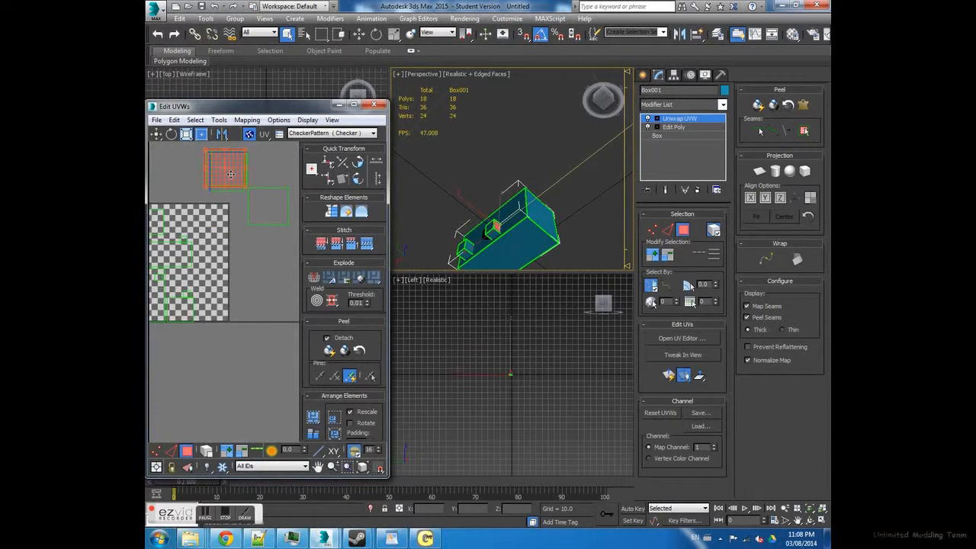
{"action": "left_click_drag", "start_coordinate": [274, 211], "coordinate": [229, 167]}
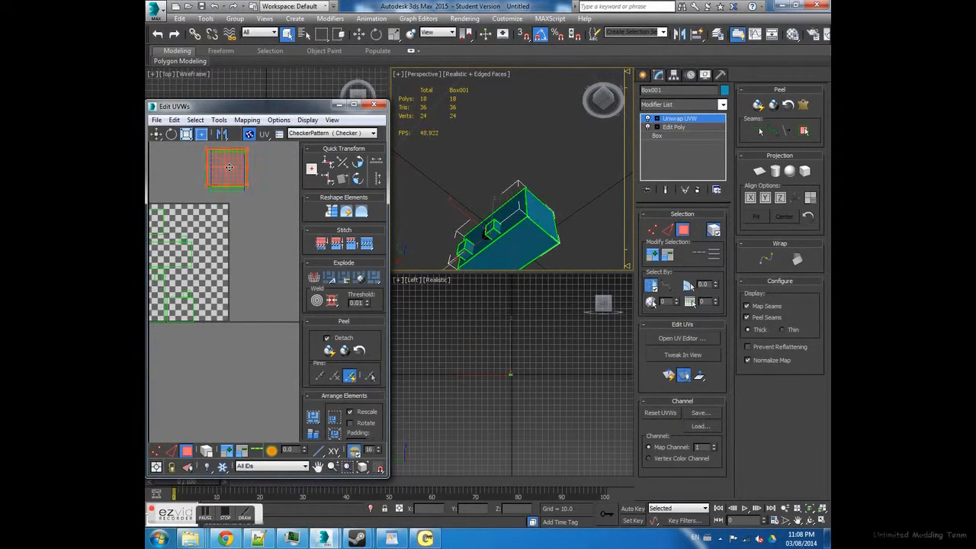
{"action": "middle_click_drag", "start_coordinate": [225, 165], "coordinate": [234, 170]}
- Move the stacked small-box UVs into the upper-right corner of the checker tile and scale them down
{"action": "left_click_drag", "start_coordinate": [240, 174], "coordinate": [228, 230]}
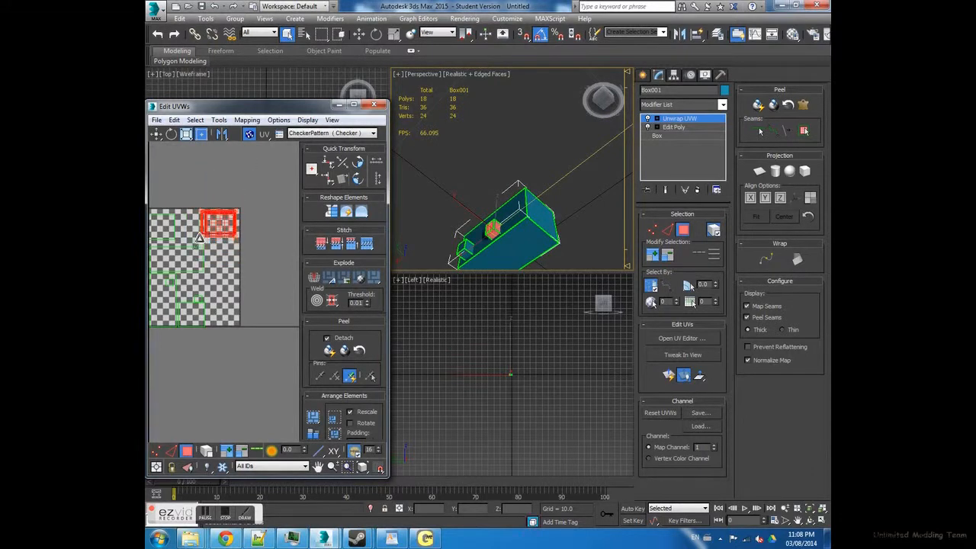
{"action": "left_click", "coordinate": [226, 166]}
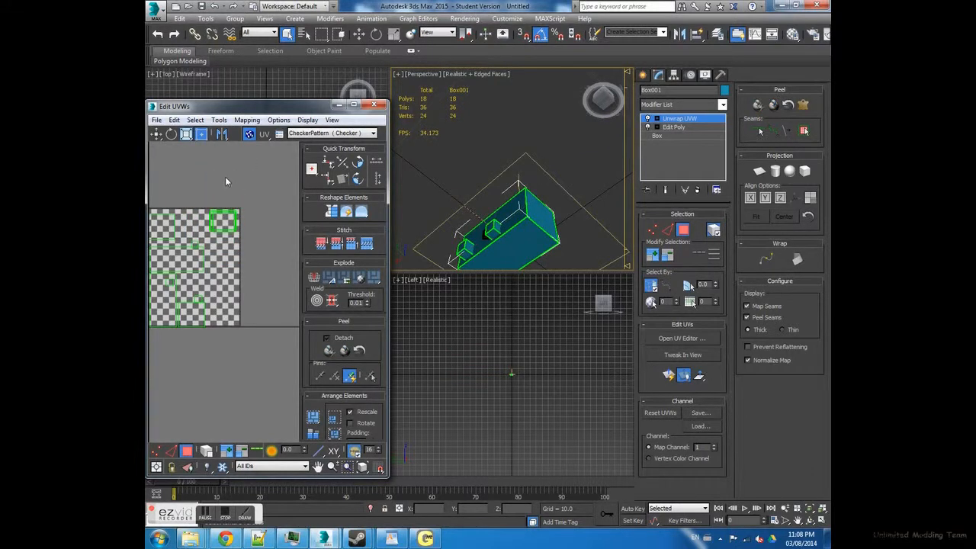
{"action": "middle_click_drag", "start_coordinate": [225, 177], "coordinate": [263, 154]}
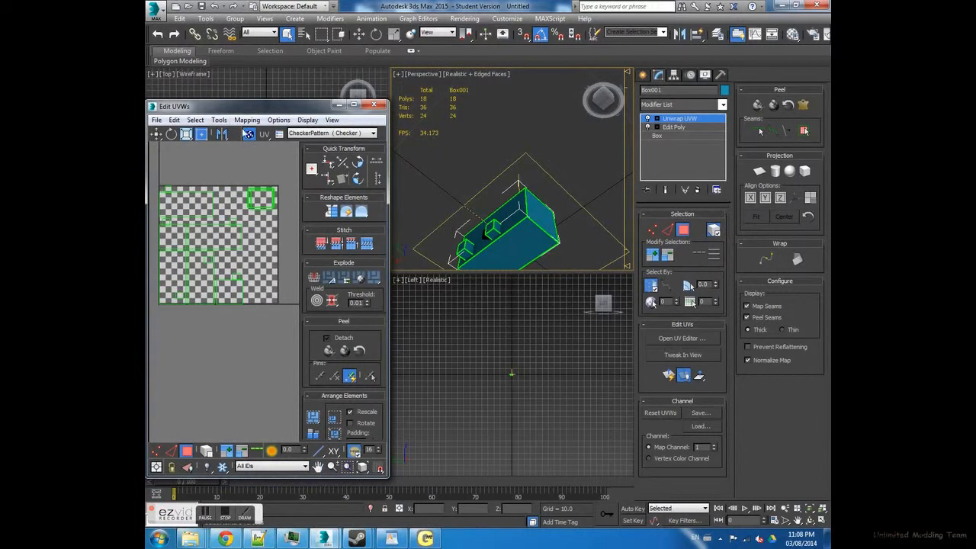
- Select all polygons and apply Unfold Mapping with Walk to closest face and Normalize Clusters enabled
{"action": "key", "text": "ctrl+a"}
{"action": "left_click", "coordinate": [247, 121]}
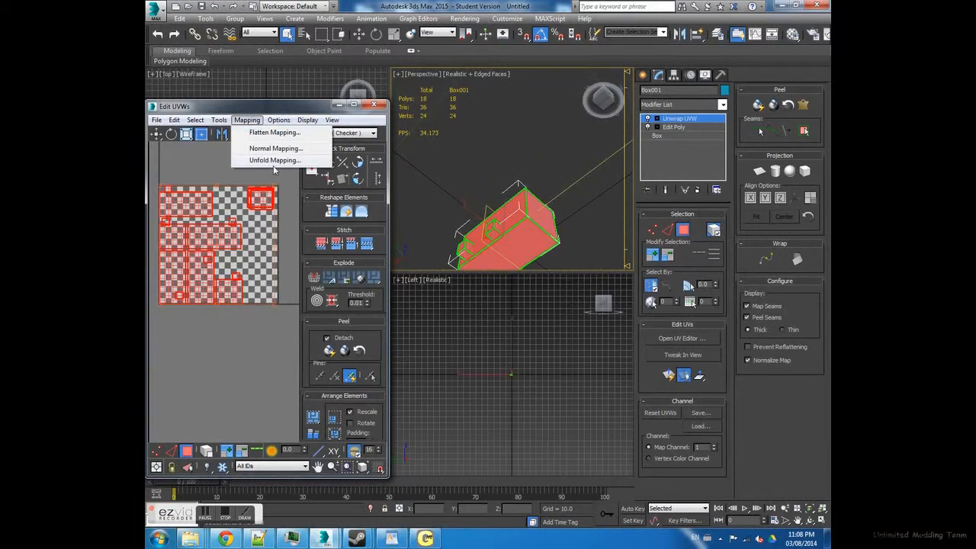
{"action": "left_click", "coordinate": [276, 161]}
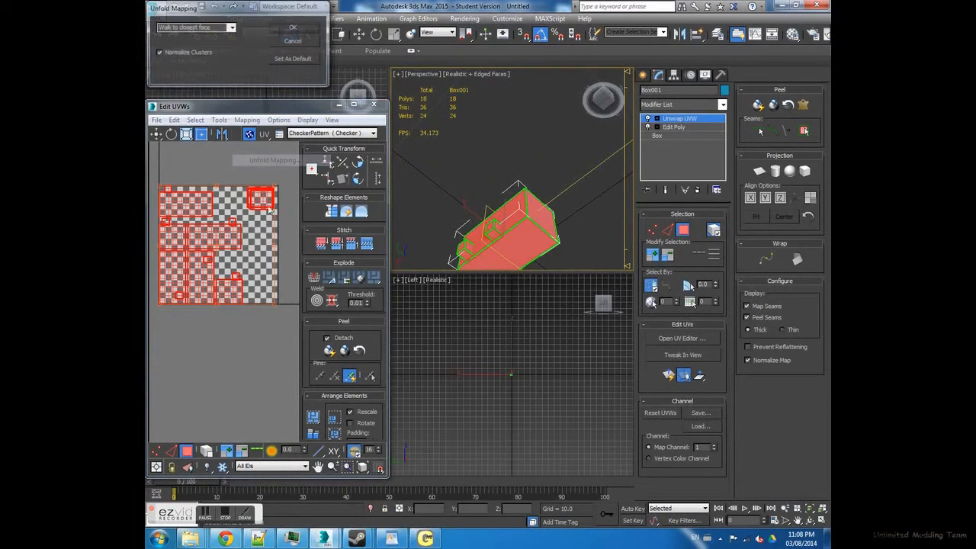
{"action": "left_click", "coordinate": [293, 29]}
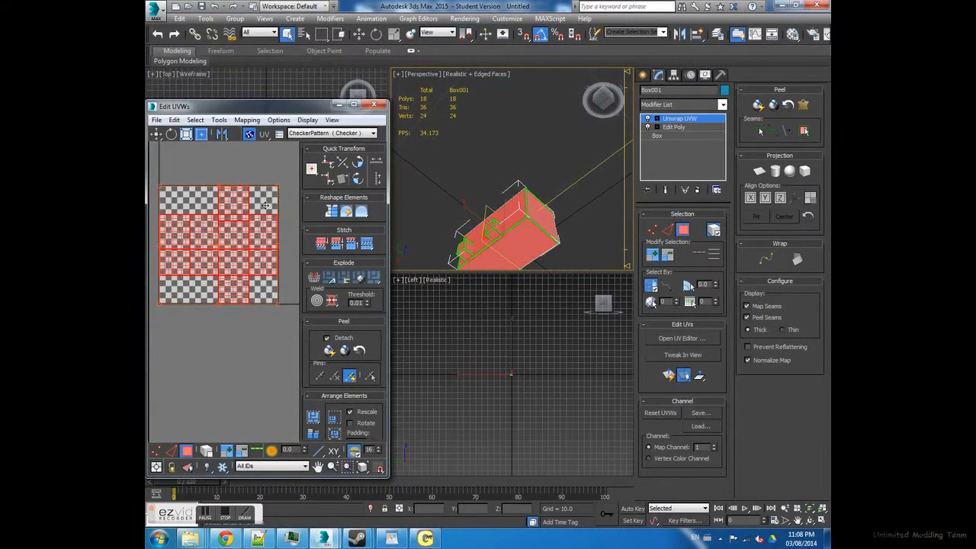
{"action": "middle_click_drag", "start_coordinate": [254, 223], "coordinate": [253, 203]}
{"action": "scroll", "coordinate": [256, 207], "scroll_direction": "up", "scroll_amount": 3}
{"action": "scroll", "coordinate": [255, 206], "scroll_direction": "down", "scroll_amount": 3}
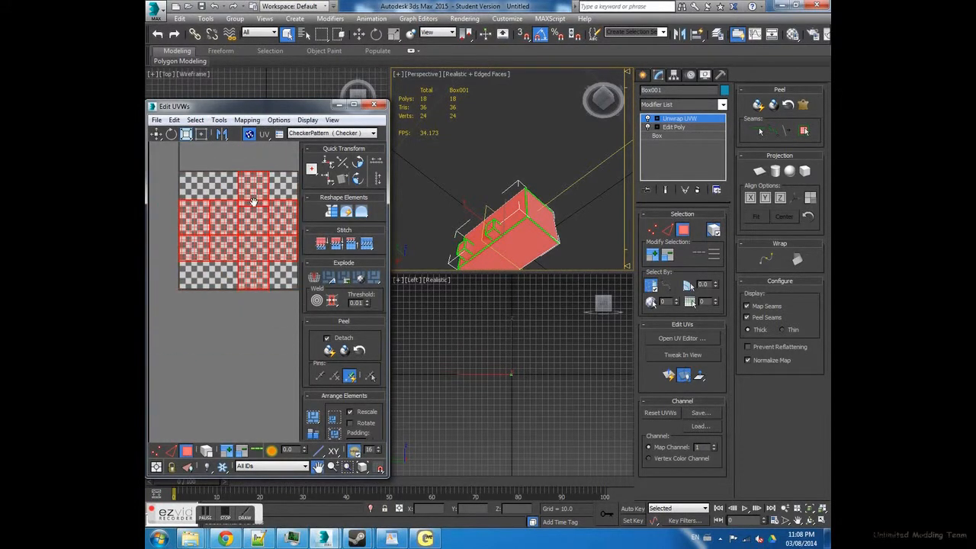
- Turn off whole-element selection and select individual faces of the large box to examine where they lie in the unfolded UV layout
{"action": "left_click", "coordinate": [514, 254]}
{"action": "left_click", "coordinate": [571, 200]}
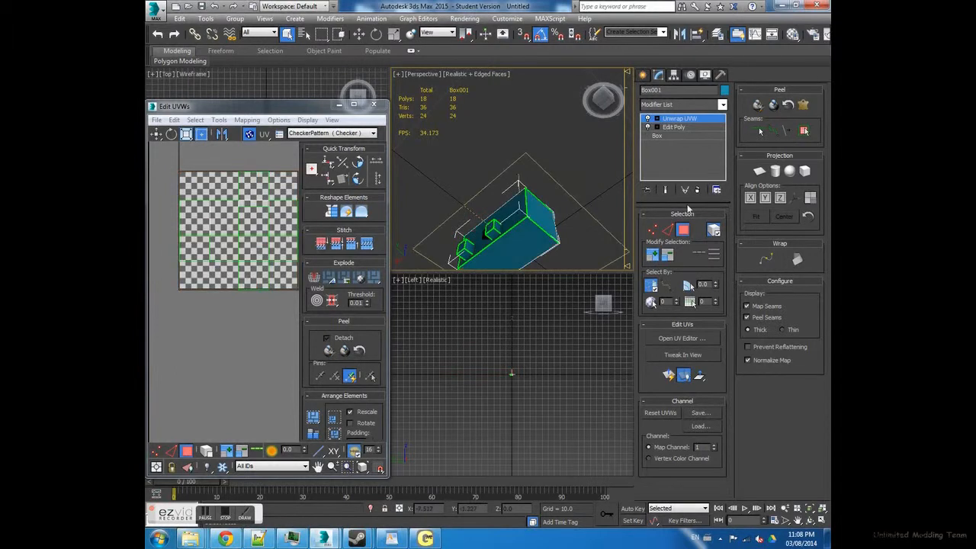
{"action": "left_click", "coordinate": [541, 221]}
{"action": "left_click", "coordinate": [527, 233]}
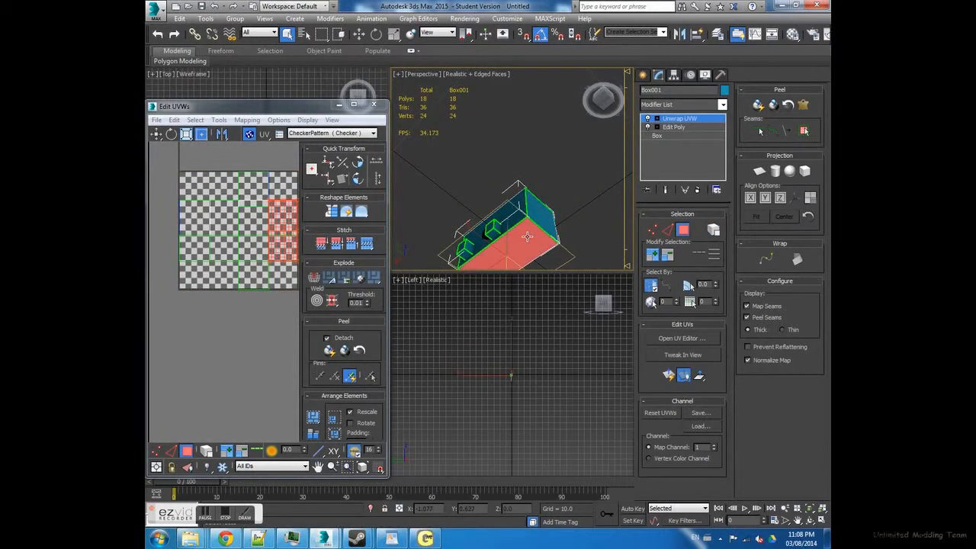
{"action": "left_click", "coordinate": [549, 208]}
{"action": "left_click", "coordinate": [547, 211]}
{"action": "middle_click_drag", "start_coordinate": [547, 195], "coordinate": [540, 270], "text": "alt"}
{"action": "left_click", "coordinate": [523, 180]}
{"action": "middle_click_drag", "start_coordinate": [519, 190], "coordinate": [489, 218], "text": "alt"}
{"action": "left_click", "coordinate": [496, 221]}
{"action": "left_click", "coordinate": [531, 200]}
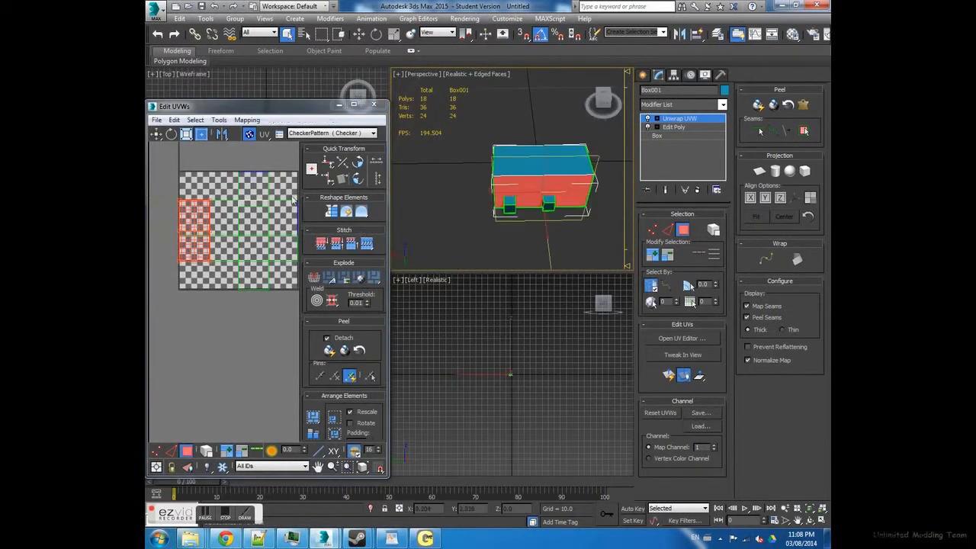
- Select individual faces across the unfolded UV layout and examine which sides of the model they belong to
{"action": "left_click", "coordinate": [219, 211]}
{"action": "left_click", "coordinate": [265, 215]}
{"action": "scroll", "coordinate": [542, 220], "scroll_direction": "up", "scroll_amount": 1}
{"action": "middle_click_drag", "start_coordinate": [542, 221], "coordinate": [571, 116], "text": "alt"}
{"action": "left_click", "coordinate": [178, 251]}
{"action": "left_click", "coordinate": [207, 244]}
{"action": "left_click", "coordinate": [173, 177]}
{"action": "left_click", "coordinate": [178, 305]}
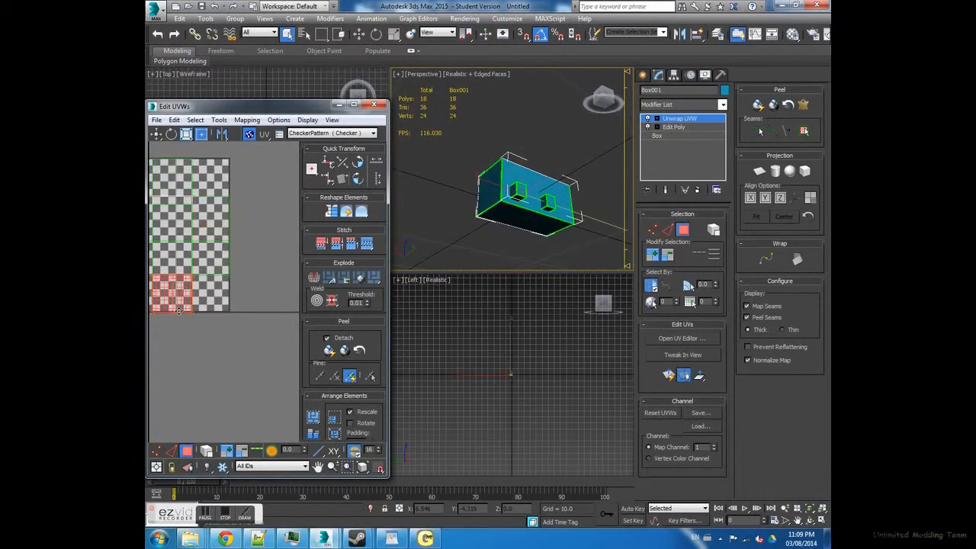
- Try Flatten Mapping on the selected face with polygon angle 45, spacing 0.02 and Normalize Clusters, Rotate Clusters and Fill Holes enabled
{"action": "left_click", "coordinate": [219, 120]}
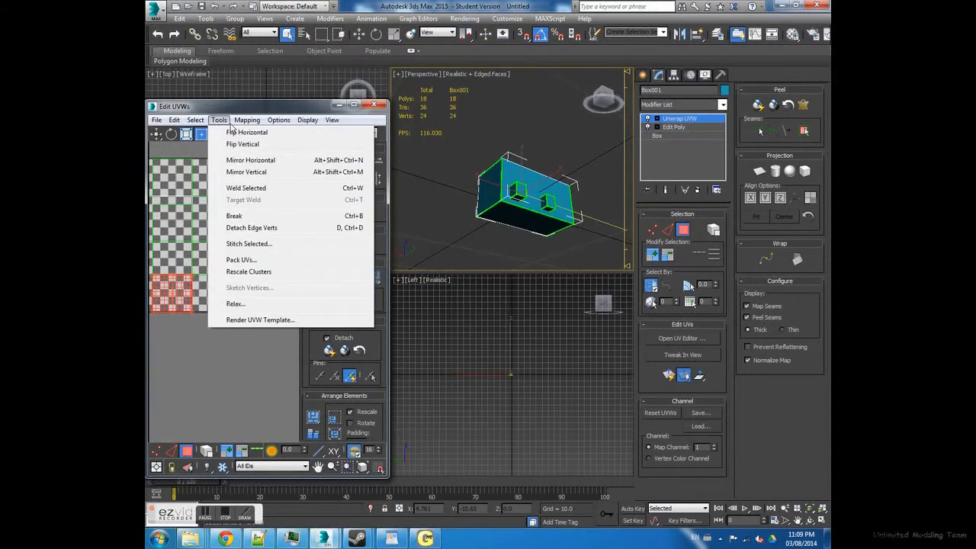
{"action": "mouse_move", "coordinate": [247, 120]}
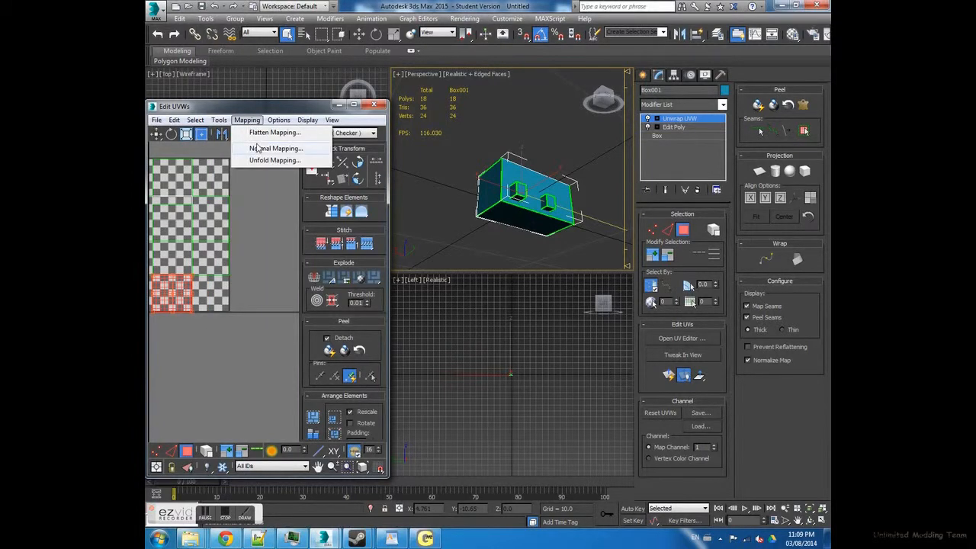
{"action": "left_click", "coordinate": [273, 133]}
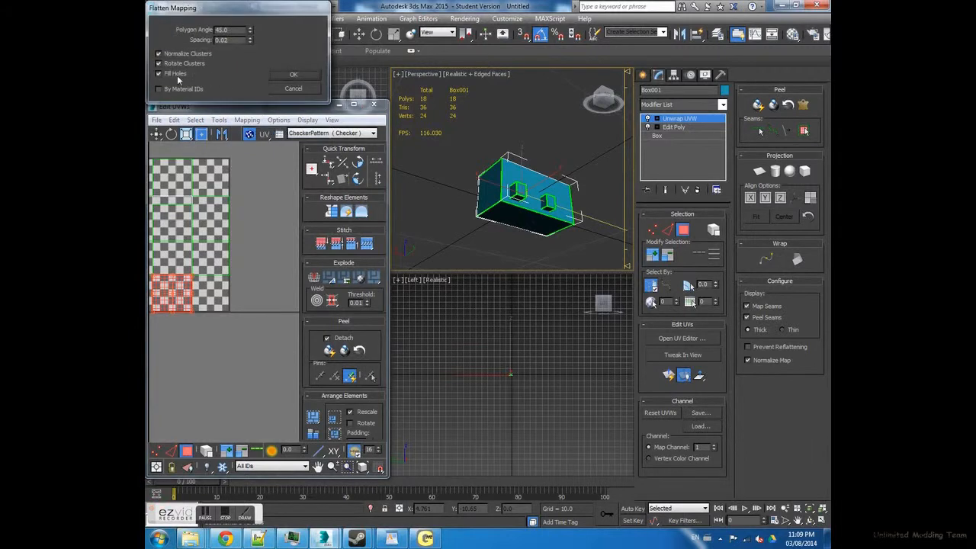
{"action": "left_click", "coordinate": [292, 76]}
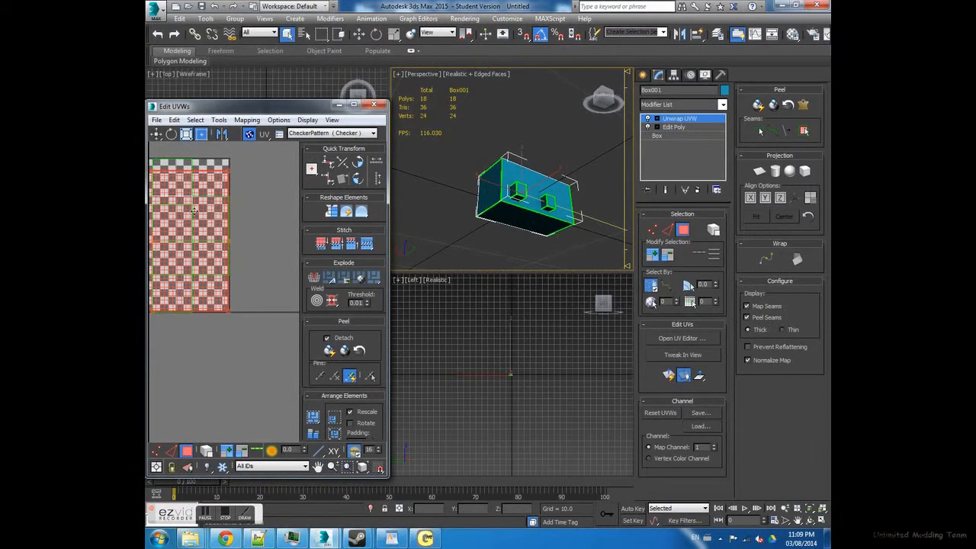
- Select all polygons and apply Flatten Mapping with polygon angle 45, spacing 0.02, Normalize Clusters and Fill Holes on, Rotate Clusters off
{"action": "middle_click_drag", "start_coordinate": [199, 208], "coordinate": [151, 210]}
{"action": "left_click", "coordinate": [223, 270]}
{"action": "key", "text": "ctrl+a"}
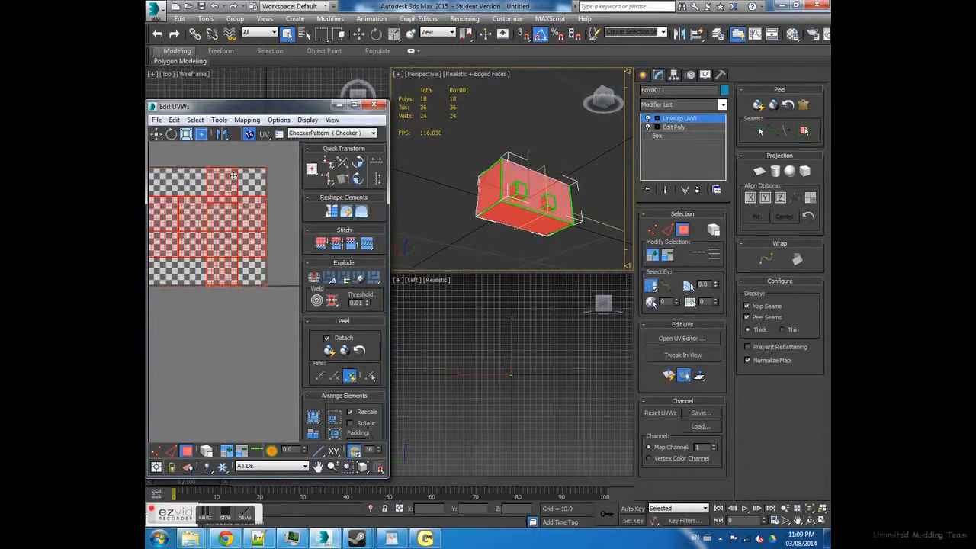
{"action": "left_click", "coordinate": [246, 120]}
{"action": "left_click", "coordinate": [263, 133]}
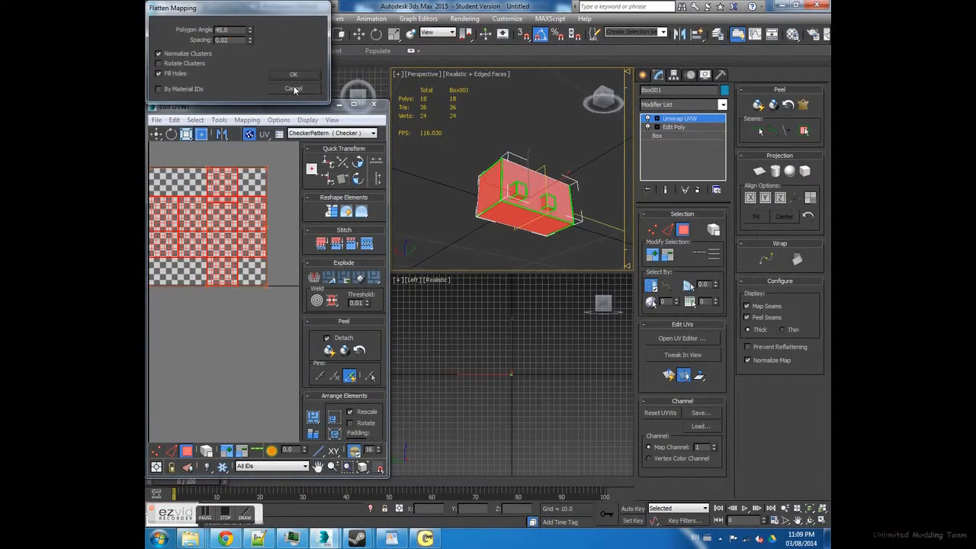
{"action": "left_click", "coordinate": [293, 74]}
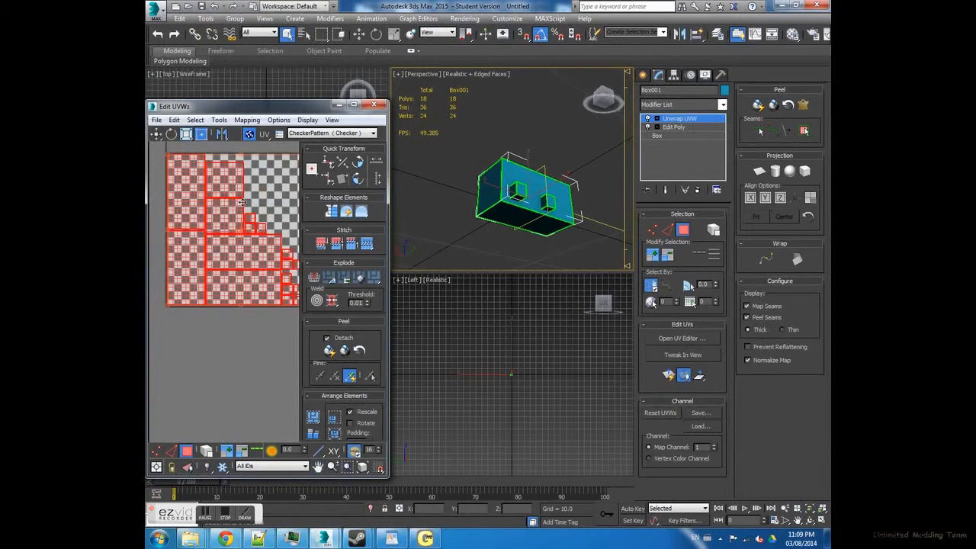
{"action": "mouse_move", "coordinate": [251, 204]}
{"action": "middle_mouse_down"}
{"action": "mouse_move", "coordinate": [235, 186]}
{"action": "mouse_move", "coordinate": [250, 220]}
{"action": "middle_mouse_up"}
{"action": "scroll", "coordinate": [250, 221], "scroll_direction": "down", "scroll_amount": 2}
- Apply Normal Mapping to all polygons using Top/Bottom Mapping with spacing 0.02, Normalize Clusters and Align By Width
{"action": "left_click", "coordinate": [247, 119]}
{"action": "left_click", "coordinate": [267, 146]}
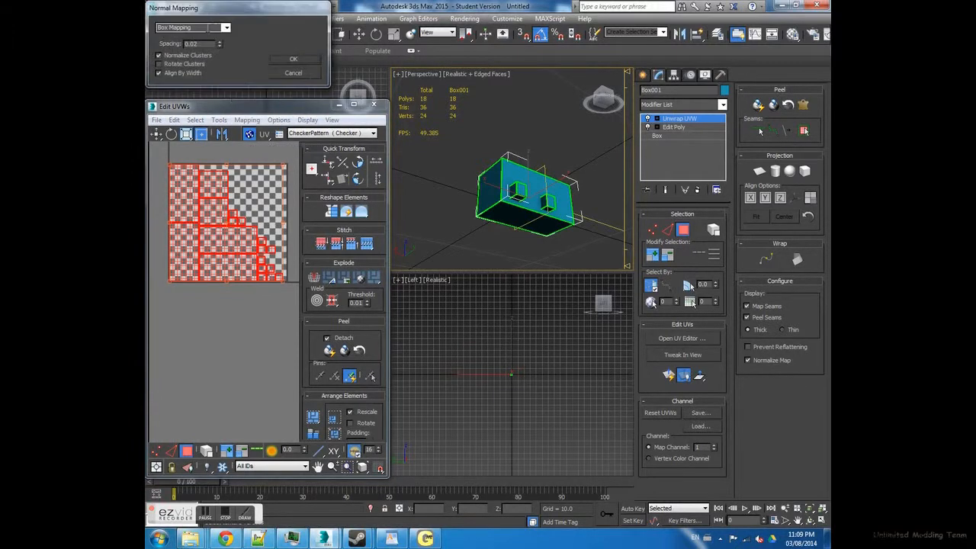
{"action": "left_click", "coordinate": [226, 27]}
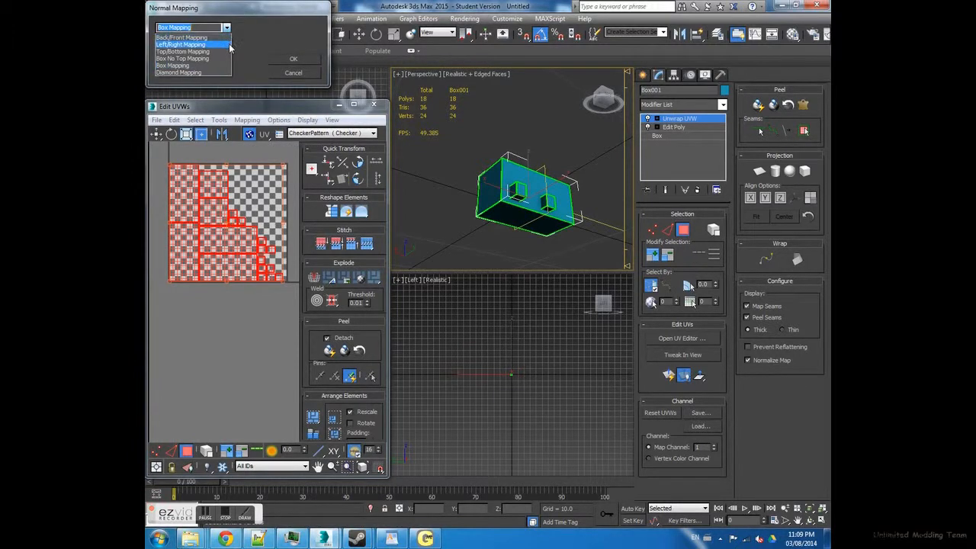
{"action": "left_click", "coordinate": [228, 52]}
{"action": "left_click", "coordinate": [293, 59]}
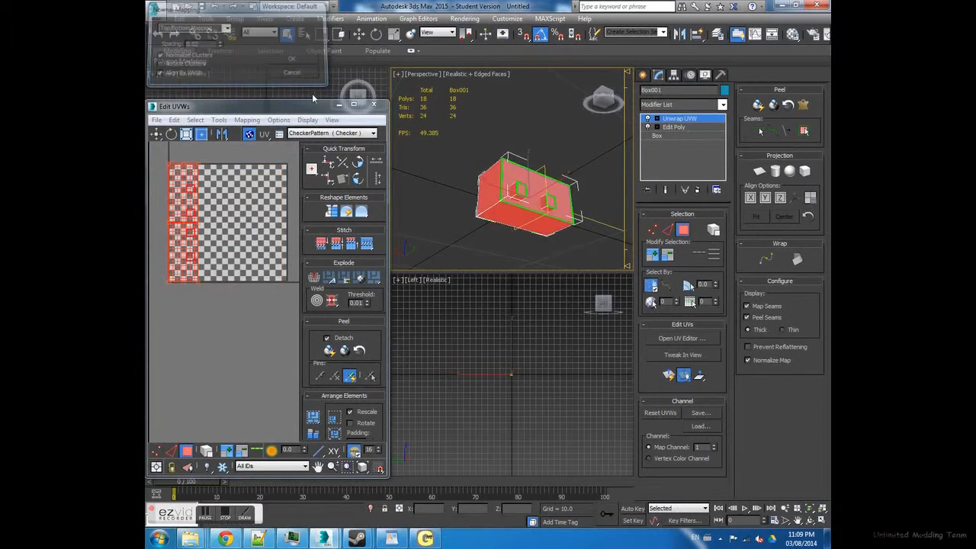
{"action": "middle_click_drag", "start_coordinate": [214, 231], "coordinate": [235, 220]}
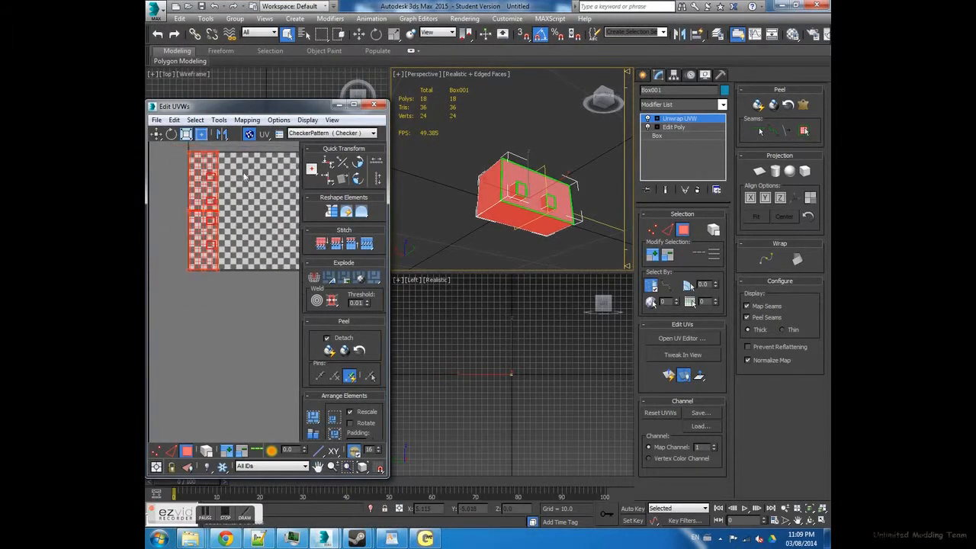
{"action": "left_click", "coordinate": [216, 121]}
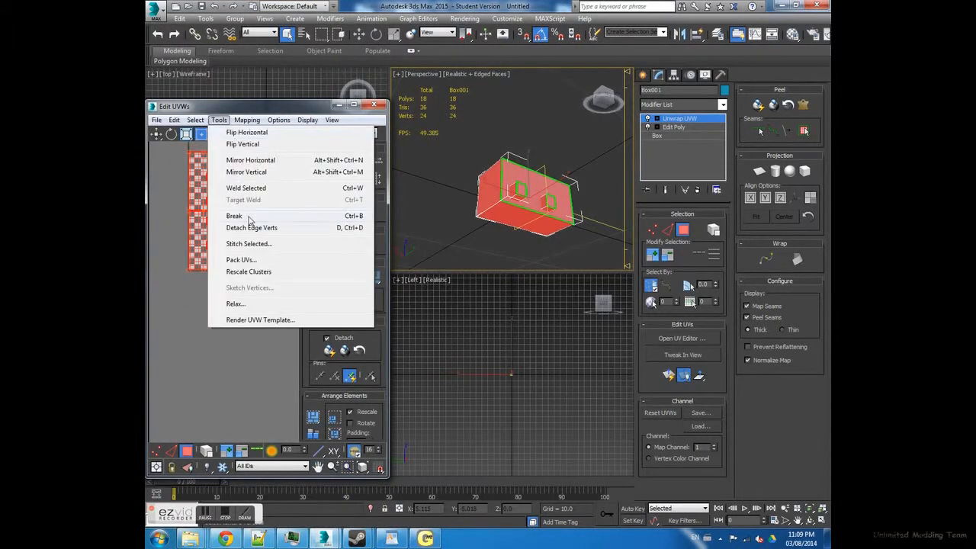
{"action": "mouse_move", "coordinate": [247, 120]}
{"action": "left_click", "coordinate": [260, 162]}
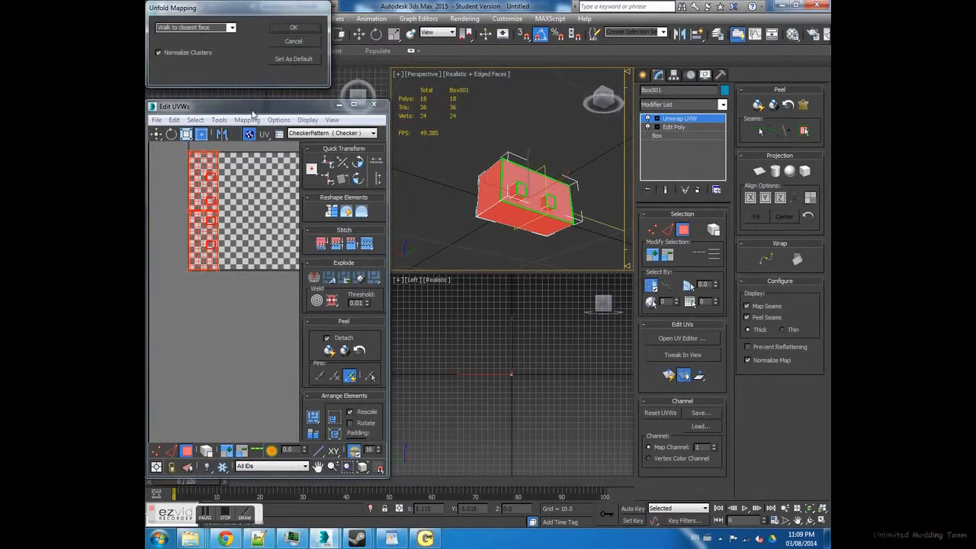
{"action": "left_click", "coordinate": [293, 41]}
- Apply Normal Mapping with Box Mapping, spacing 0.02, Normalize Clusters and Align By Width to all polygons, and clear the selection
{"action": "left_click", "coordinate": [246, 120]}
{"action": "left_click", "coordinate": [263, 148]}
{"action": "left_click", "coordinate": [226, 29]}
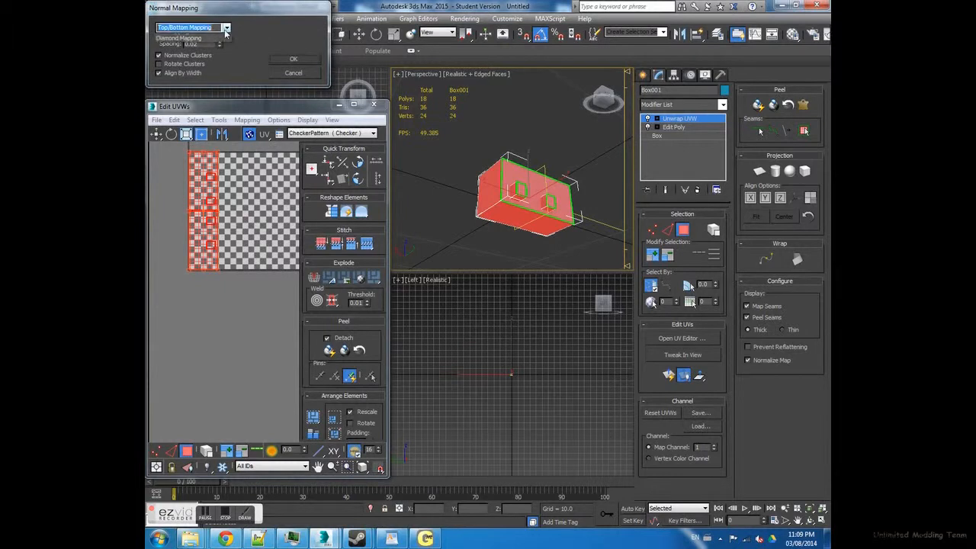
{"action": "left_click", "coordinate": [190, 66]}
{"action": "left_click", "coordinate": [291, 59]}
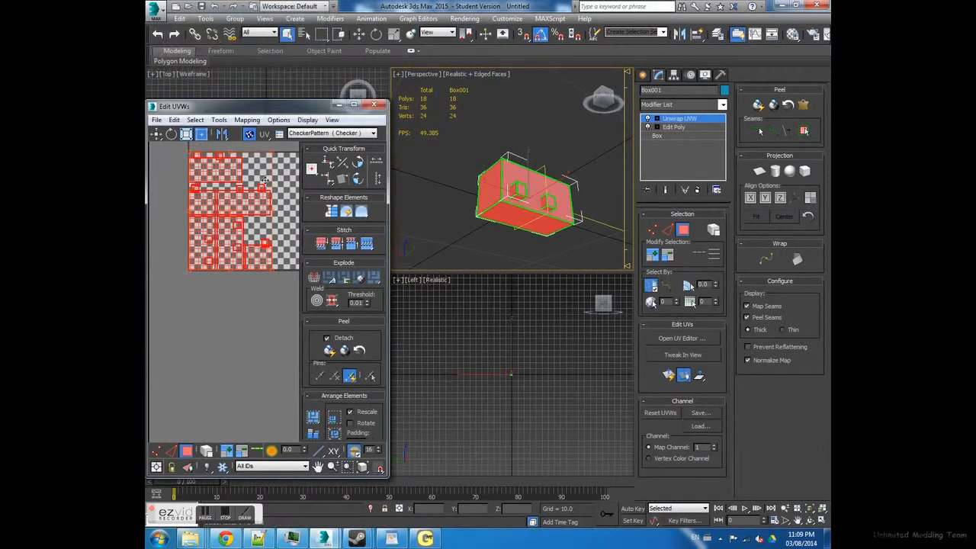
{"action": "middle_click_drag", "start_coordinate": [265, 180], "coordinate": [241, 189]}
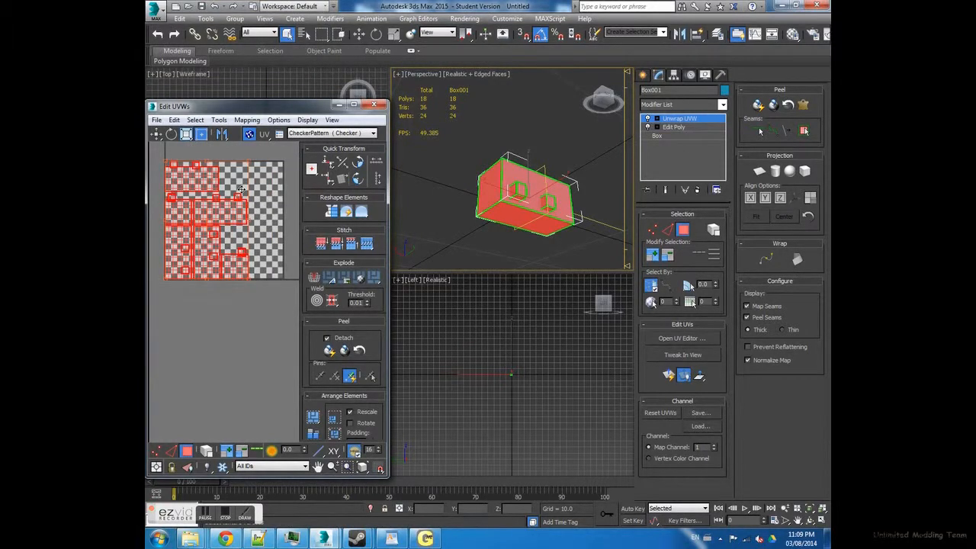
{"action": "middle_click_drag", "start_coordinate": [201, 190], "coordinate": [205, 197]}
{"action": "middle_click_drag", "start_coordinate": [229, 160], "coordinate": [212, 162]}
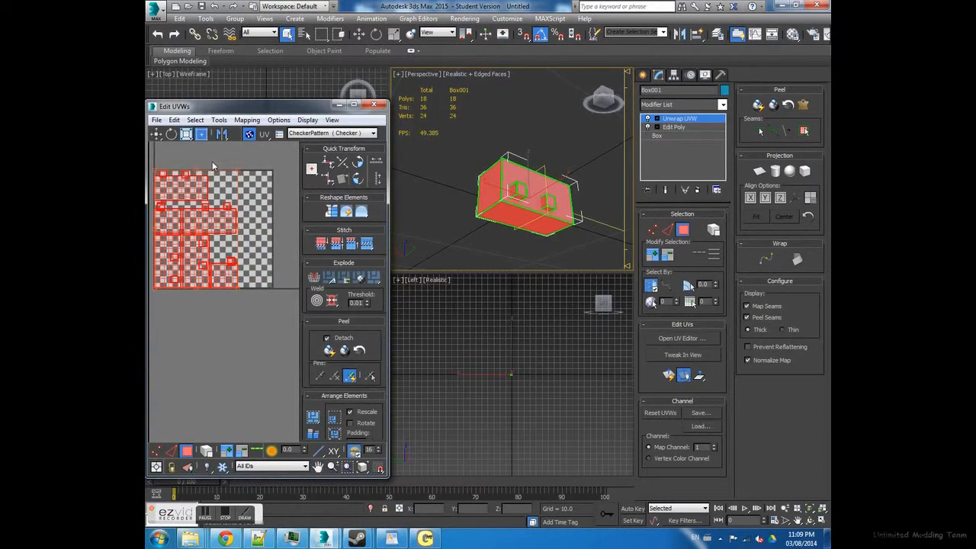
{"action": "left_click", "coordinate": [229, 172]}
{"action": "mouse_move", "coordinate": [201, 197]}
{"action": "middle_mouse_down"}
{"action": "mouse_move", "coordinate": [237, 222]}
{"action": "mouse_move", "coordinate": [207, 201]}
{"action": "mouse_move", "coordinate": [215, 205]}
{"action": "middle_mouse_up"}
{"action": "scroll", "coordinate": [199, 190], "scroll_direction": "up", "scroll_amount": 2}
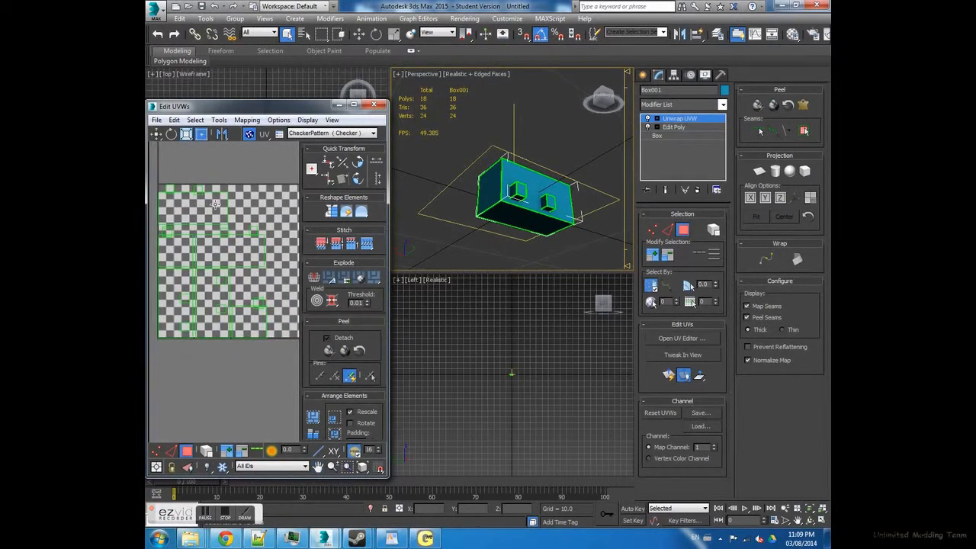
- Open the UVW template render settings, render a 1024 × 1024 template with visible edges, seam edges and overlap shown, and close the preview
{"action": "left_click", "coordinate": [219, 120]}
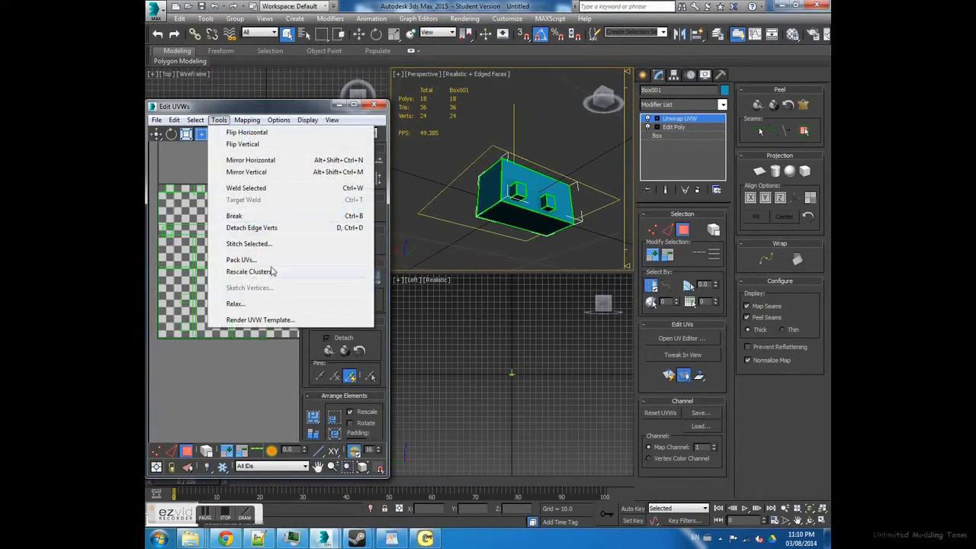
{"action": "left_click", "coordinate": [259, 319]}
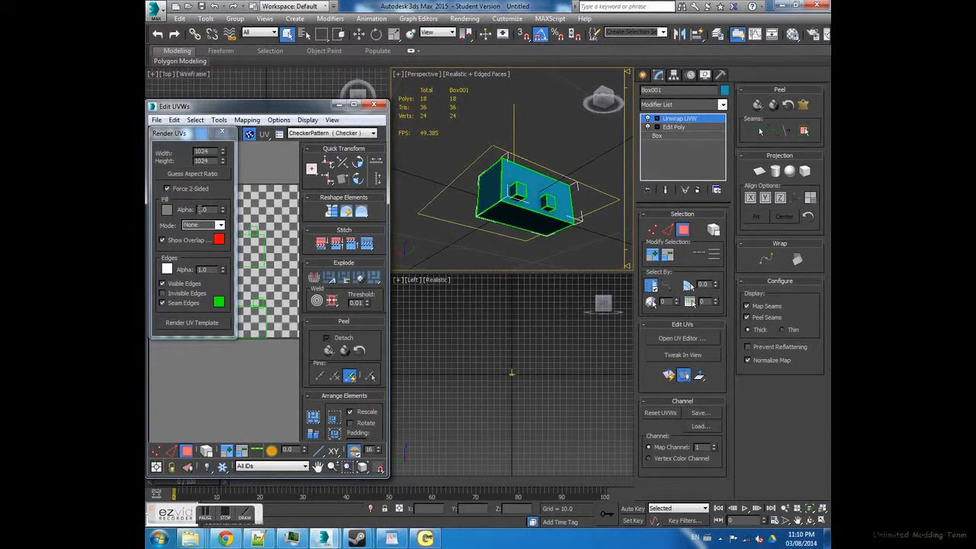
{"action": "left_click_drag", "start_coordinate": [223, 213], "coordinate": [226, 279]}
{"action": "left_click", "coordinate": [197, 330]}
{"action": "left_click_drag", "start_coordinate": [739, 129], "coordinate": [412, 102]}
{"action": "left_click", "coordinate": [639, 94]}
- Turn off overlap display, visible edges and seam edges for the UV template render
{"action": "left_click", "coordinate": [174, 240]}
{"action": "left_click", "coordinate": [183, 284]}
{"action": "left_click", "coordinate": [186, 303]}
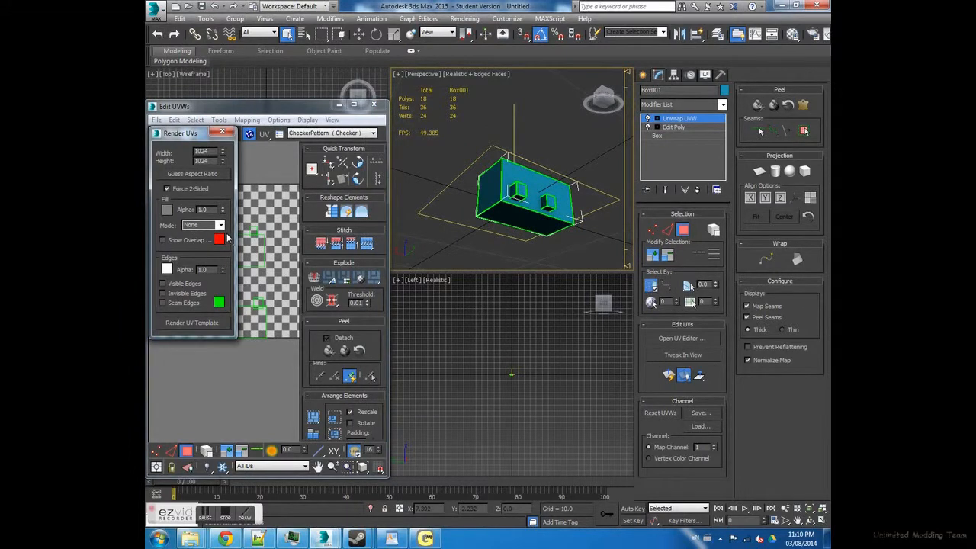
- Set the template fill mode to Shaded, render the UV template and close the resulting image
{"action": "left_click", "coordinate": [219, 225]}
{"action": "left_click", "coordinate": [204, 256]}
{"action": "left_click", "coordinate": [210, 323]}
{"action": "left_click_drag", "start_coordinate": [755, 134], "coordinate": [455, 60]}
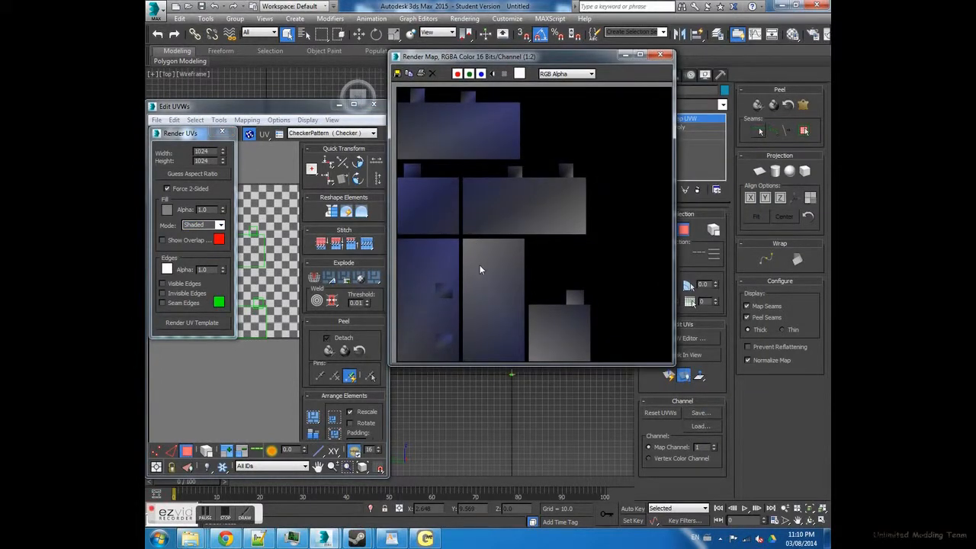
{"action": "left_click", "coordinate": [668, 54]}
- Set the template fill mode to Solid and its fill color to a fully saturated blue
{"action": "left_click", "coordinate": [220, 225]}
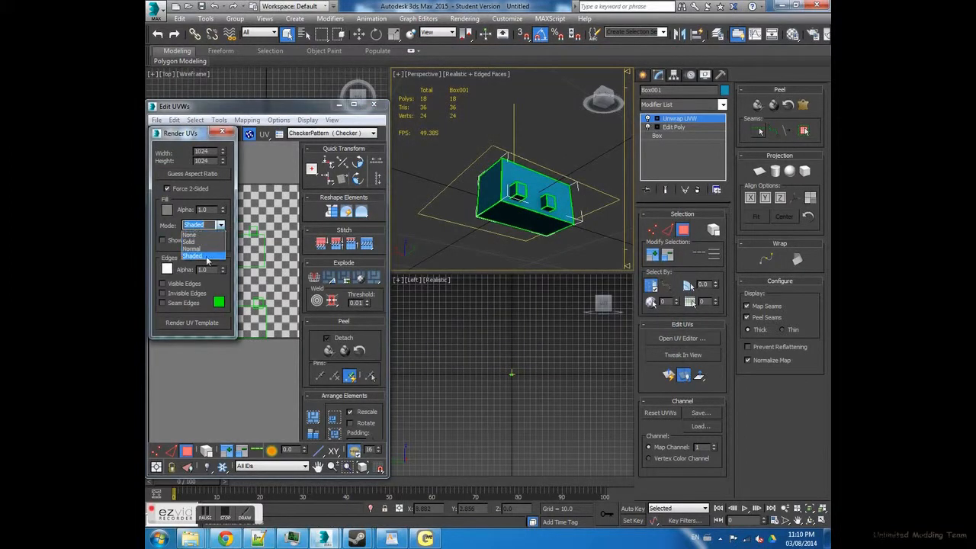
{"action": "left_click", "coordinate": [189, 242]}
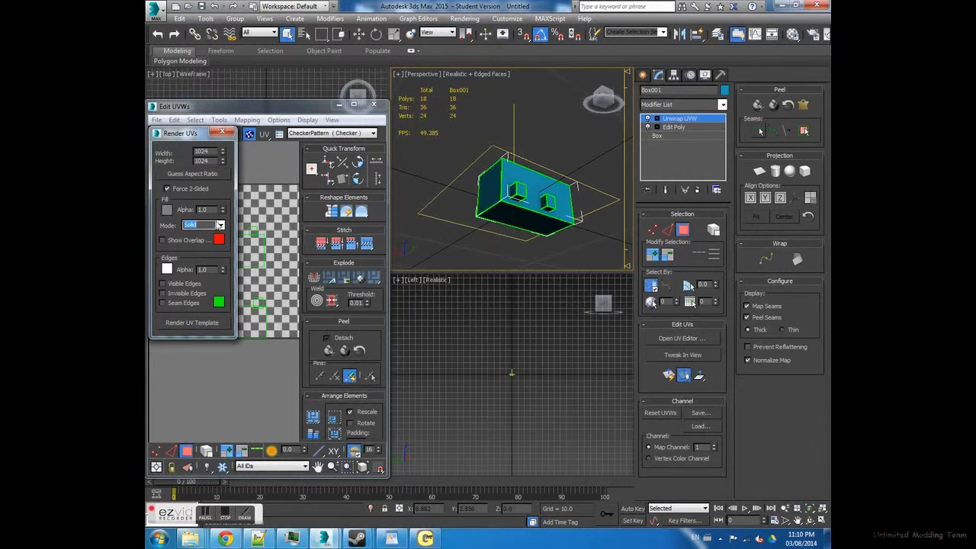
{"action": "left_click", "coordinate": [167, 212]}
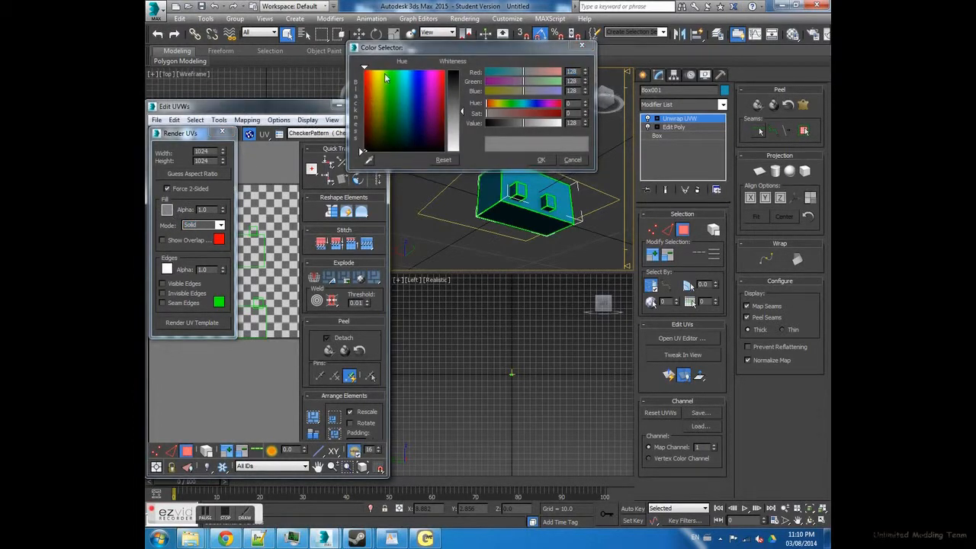
{"action": "left_click", "coordinate": [420, 86]}
{"action": "left_click_drag", "start_coordinate": [420, 86], "coordinate": [417, 69]}
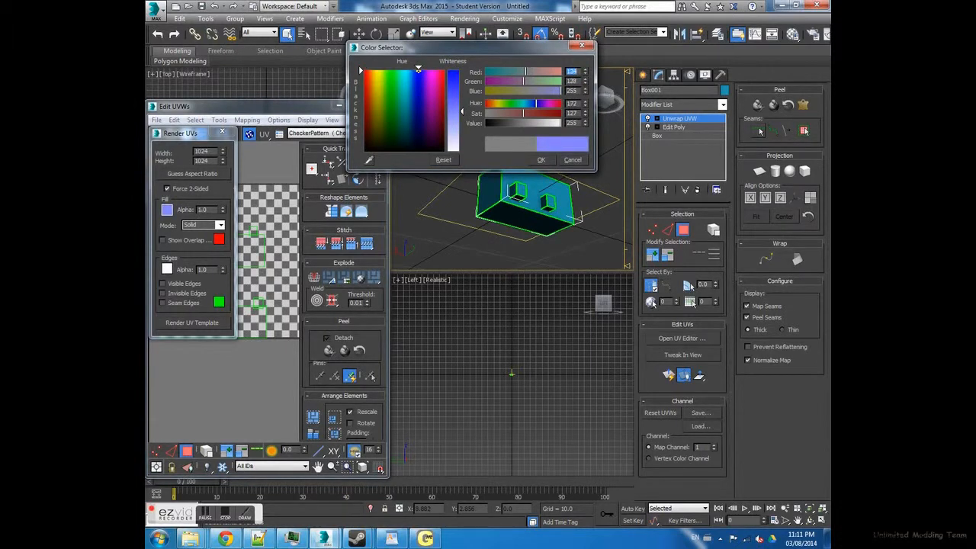
{"action": "left_click_drag", "start_coordinate": [523, 113], "coordinate": [562, 113]}
{"action": "left_click", "coordinate": [542, 160]}
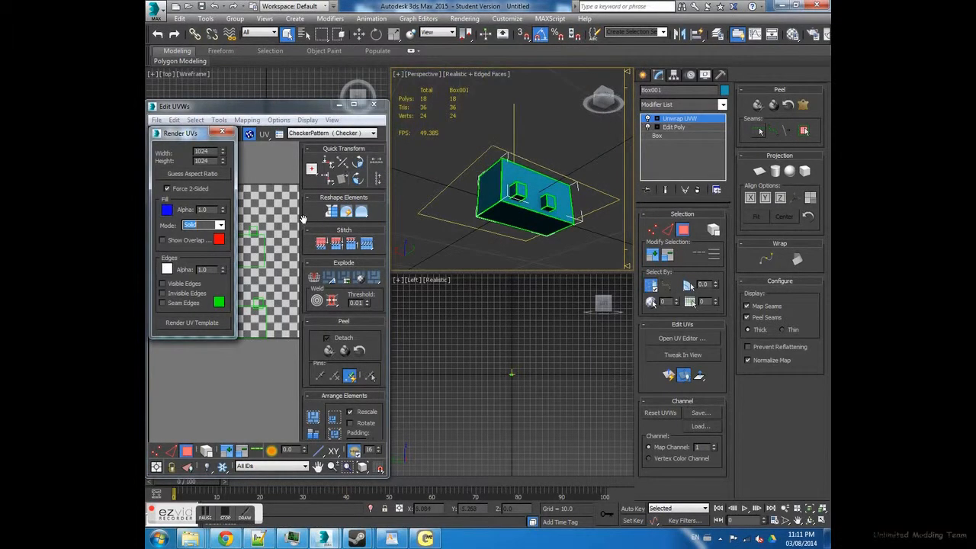
- Render the UV template with the solid blue fill and view the whole image
{"action": "left_click", "coordinate": [207, 323]}
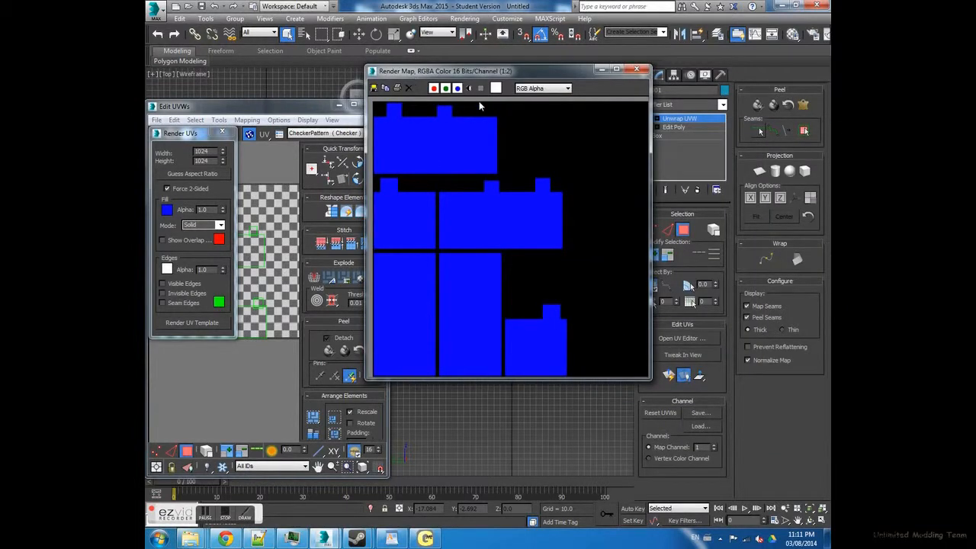
{"action": "scroll", "coordinate": [488, 190], "scroll_direction": "down", "scroll_amount": 4}
{"action": "scroll", "coordinate": [531, 254], "scroll_direction": "up", "scroll_amount": 5}
{"action": "scroll", "coordinate": [531, 236], "scroll_direction": "down", "scroll_amount": 1}
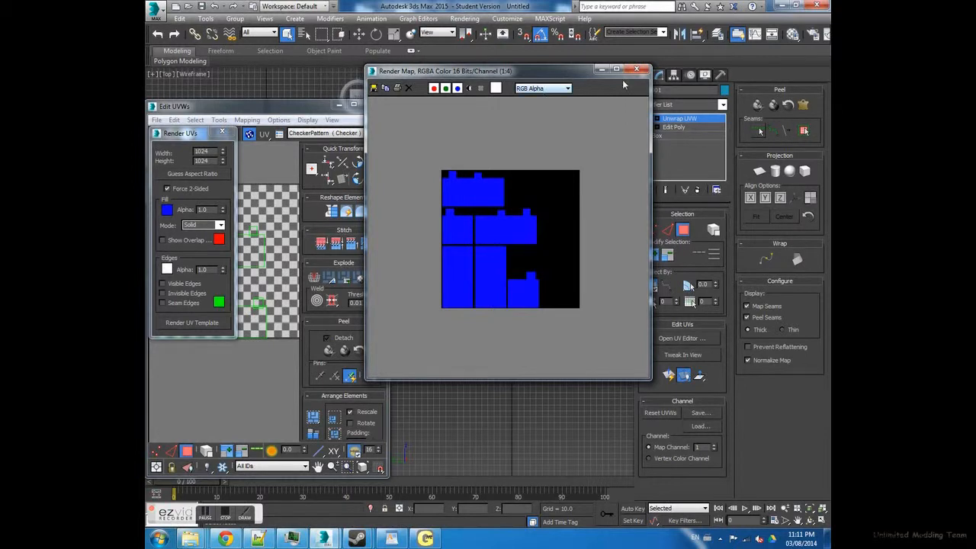
- Start saving the rendered template image and browse to the Desktop folder ST MODABLE - Copy > Media > textures > trucks
{"action": "left_click", "coordinate": [374, 89]}
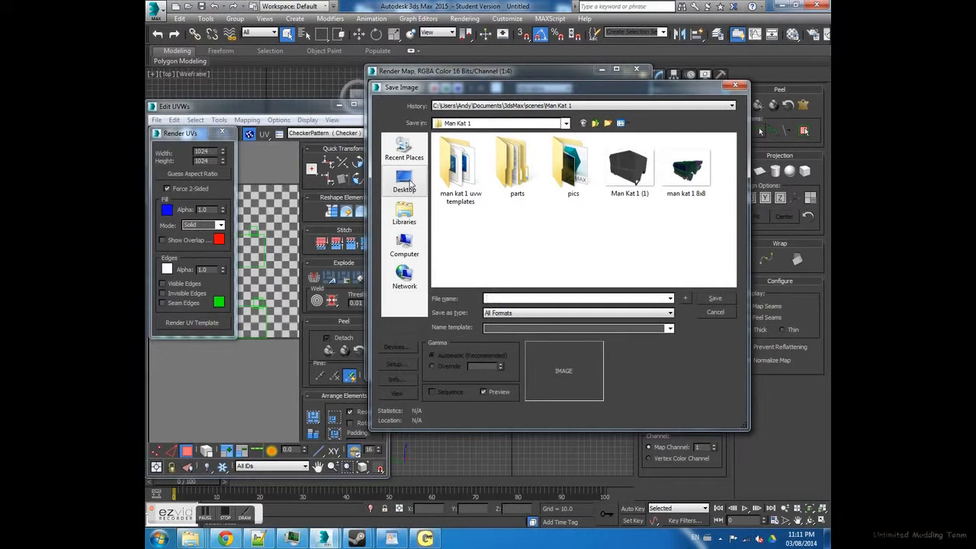
{"action": "left_click", "coordinate": [413, 192]}
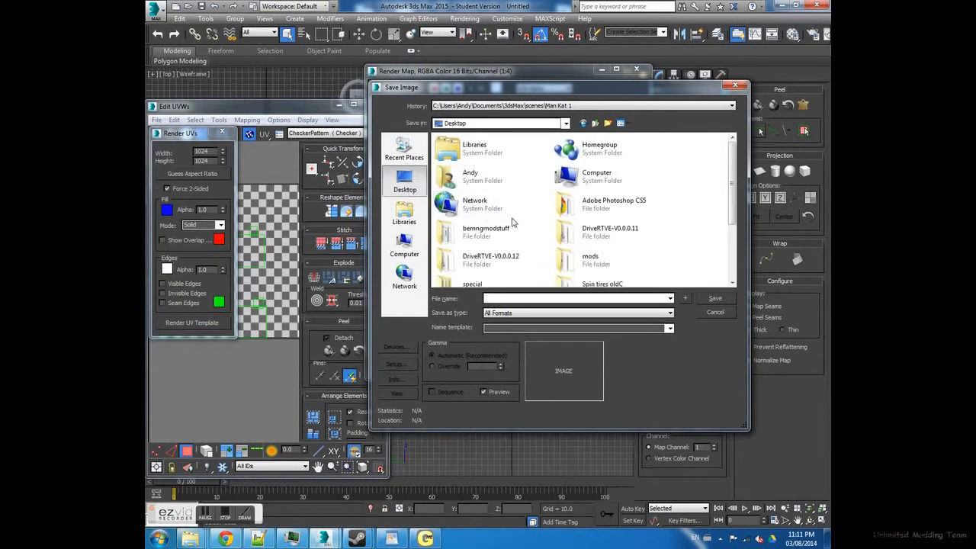
{"action": "left_click", "coordinate": [610, 233]}
{"action": "scroll", "coordinate": [568, 217], "scroll_direction": "down", "scroll_amount": 1}
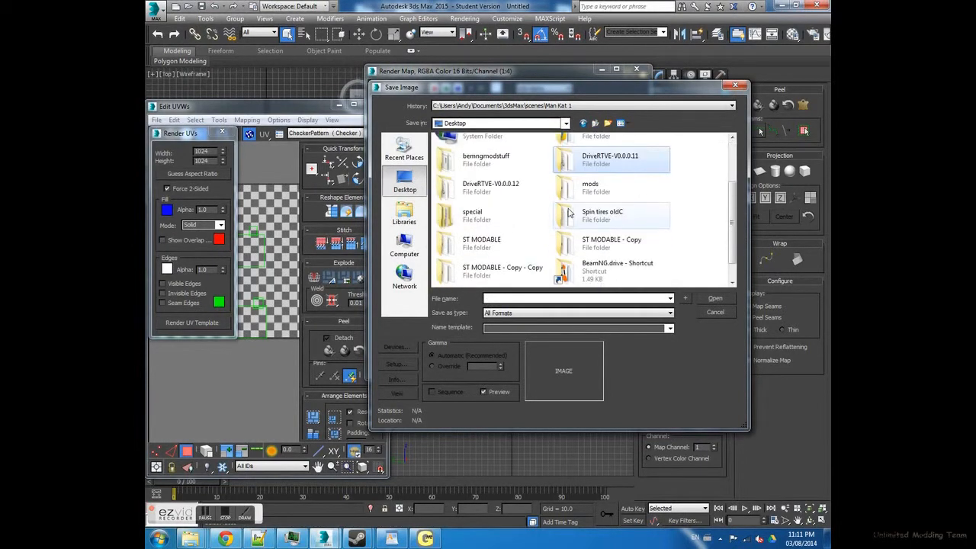
{"action": "double_click", "coordinate": [602, 242]}
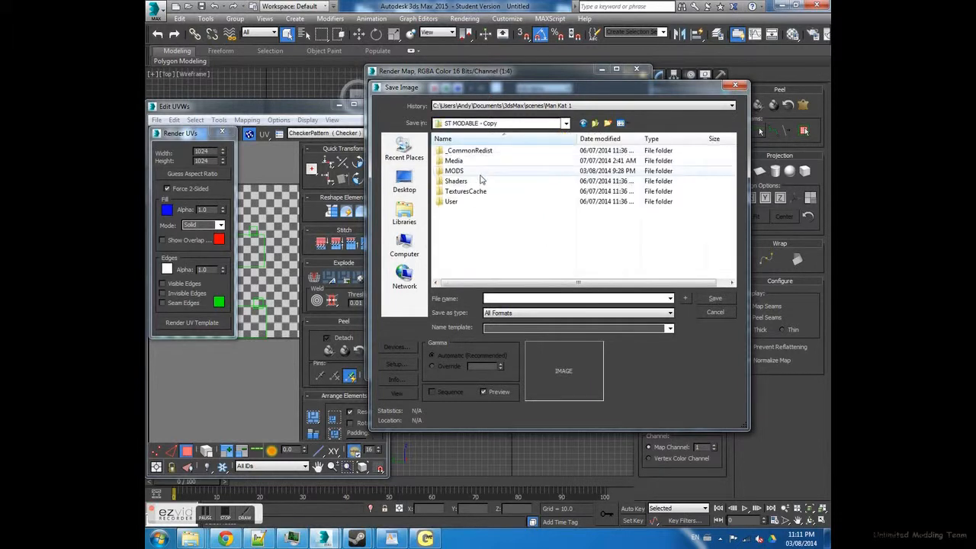
{"action": "double_click", "coordinate": [460, 161]}
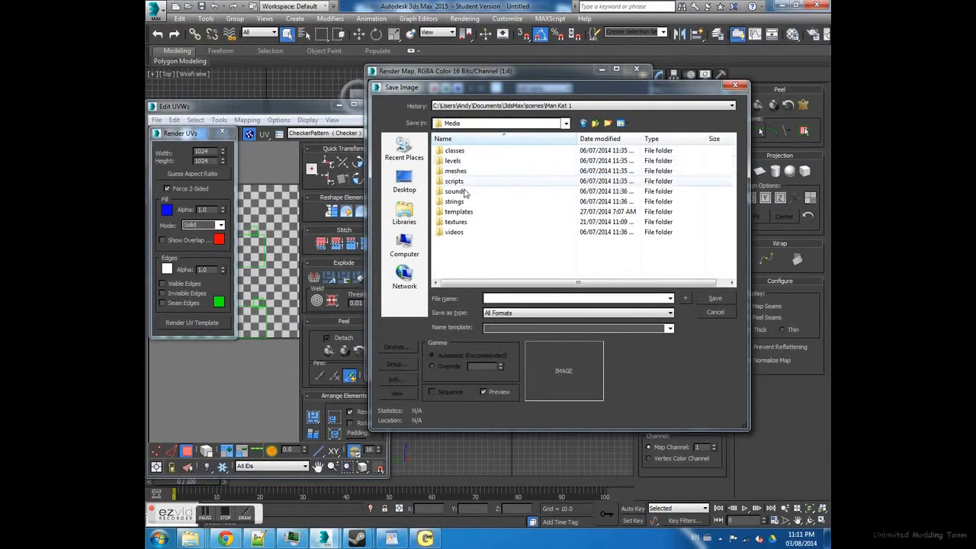
{"action": "double_click", "coordinate": [460, 222]}
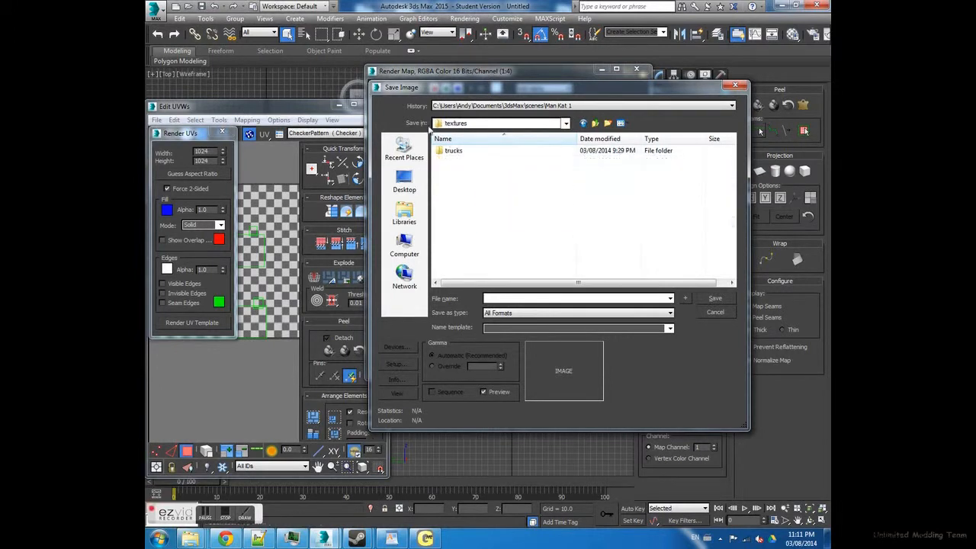
{"action": "left_click", "coordinate": [582, 124]}
{"action": "double_click", "coordinate": [480, 221]}
{"action": "double_click", "coordinate": [456, 150]}
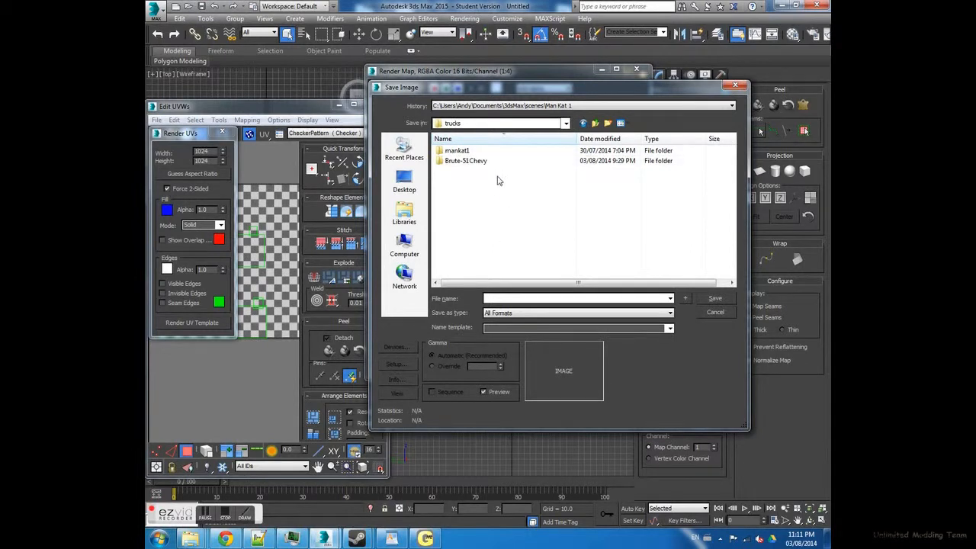
- Create a folder named box inside the textures trucks folder and open it as the save location
{"action": "left_click", "coordinate": [613, 124]}
{"action": "type", "text": "box"}
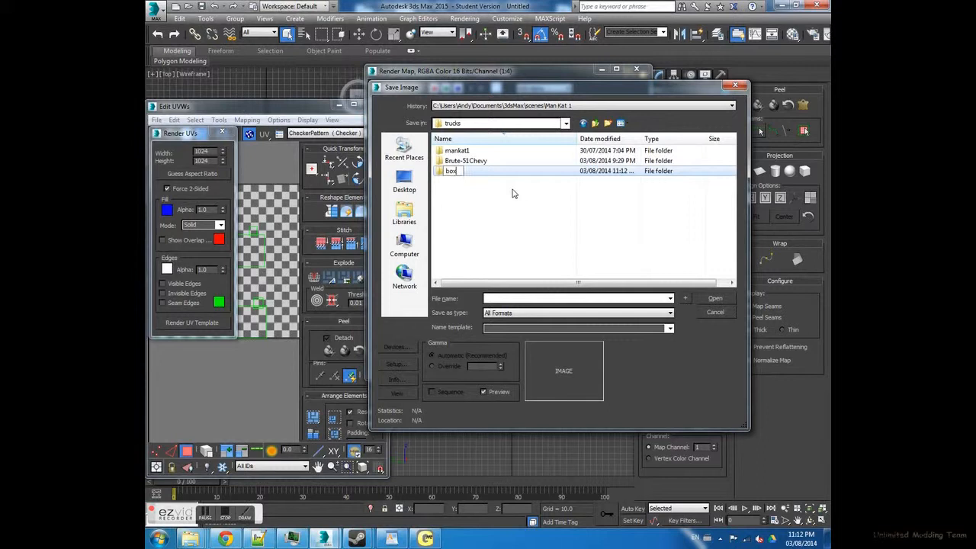
{"action": "left_click", "coordinate": [500, 190]}
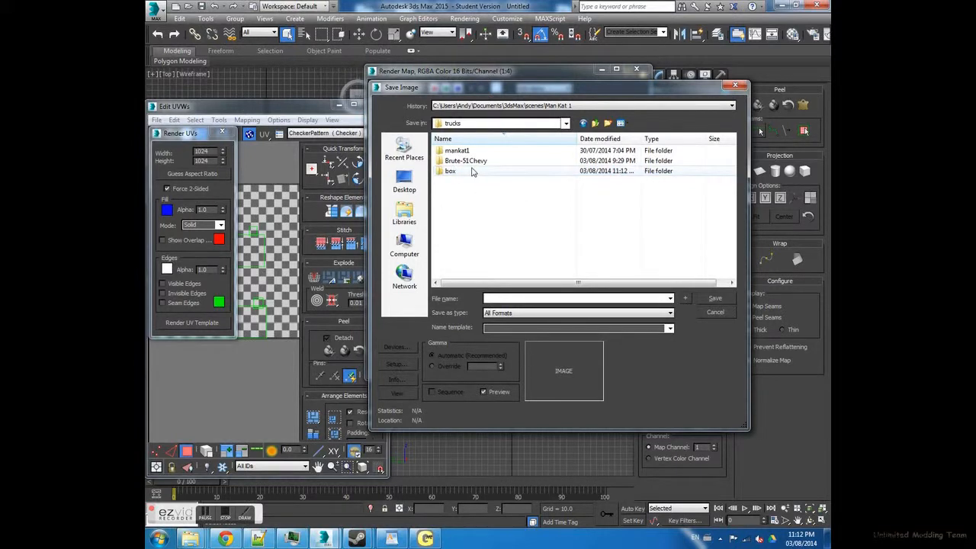
{"action": "double_click", "coordinate": [470, 168]}
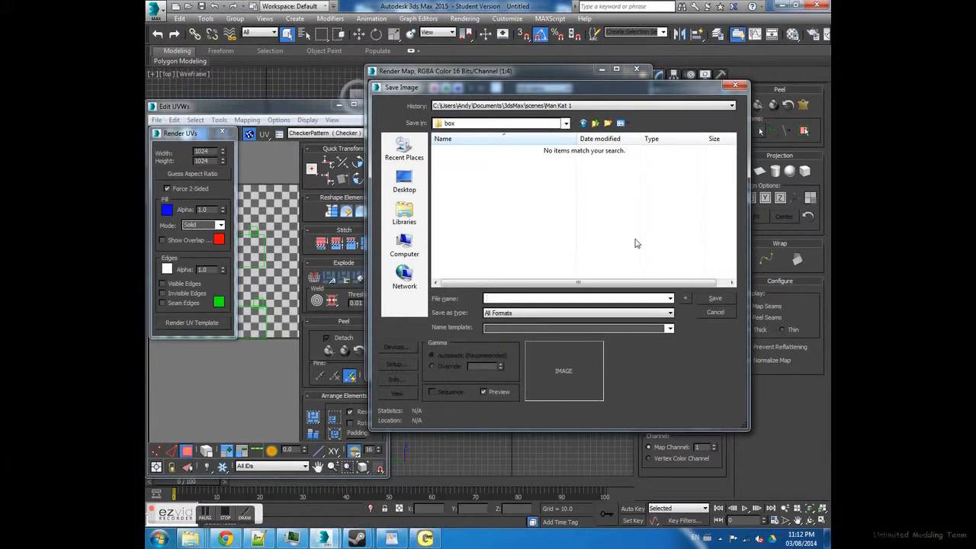
- Save the UV template in the box folder as box__da.tga, accepting the default Targa image settings
{"action": "type", "text": "box__da"}
{"action": "type", "text": ".tga"}
{"action": "left_click", "coordinate": [715, 299]}
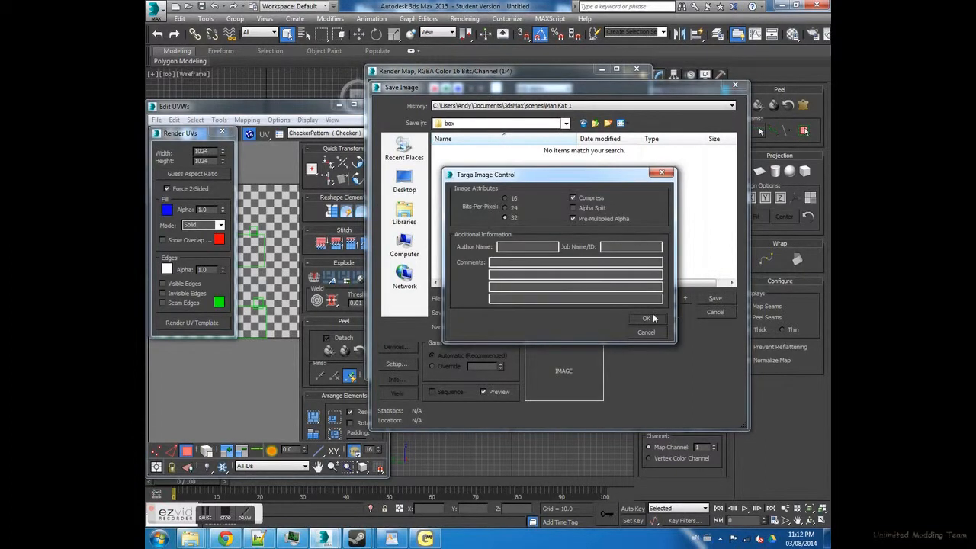
{"action": "left_click", "coordinate": [648, 318]}
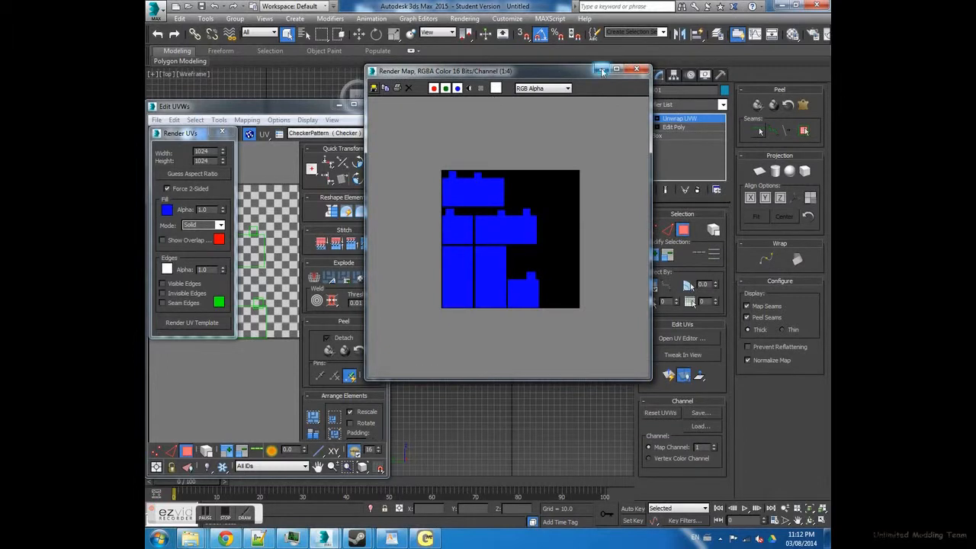
- Close the rendered template image and the UV editor to return to the unwrapped box in the Perspective view
{"action": "left_click", "coordinate": [636, 70]}
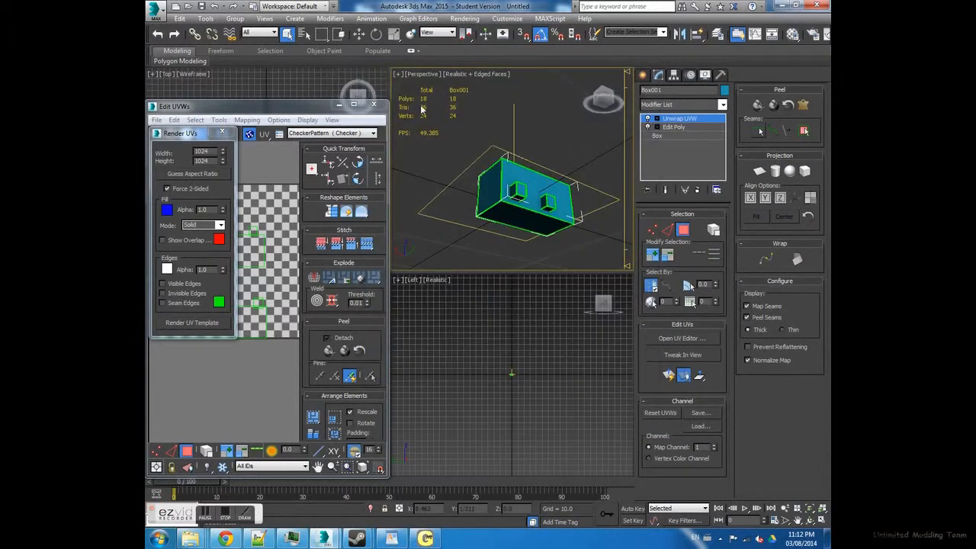
{"action": "left_click", "coordinate": [382, 106]}
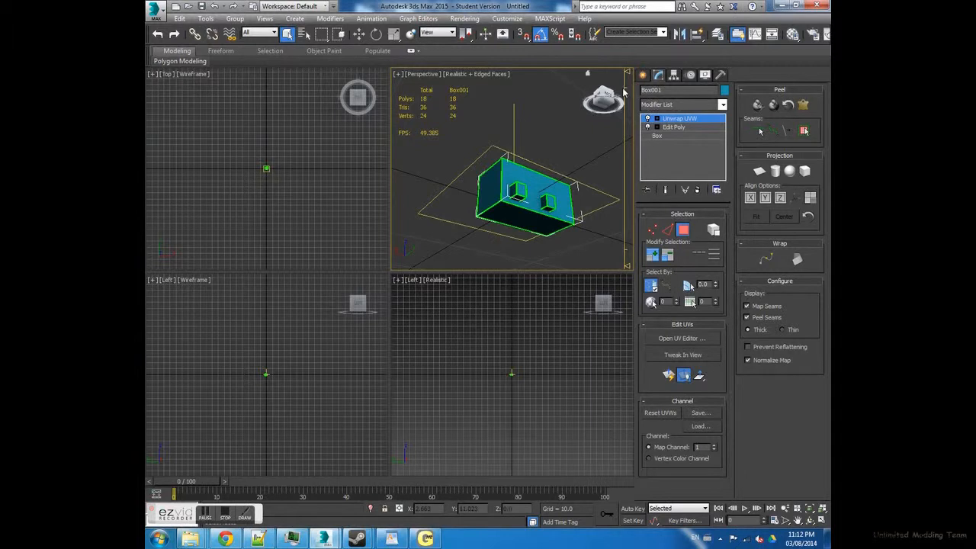
{"action": "right_click", "coordinate": [683, 119]}
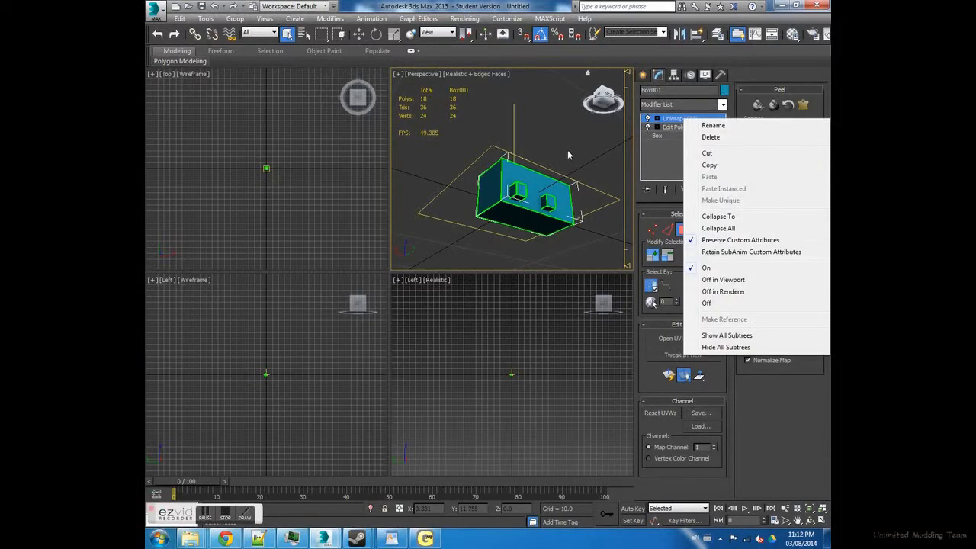
{"action": "left_click", "coordinate": [580, 177]}
{"action": "middle_click_drag", "start_coordinate": [579, 177], "coordinate": [543, 186], "text": "alt"}
{"action": "scroll", "coordinate": [600, 128], "scroll_direction": "up", "scroll_amount": 5}
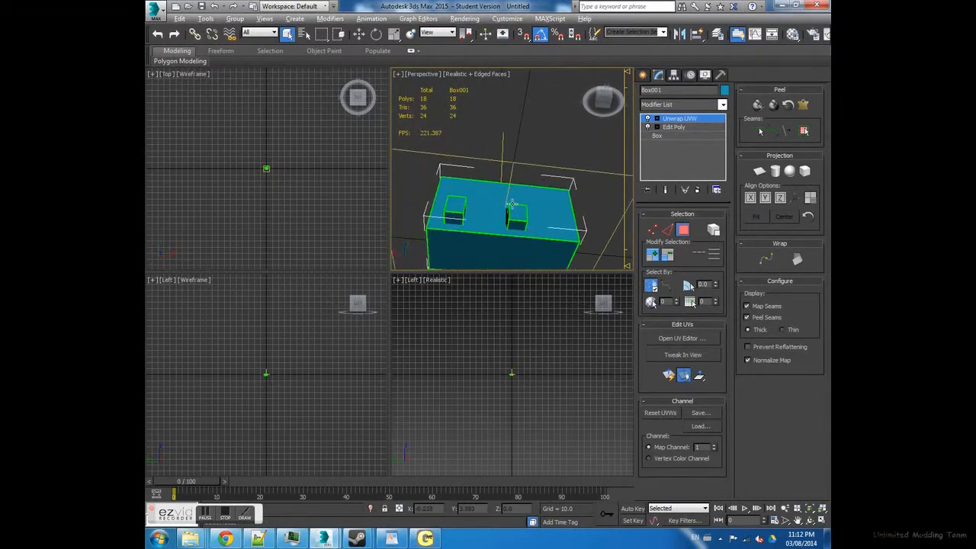
- Apply Reset XForm to the selected box and open its pivot and transform reset options
{"action": "left_click", "coordinate": [720, 74]}
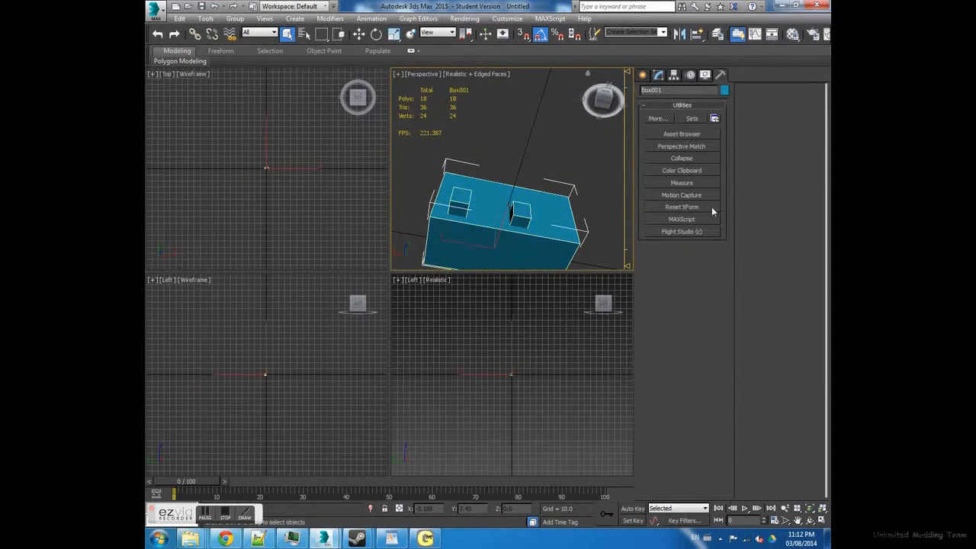
{"action": "left_click", "coordinate": [681, 207]}
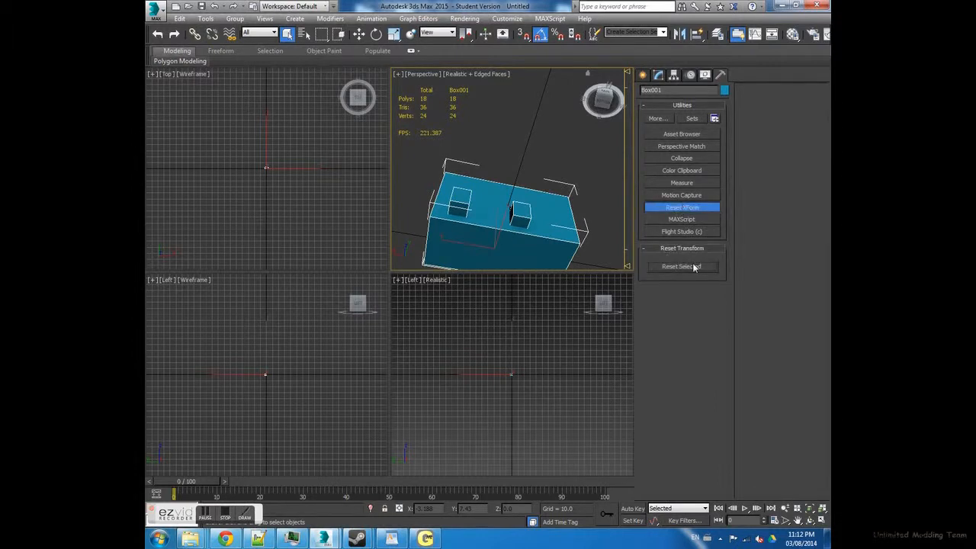
{"action": "left_click", "coordinate": [682, 208]}
{"action": "left_click", "coordinate": [675, 75]}
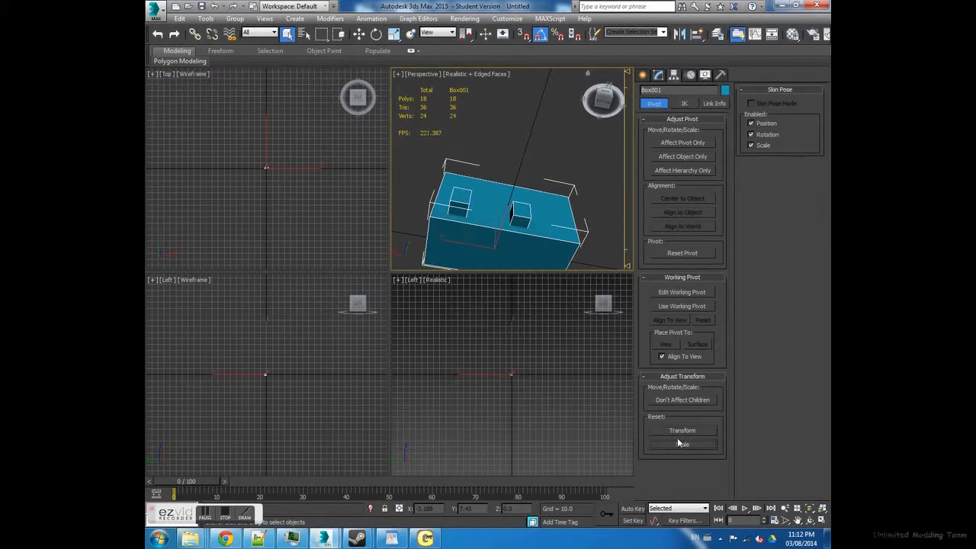
- Collapse the box's entire modifier stack down to a single Editable Poly
{"action": "left_click", "coordinate": [658, 75]}
{"action": "right_click", "coordinate": [664, 119]}
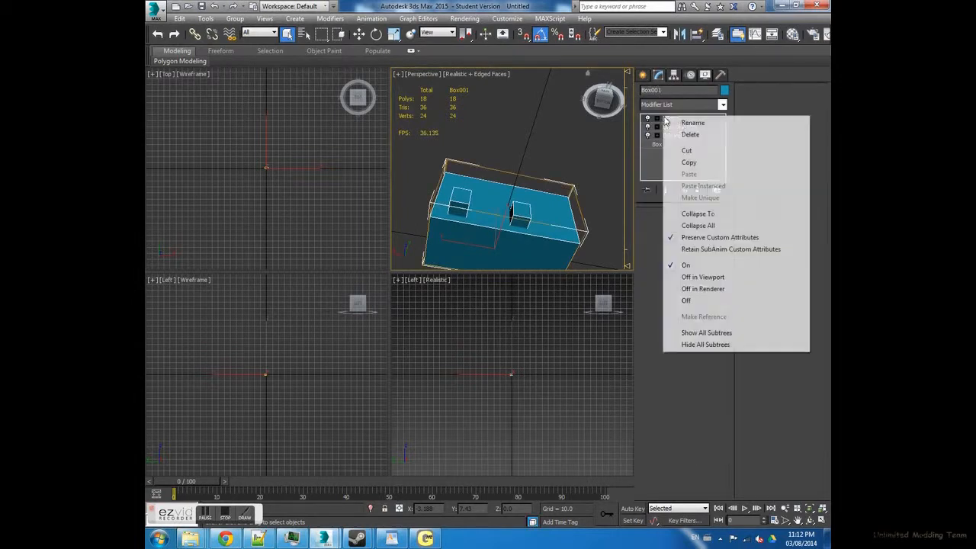
{"action": "left_click", "coordinate": [697, 215]}
- Clone the box as an independent copy named cdt and select the copy in the Perspective view
{"action": "middle_click_drag", "start_coordinate": [504, 157], "coordinate": [519, 162], "text": "alt"}
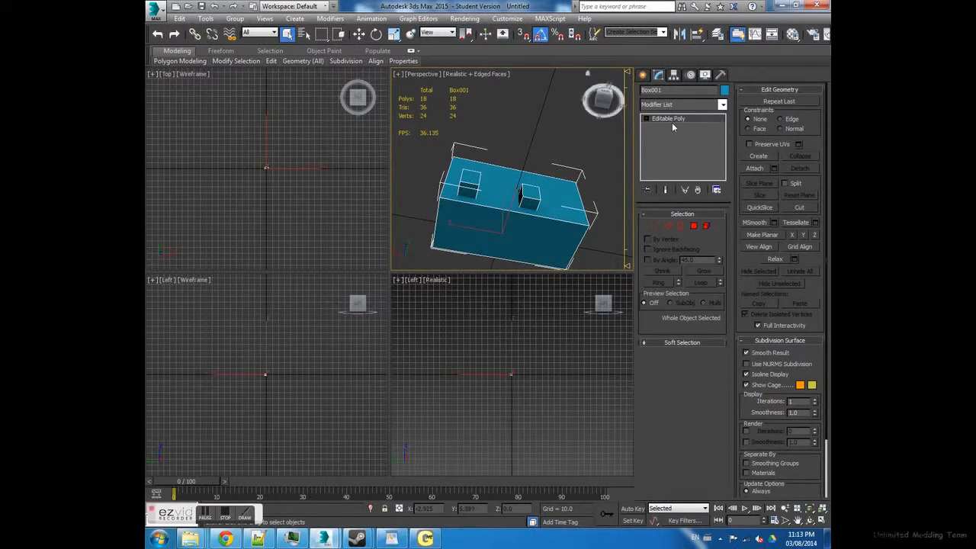
{"action": "scroll", "coordinate": [624, 135], "scroll_direction": "up", "scroll_amount": 3}
{"action": "middle_click_drag", "start_coordinate": [463, 204], "coordinate": [502, 158]}
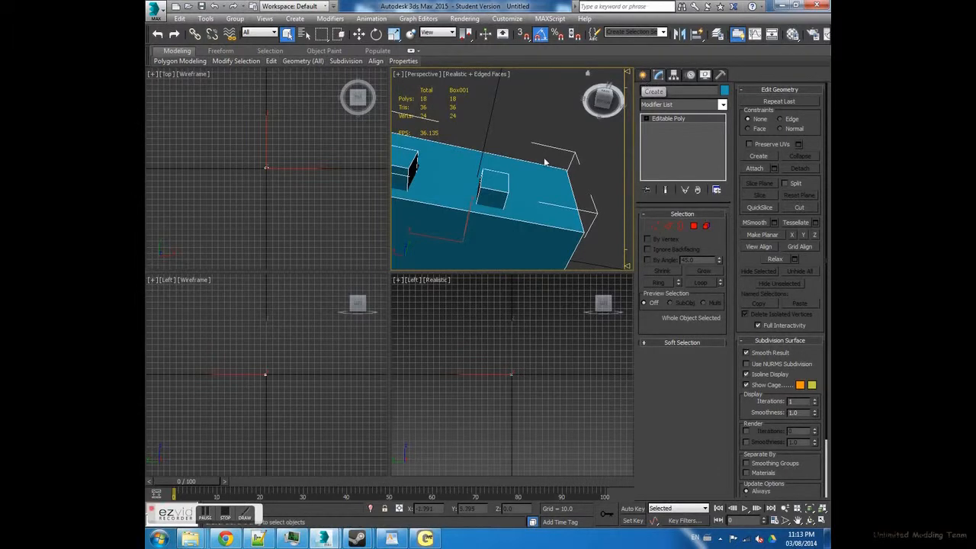
{"action": "right_click", "coordinate": [527, 207]}
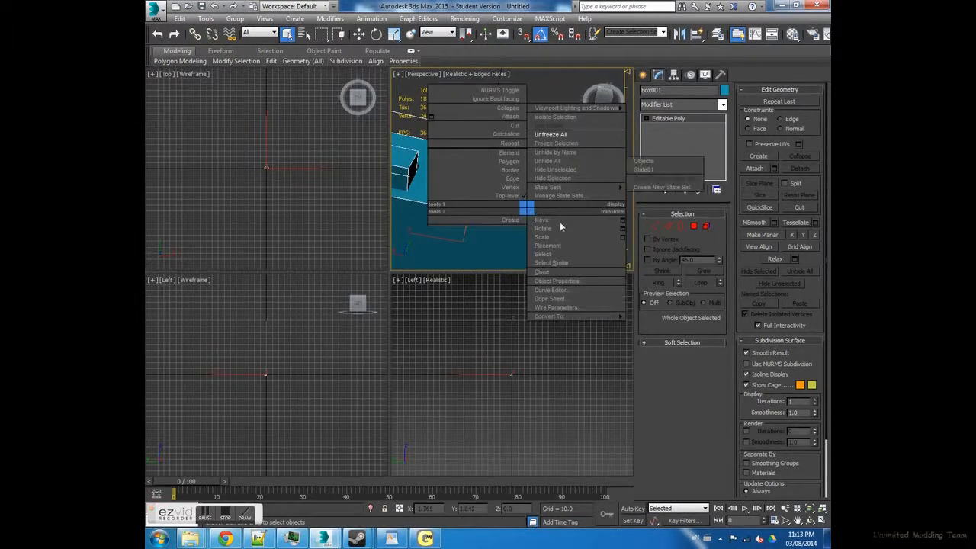
{"action": "left_click", "coordinate": [543, 272]}
{"action": "left_click", "coordinate": [450, 242]}
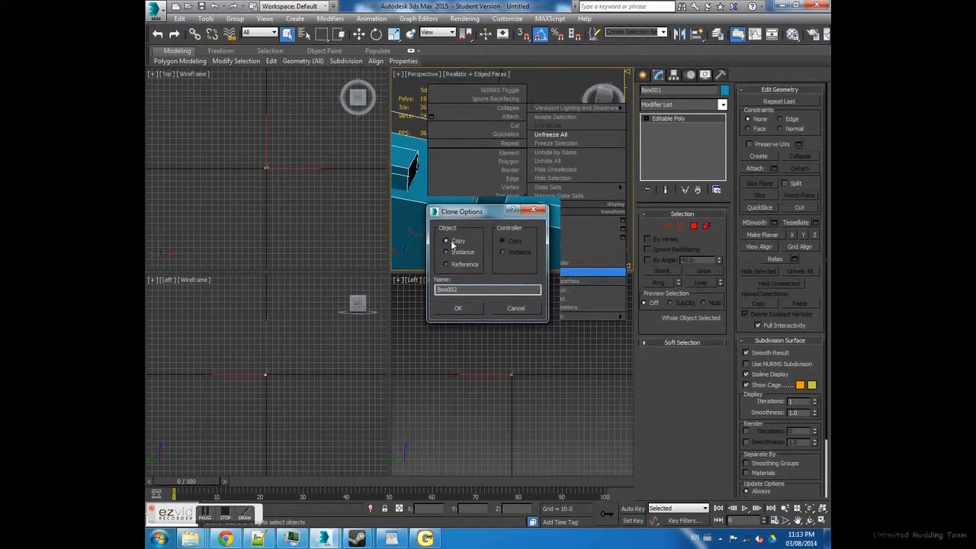
{"action": "left_click_drag", "start_coordinate": [466, 289], "coordinate": [394, 289]}
{"action": "type", "text": "B"}
{"action": "left_click", "coordinate": [458, 308]}
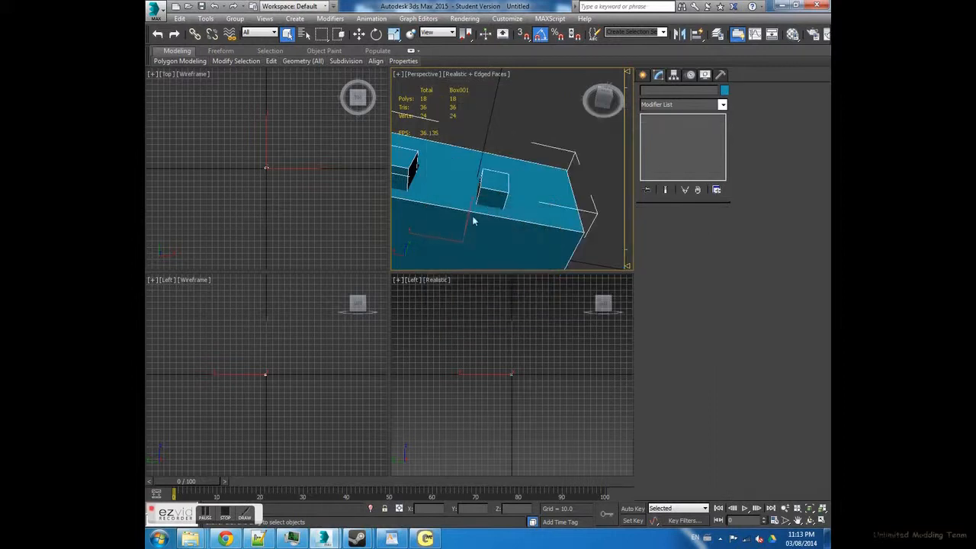
{"action": "scroll", "coordinate": [497, 198], "scroll_direction": "down", "scroll_amount": 3}
{"action": "left_click", "coordinate": [539, 160]}
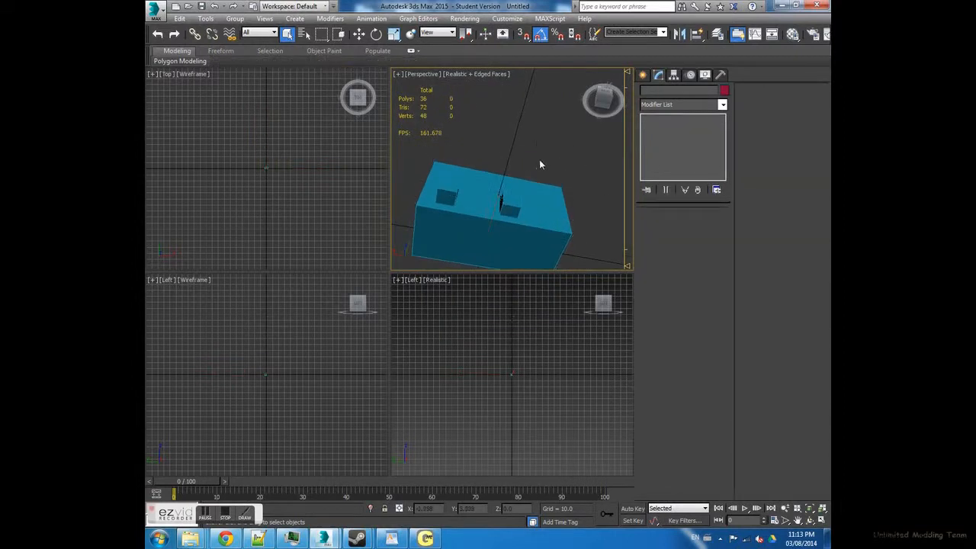
{"action": "left_click", "coordinate": [528, 202]}
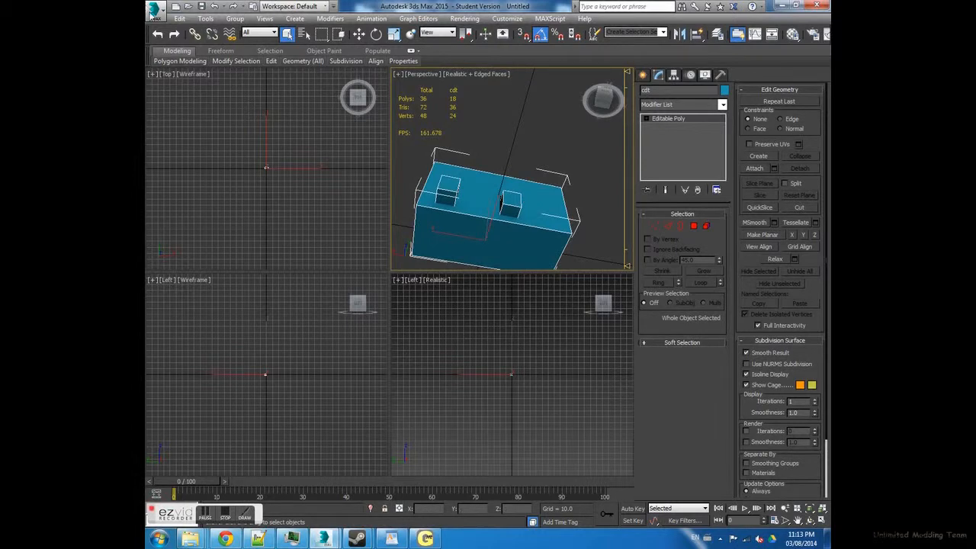
- Start exporting the scene and browse to the Desktop folder ST MODABLE - Copy > Media > meshes > trucks
{"action": "left_click", "coordinate": [154, 9]}
{"action": "left_click", "coordinate": [182, 175]}
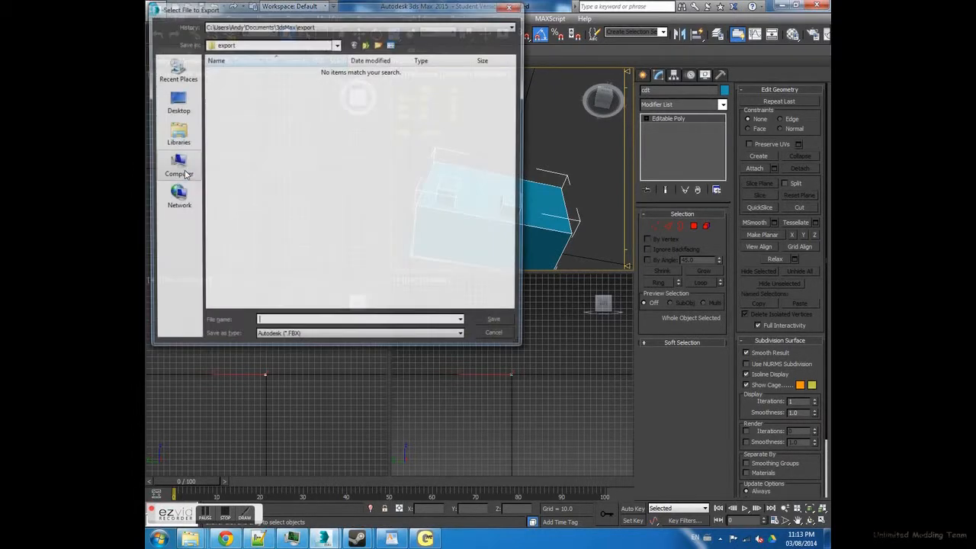
{"action": "left_click", "coordinate": [191, 112]}
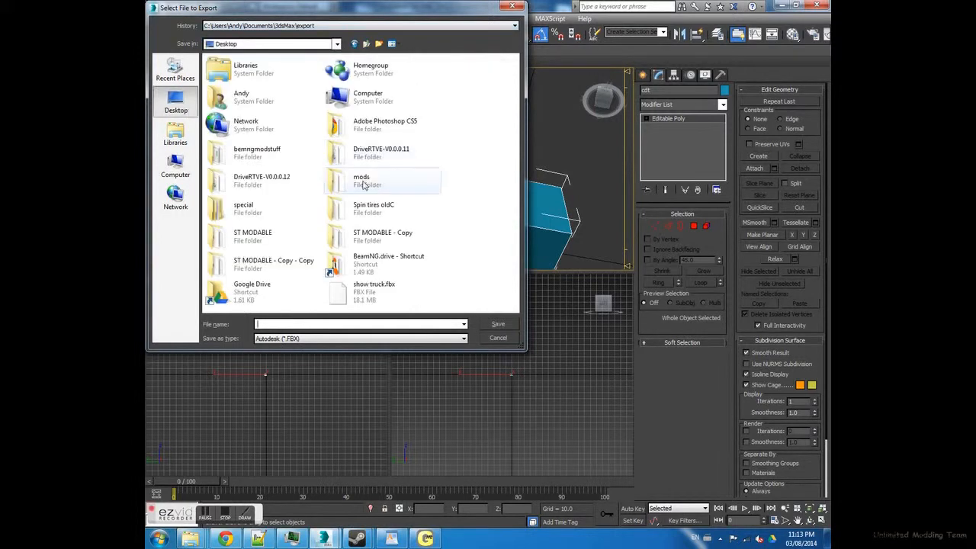
{"action": "double_click", "coordinate": [366, 234]}
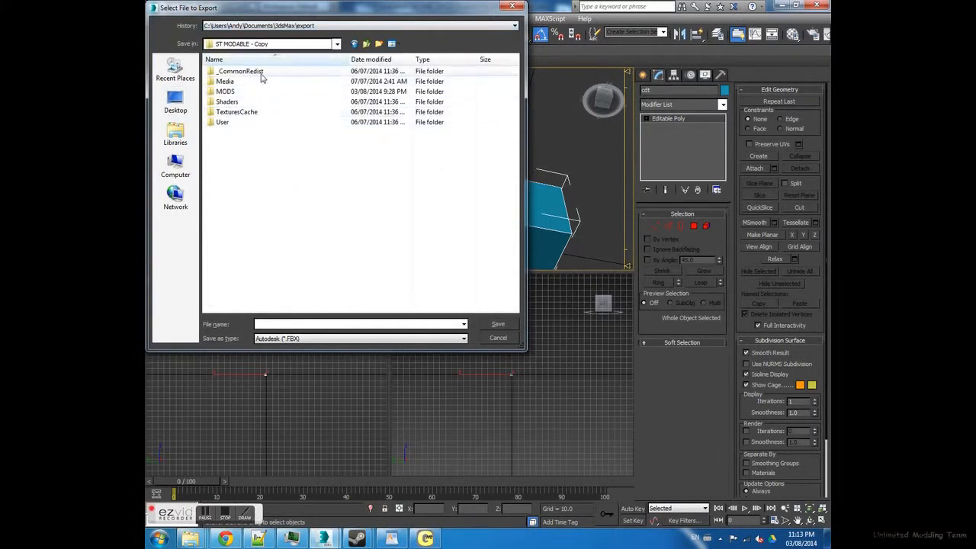
{"action": "double_click", "coordinate": [262, 81]}
{"action": "double_click", "coordinate": [255, 92]}
{"action": "left_click", "coordinate": [252, 144]}
{"action": "double_click", "coordinate": [251, 144]}
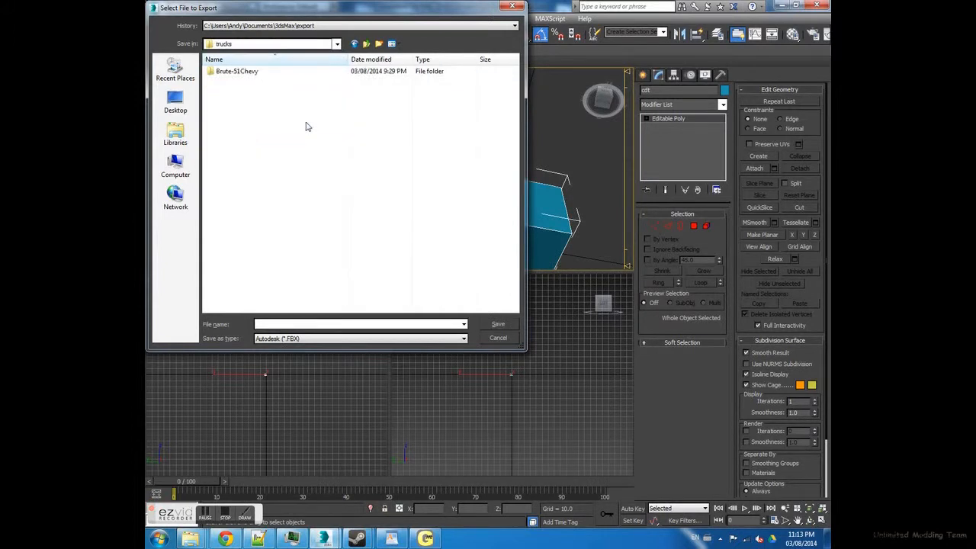
- Set the export format to X-FILE (*.X), name the file box and save it in the trucks folder
{"action": "left_click", "coordinate": [325, 339]}
{"action": "left_click", "coordinate": [292, 472]}
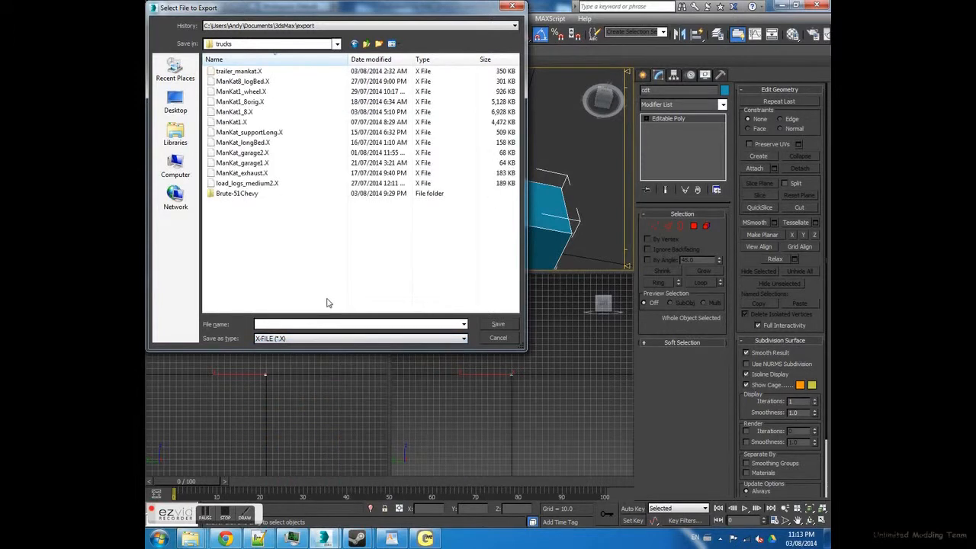
{"action": "left_click", "coordinate": [304, 325]}
{"action": "type", "text": "box"}
{"action": "left_click", "coordinate": [500, 325]}
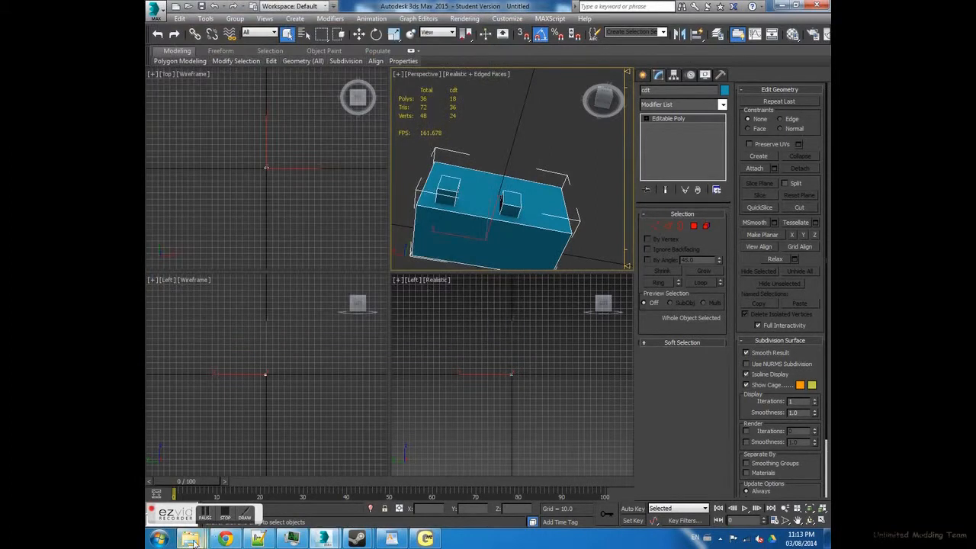
- Export the scene as an X file with the XPorter options left at their defaults
{"action": "mouse_move", "coordinate": [190, 539]}
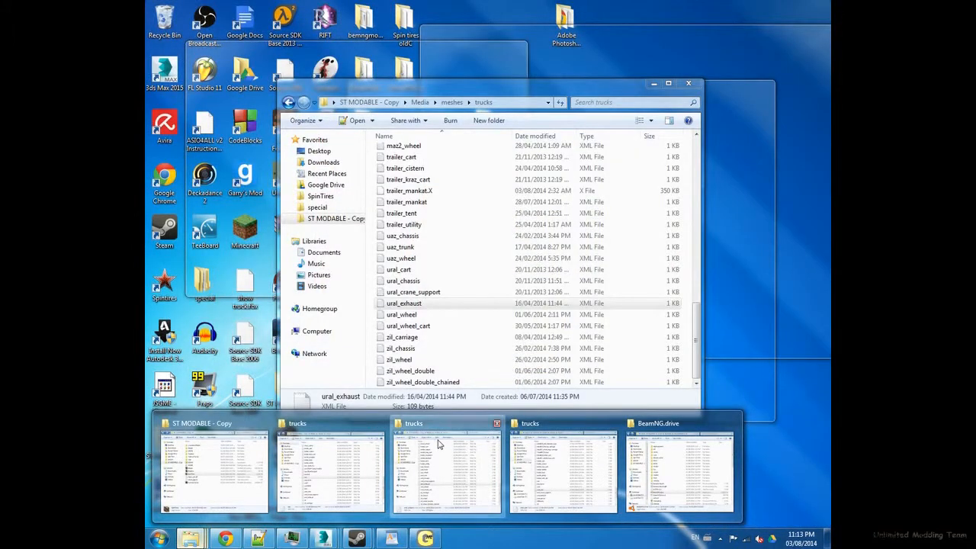
{"action": "left_click", "coordinate": [438, 445]}
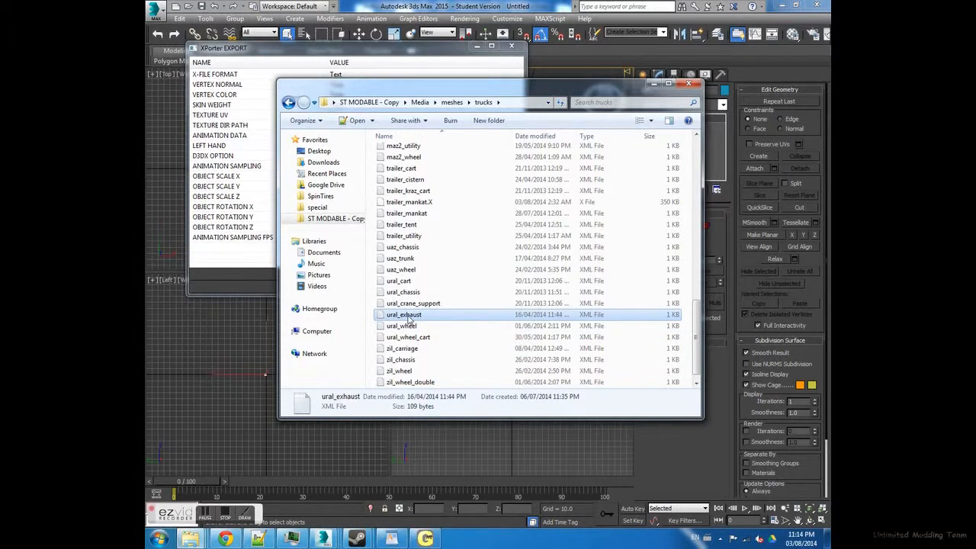
{"action": "left_click", "coordinate": [254, 265]}
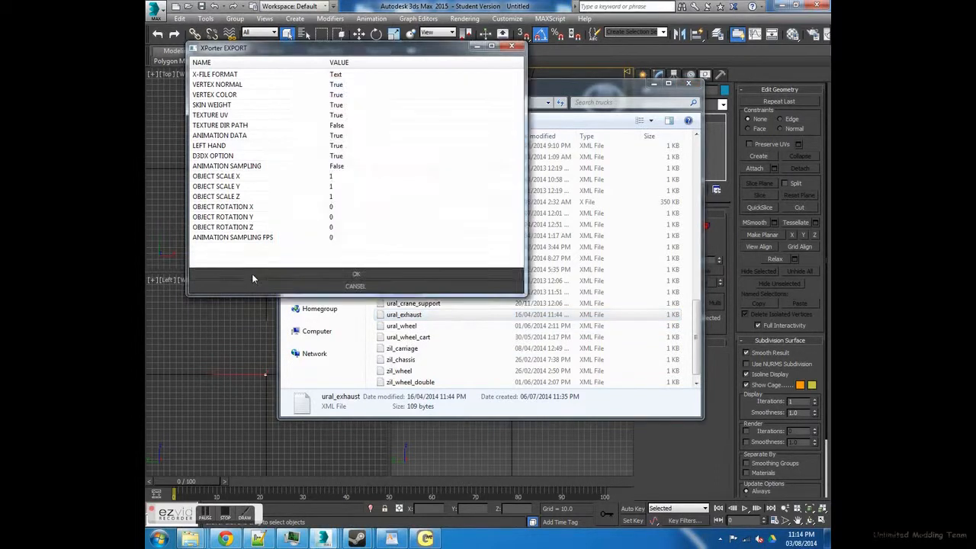
{"action": "left_click", "coordinate": [252, 275]}
- Switch to the meshes > trucks folder and open the uaz_chassis XML file in Notepad++ for editing
{"action": "mouse_move", "coordinate": [191, 538]}
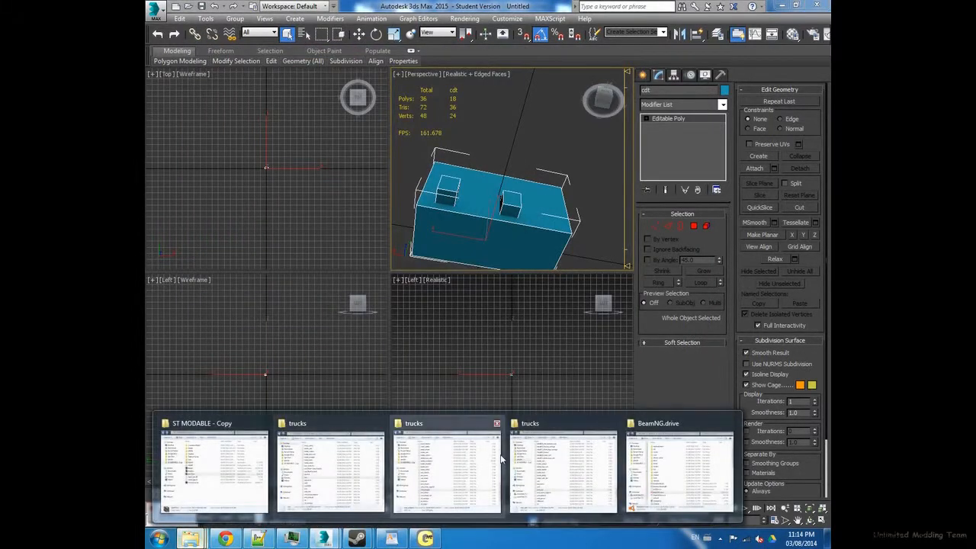
{"action": "left_click", "coordinate": [453, 456]}
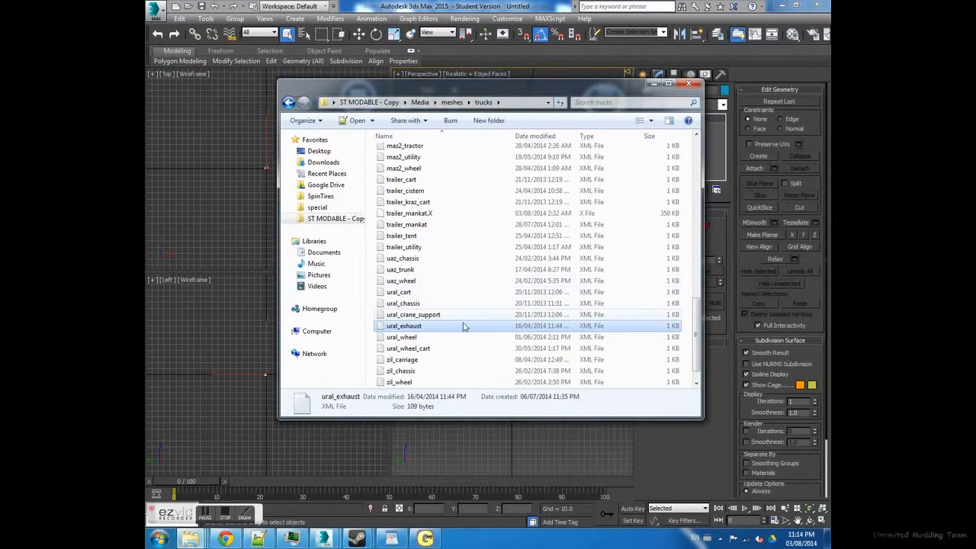
{"action": "right_click", "coordinate": [417, 330]}
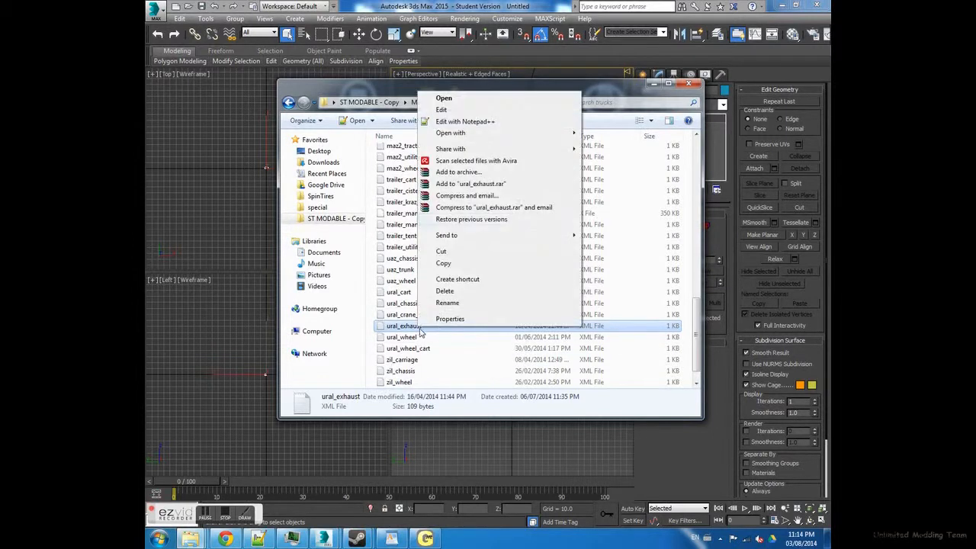
{"action": "right_click", "coordinate": [422, 366]}
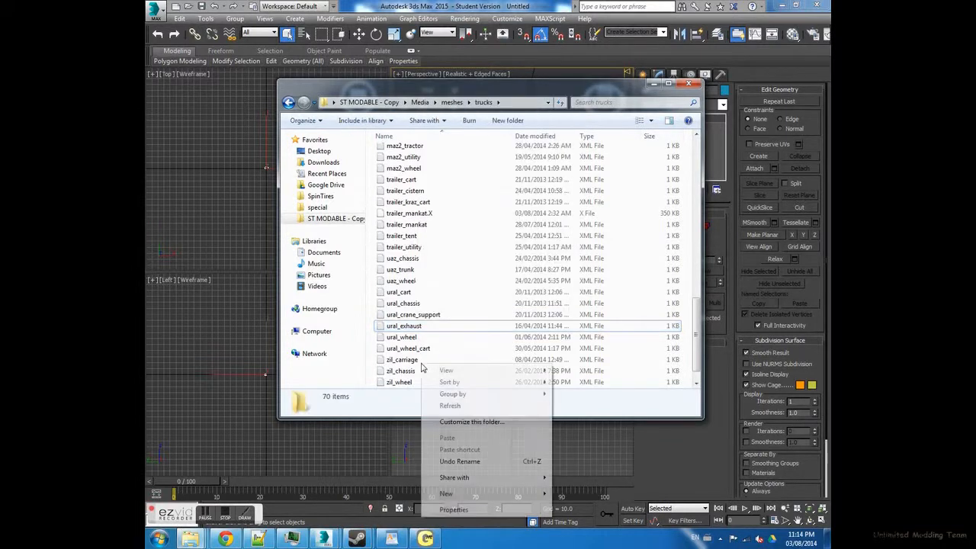
{"action": "left_click", "coordinate": [406, 283]}
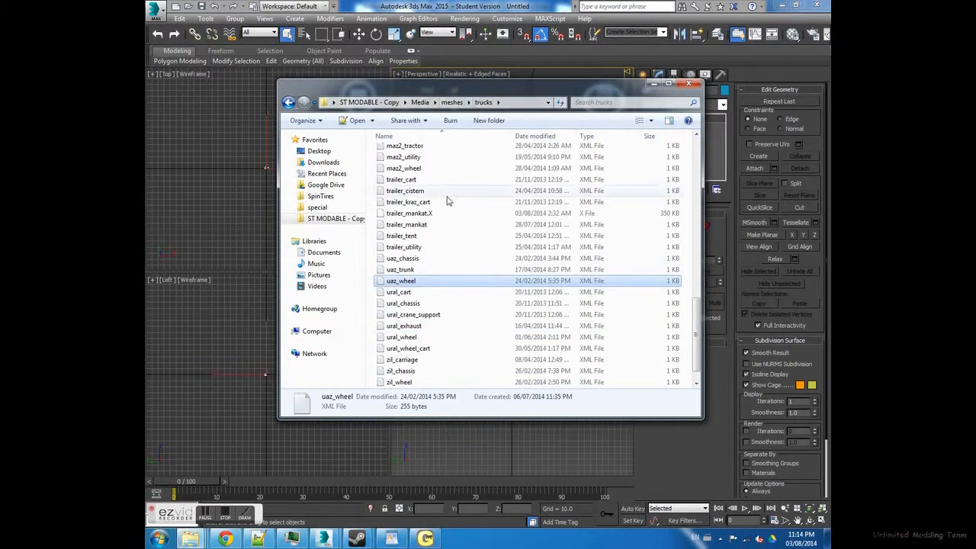
{"action": "left_click", "coordinate": [408, 260]}
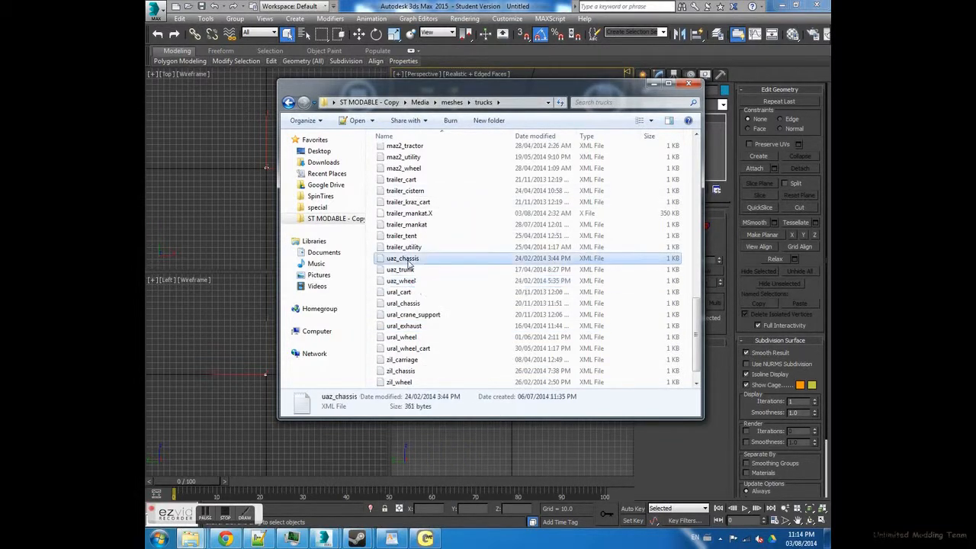
{"action": "right_click", "coordinate": [408, 262]}
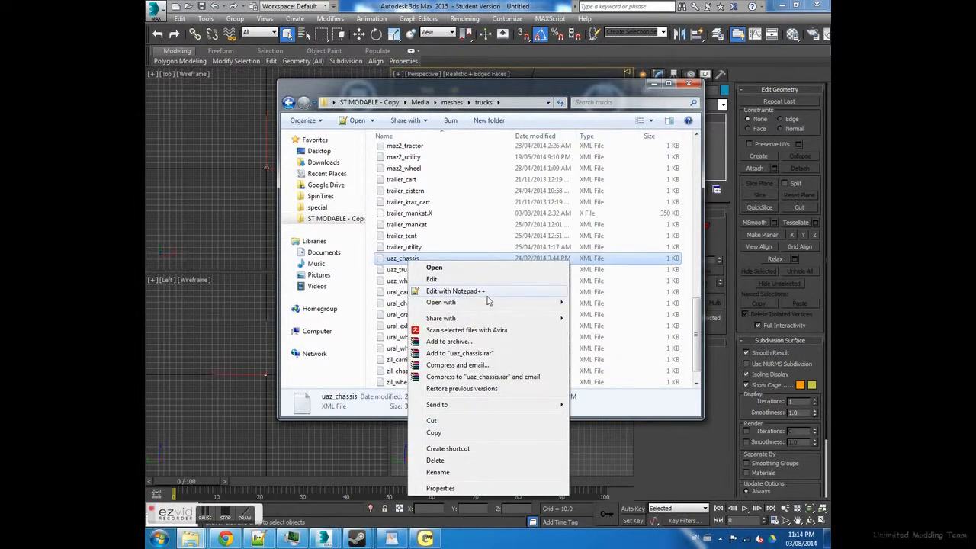
{"action": "left_click", "coordinate": [393, 257]}
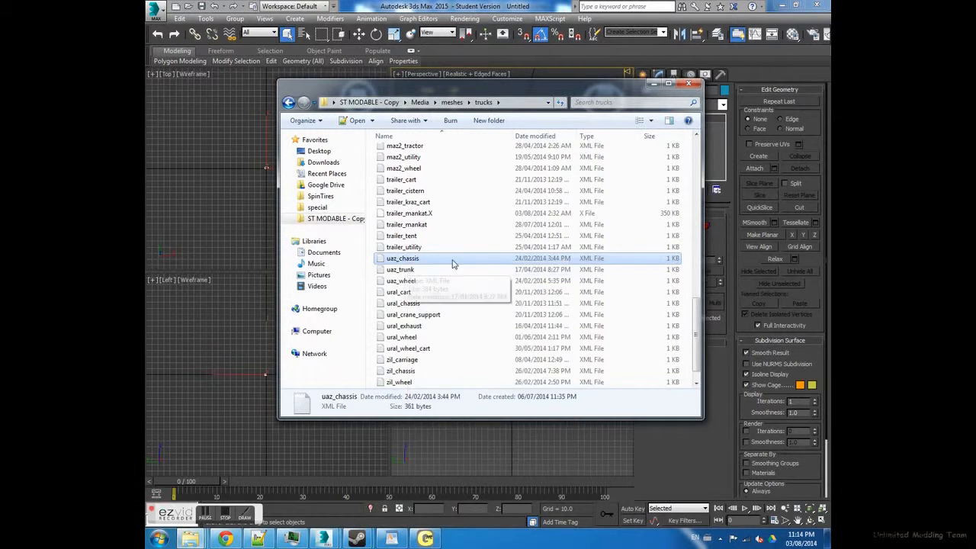
{"action": "left_click", "coordinate": [410, 268]}
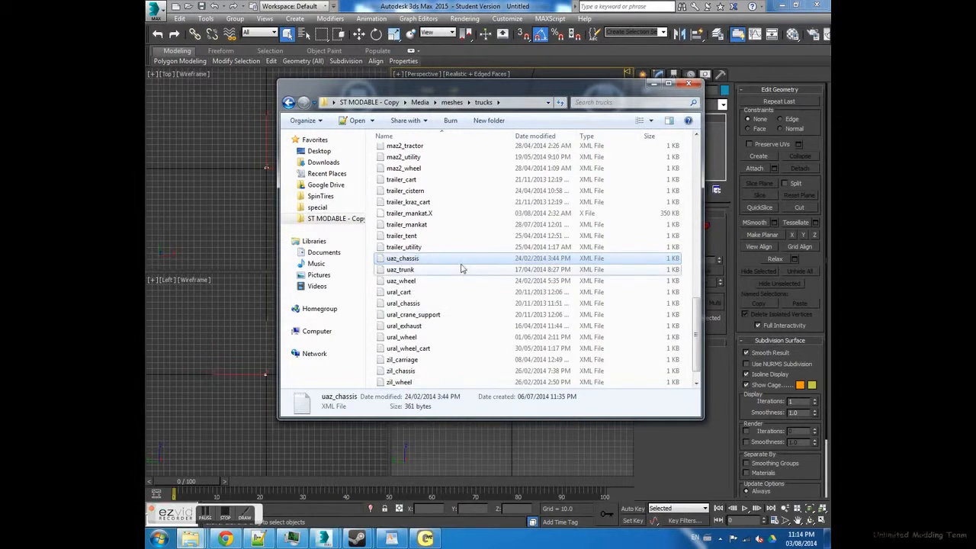
{"action": "left_click", "coordinate": [435, 260]}
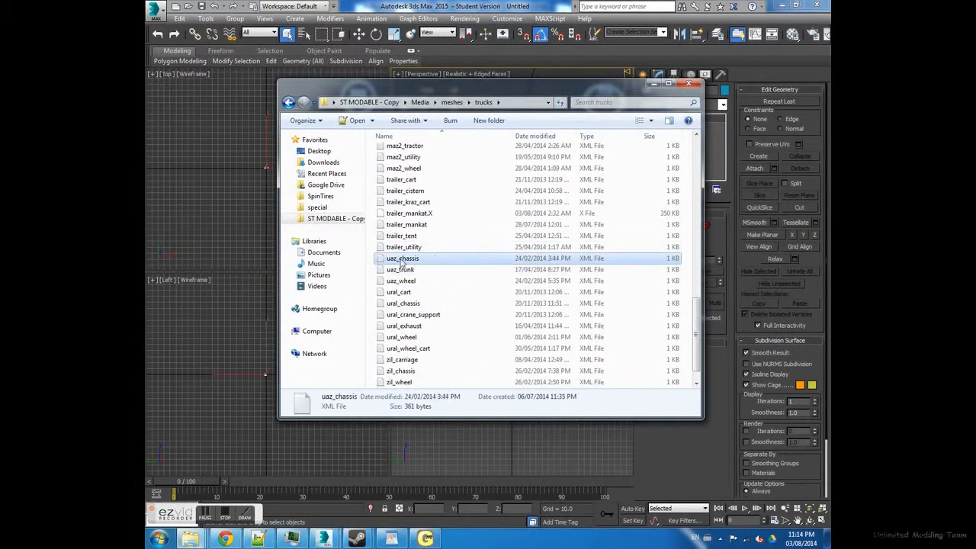
{"action": "right_click", "coordinate": [435, 260]}
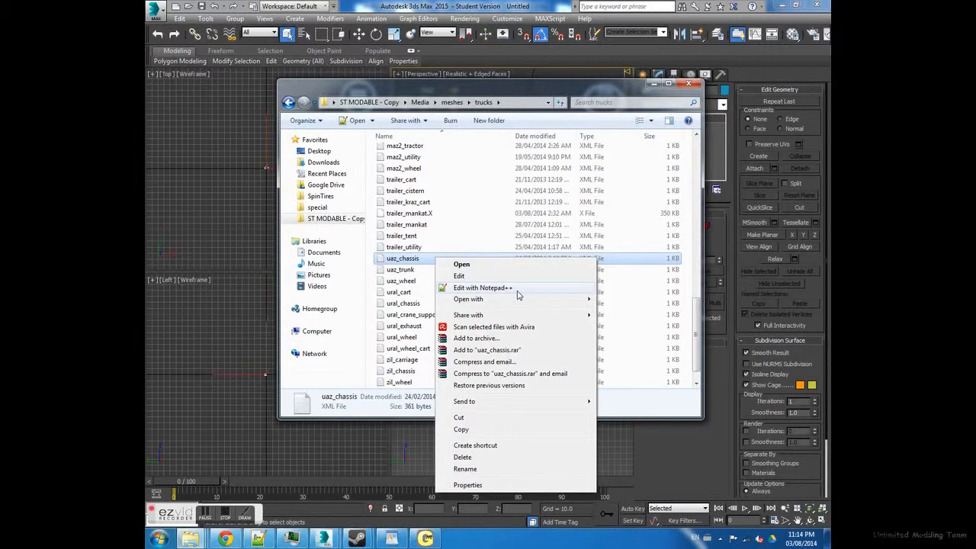
{"action": "left_click", "coordinate": [518, 295]}
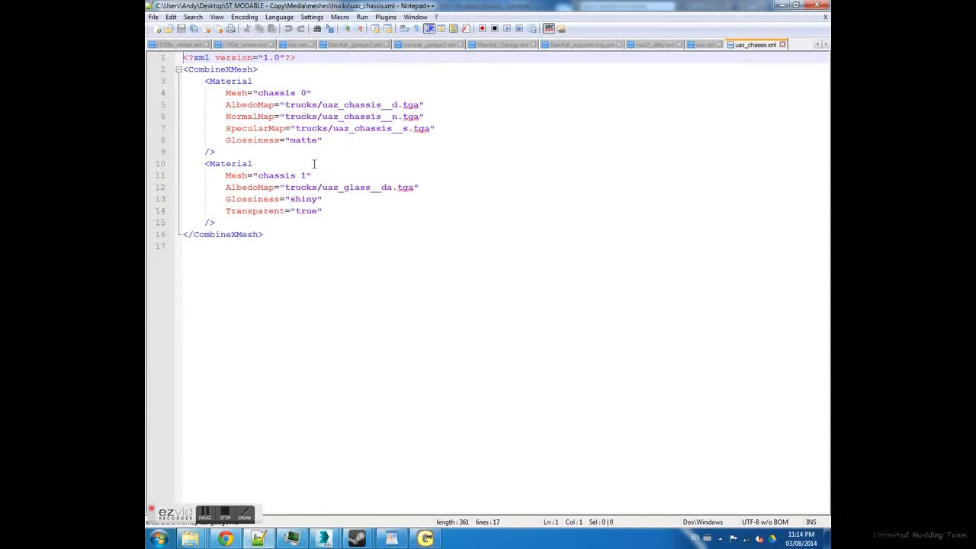
- Switch to the untitled 3ds Max scene, select the original box Box001 by name and copy its object name
{"action": "mouse_move", "coordinate": [323, 539]}
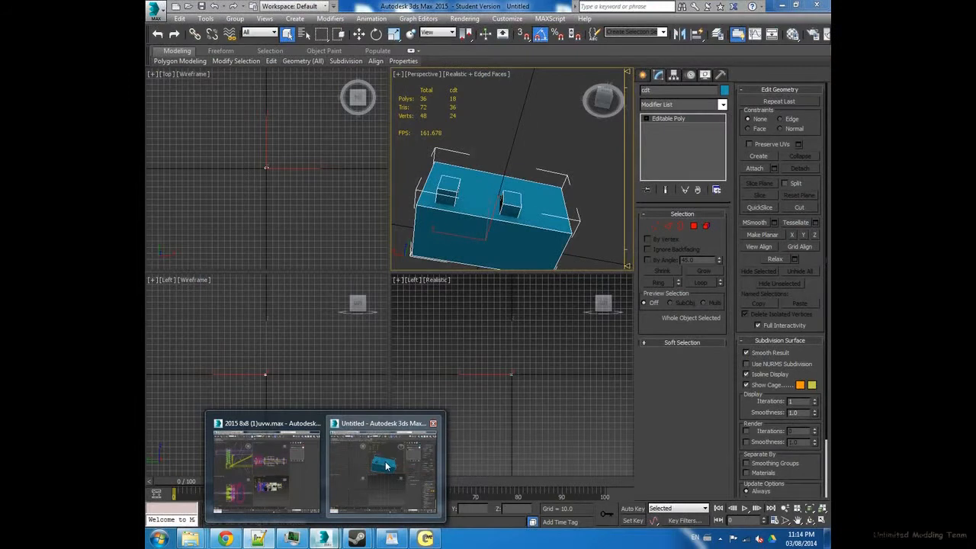
{"action": "left_click", "coordinate": [386, 465]}
{"action": "left_click", "coordinate": [508, 133]}
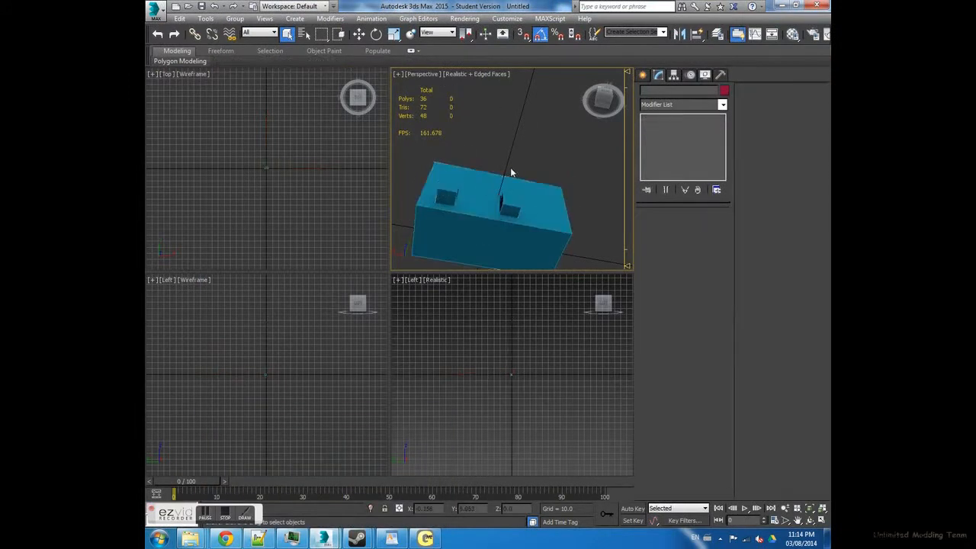
{"action": "left_click", "coordinate": [511, 179]}
{"action": "left_click", "coordinate": [520, 146]}
{"action": "left_click", "coordinate": [519, 182]}
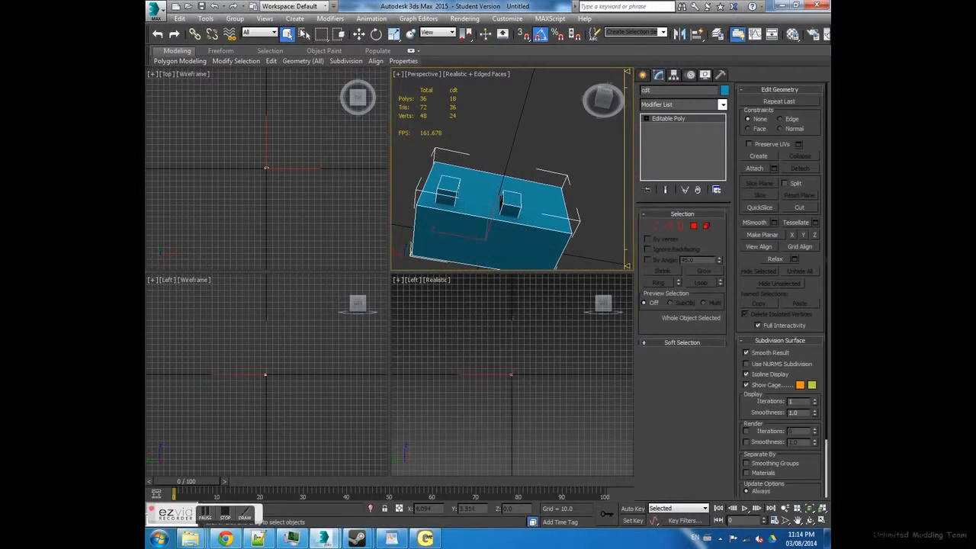
{"action": "left_click", "coordinate": [304, 34]}
{"action": "left_click", "coordinate": [222, 73]}
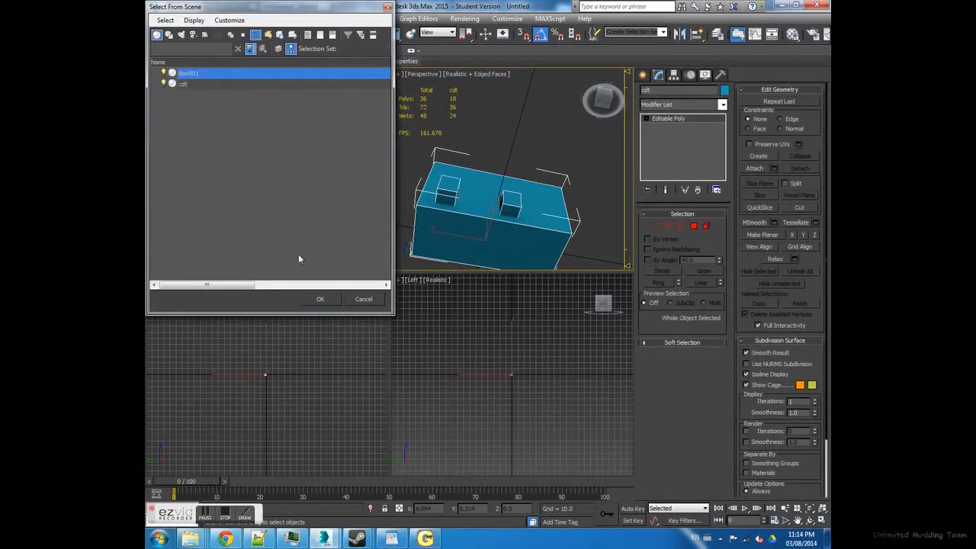
{"action": "left_click", "coordinate": [320, 299]}
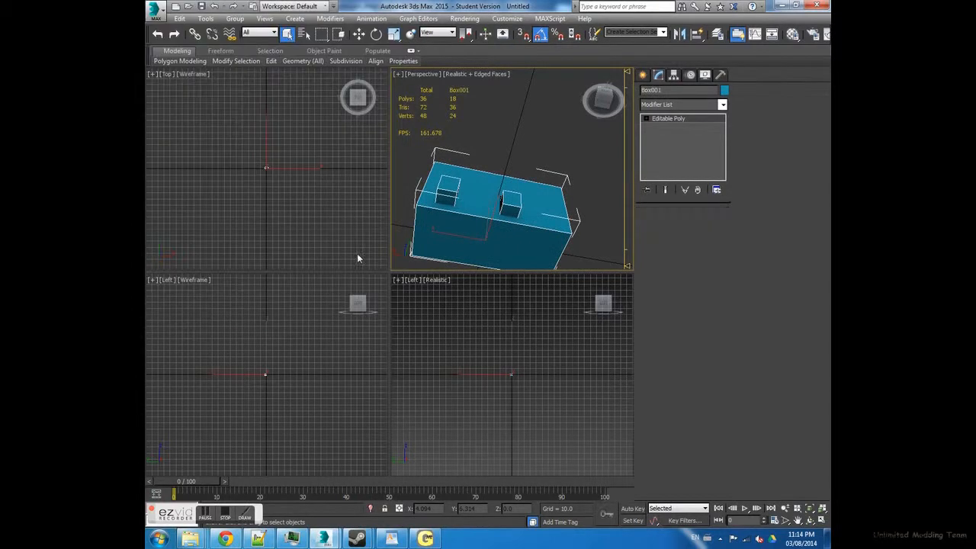
{"action": "left_click", "coordinate": [669, 90]}
{"action": "right_click", "coordinate": [656, 89]}
{"action": "left_click", "coordinate": [680, 128]}
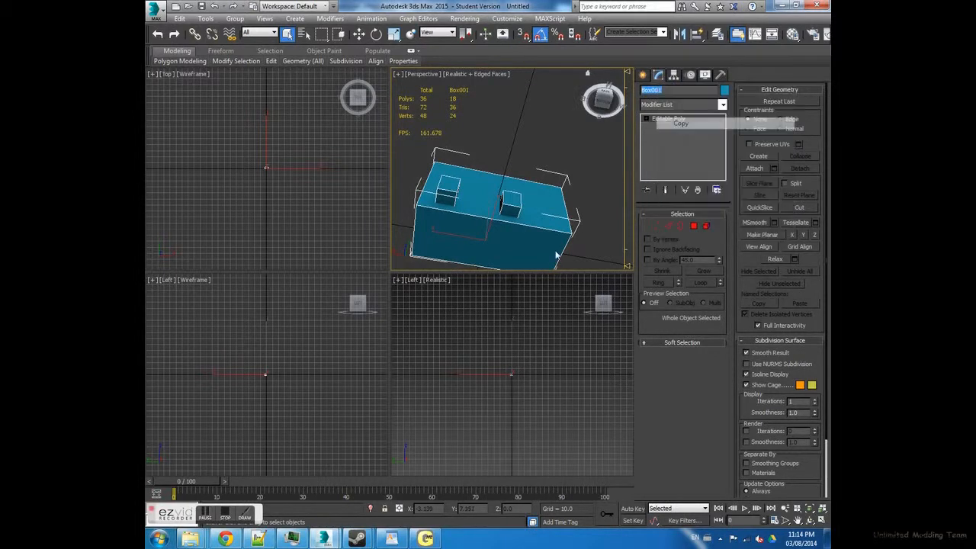
- In uaz_chassis.xml in Notepad++, replace the first Material's Mesh name "chassis 0" with the copied name Box001
{"action": "left_click", "coordinate": [259, 539]}
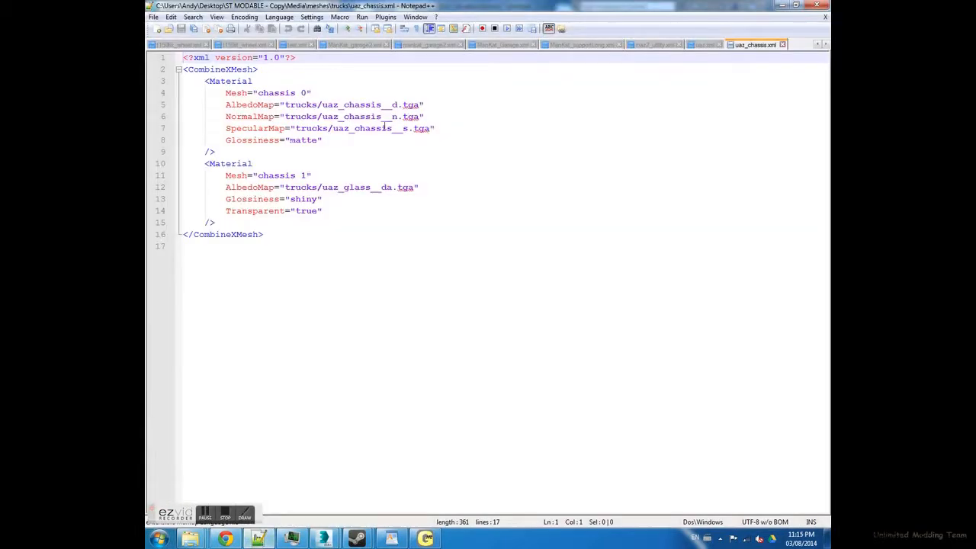
{"action": "double_click", "coordinate": [280, 93]}
{"action": "right_click", "coordinate": [279, 96]}
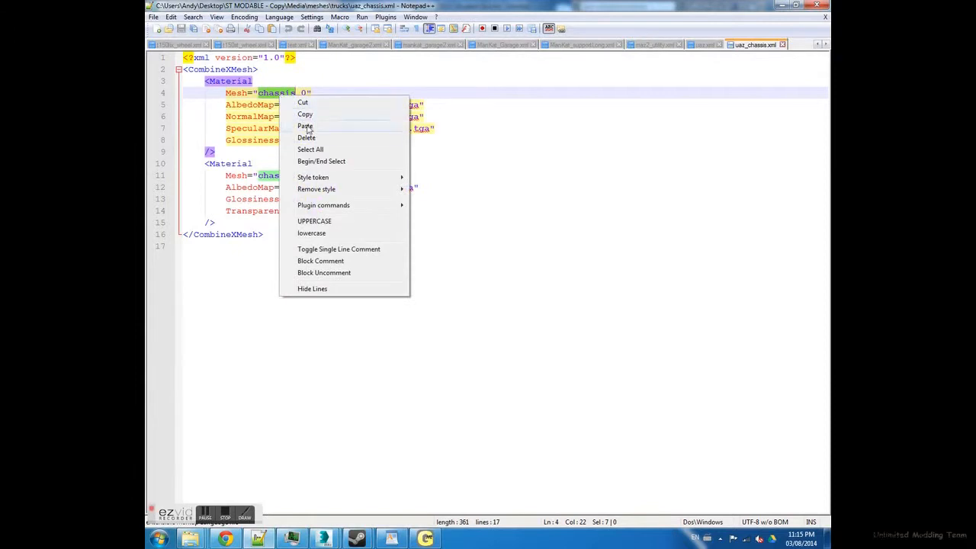
{"action": "left_click", "coordinate": [305, 126]}
{"action": "key", "text": "Right"}
{"action": "key", "text": "Right"}
{"action": "key", "text": "BackSpace"}
{"action": "key", "text": "BackSpace"}
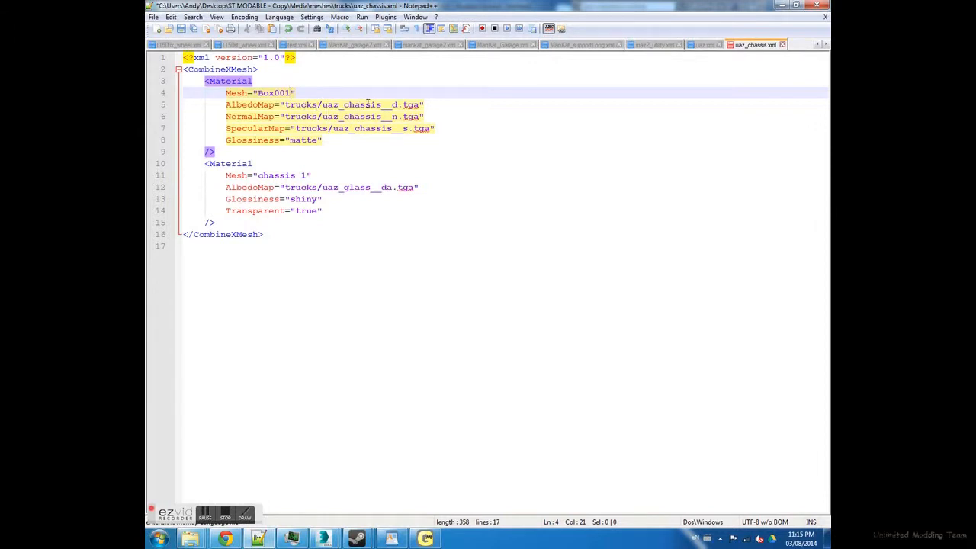
- Delete the first Material's NormalMap, SpecularMap and Glossiness lines, and clear the texture name between trucks/ and .tga in its AlbedoMap path
{"action": "left_click", "coordinate": [361, 105]}
{"action": "left_click_drag", "start_coordinate": [221, 118], "coordinate": [511, 140]}
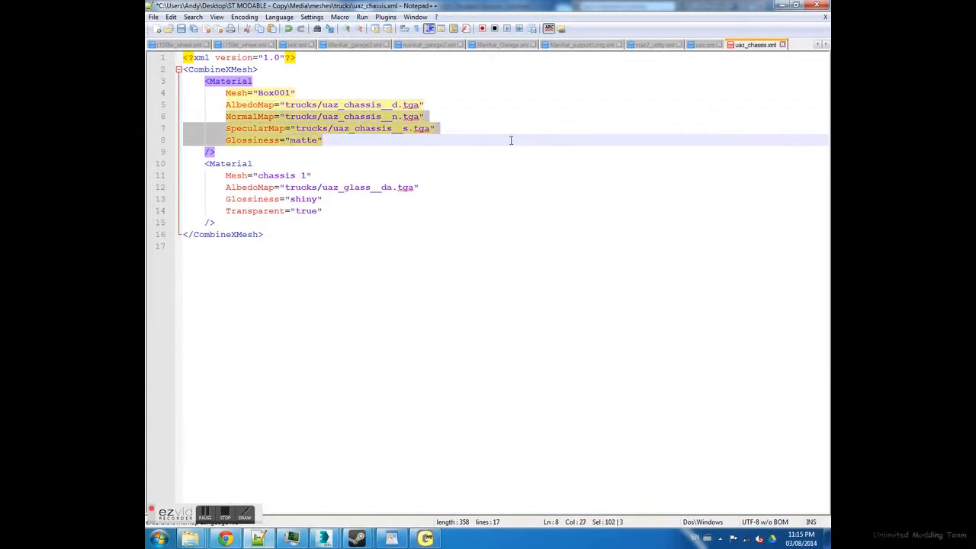
{"action": "key", "text": "Delete"}
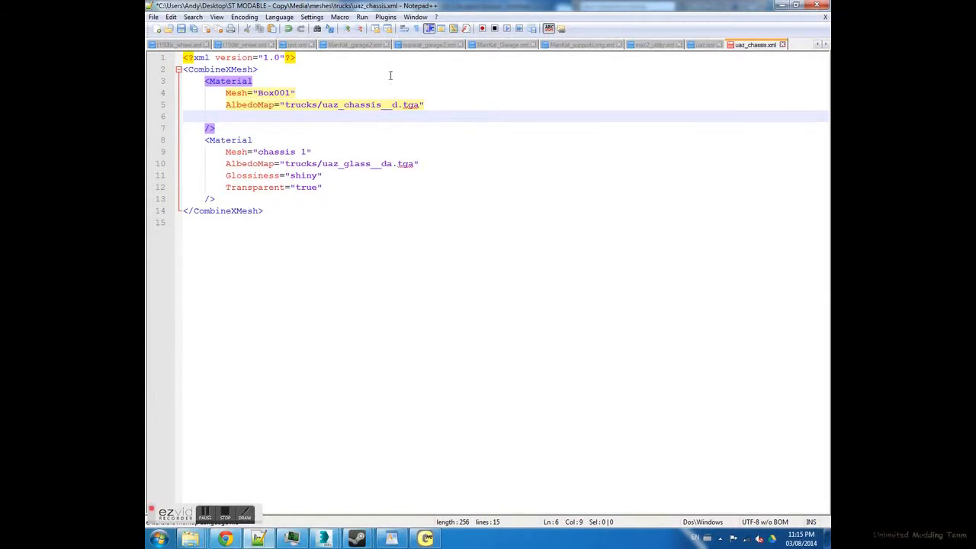
{"action": "double_click", "coordinate": [357, 105]}
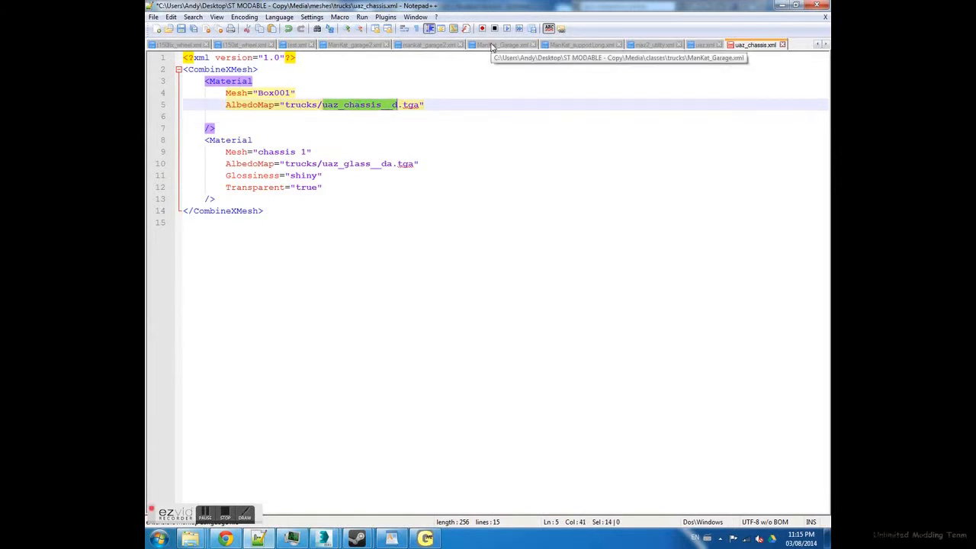
{"action": "key", "text": "Delete"}
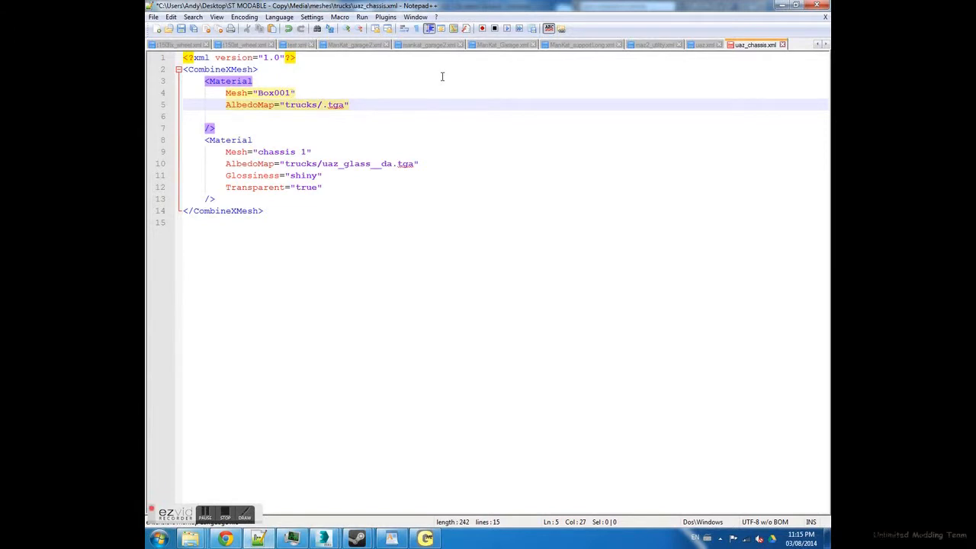
- Browse from the ST MODABLE - Copy folder to Media > textures > trucks to check the texture folder's name
{"action": "mouse_move", "coordinate": [190, 538]}
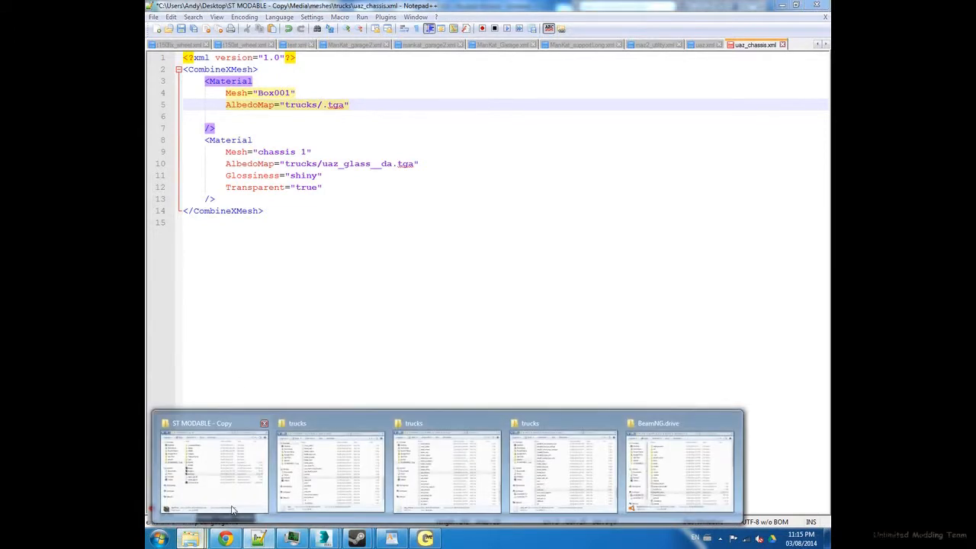
{"action": "left_click", "coordinate": [261, 449]}
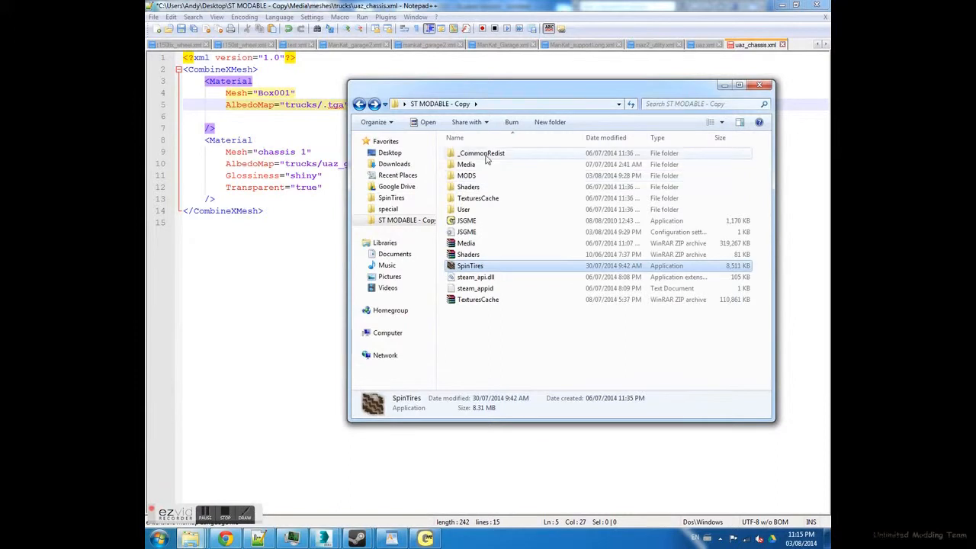
{"action": "left_click", "coordinate": [486, 164]}
{"action": "double_click", "coordinate": [486, 164]}
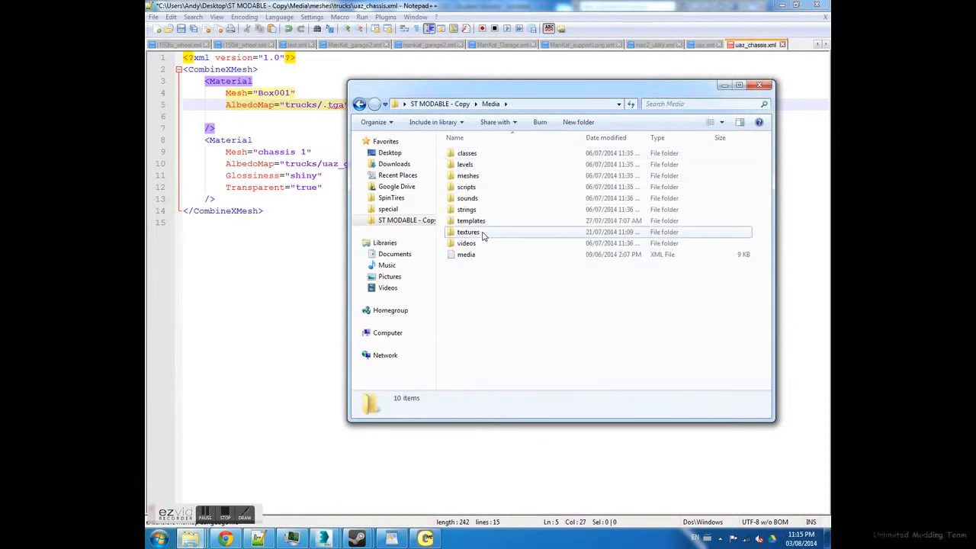
{"action": "double_click", "coordinate": [484, 232]}
{"action": "double_click", "coordinate": [479, 156]}
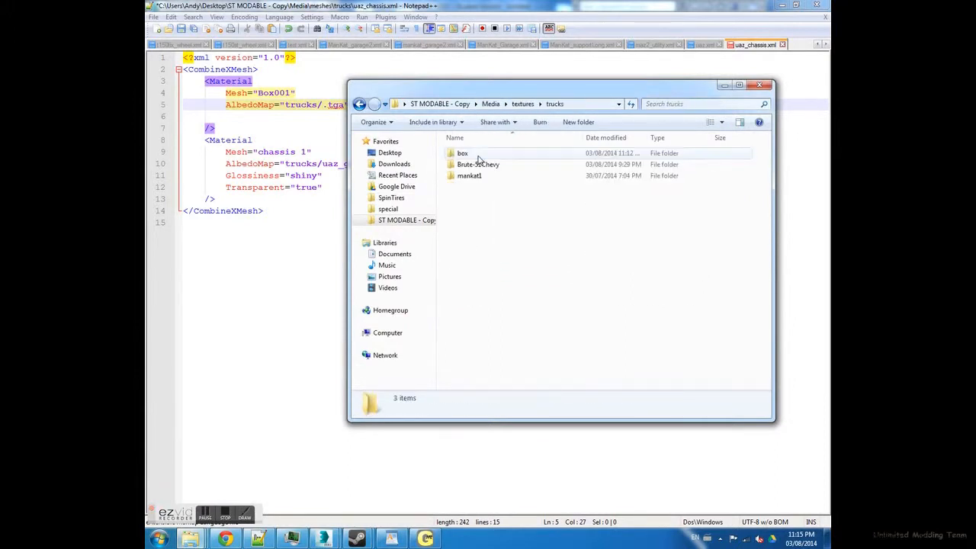
- Set the first Material's AlbedoMap path to trucks/box/box__da.tga
{"action": "left_click", "coordinate": [326, 104]}
{"action": "type", "text": "box/box"}
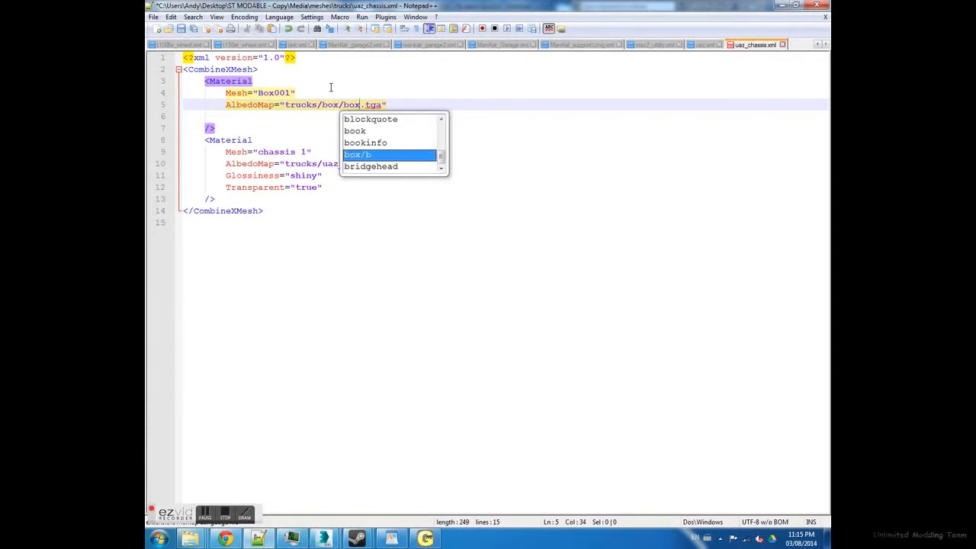
{"action": "type", "text": "__da"}
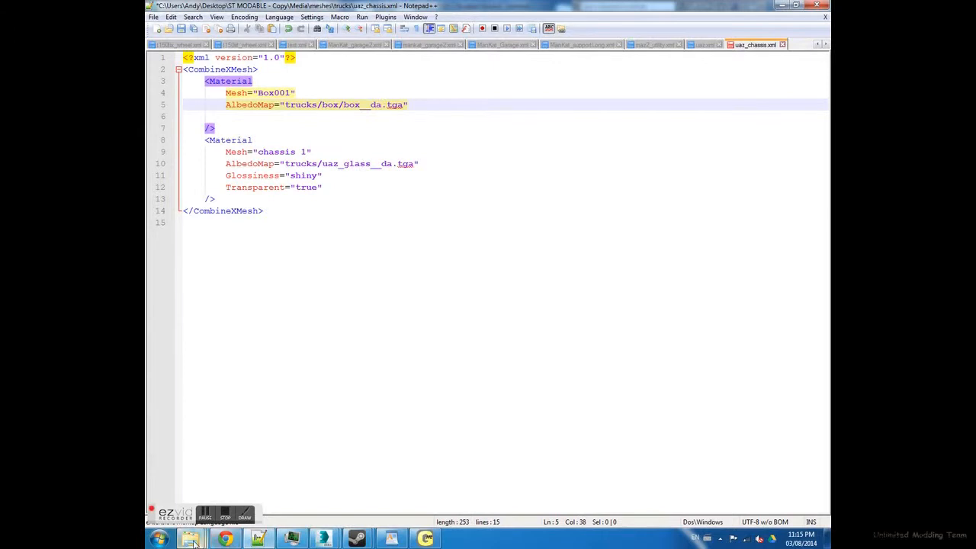
- Check the texture file's name in the textures/trucks/box folder and set the first Material's AlbedoMap path to trucks/box/box__d.tga
{"action": "mouse_move", "coordinate": [193, 542]}
{"action": "left_click", "coordinate": [218, 464]}
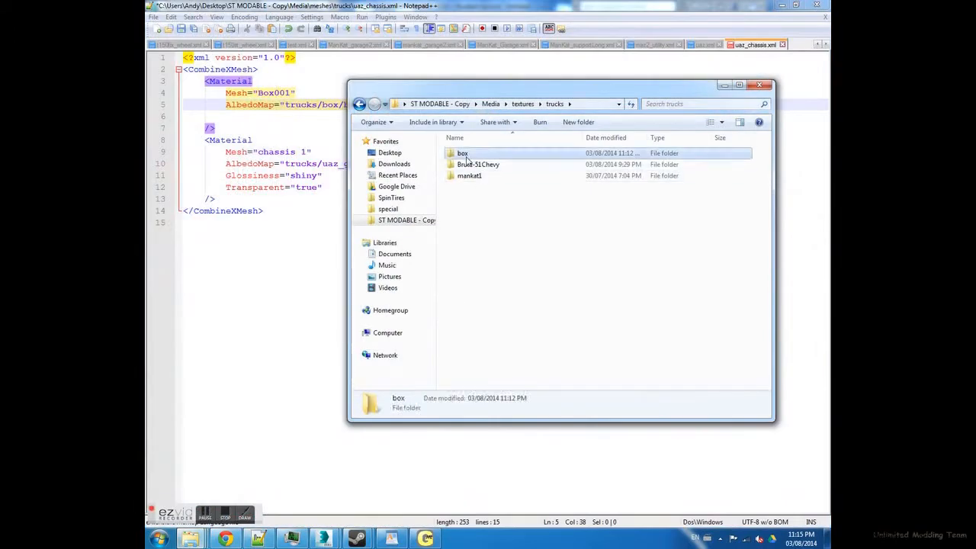
{"action": "double_click", "coordinate": [465, 154]}
{"action": "left_click_drag", "start_coordinate": [496, 98], "coordinate": [455, 141]}
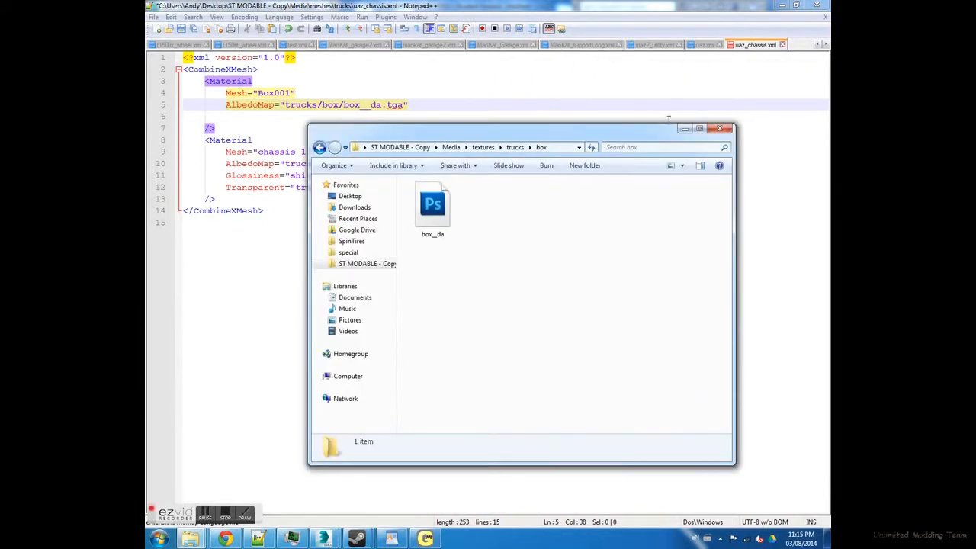
{"action": "left_click", "coordinate": [383, 104]}
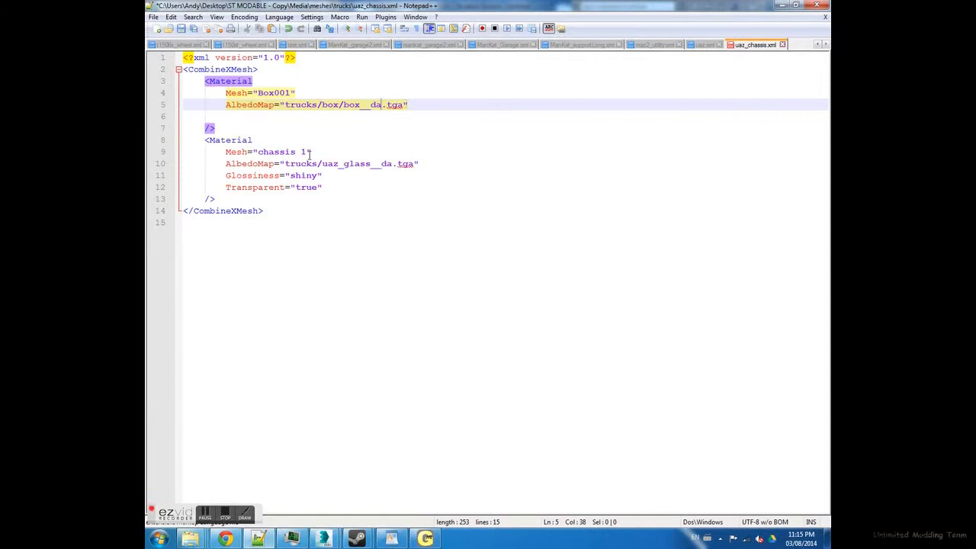
{"action": "key", "text": "BackSpace"}
- Rename the texture file in the textures/trucks/box folder to box__d
{"action": "mouse_move", "coordinate": [190, 538]}
{"action": "left_click", "coordinate": [201, 457]}
{"action": "right_click", "coordinate": [431, 209]}
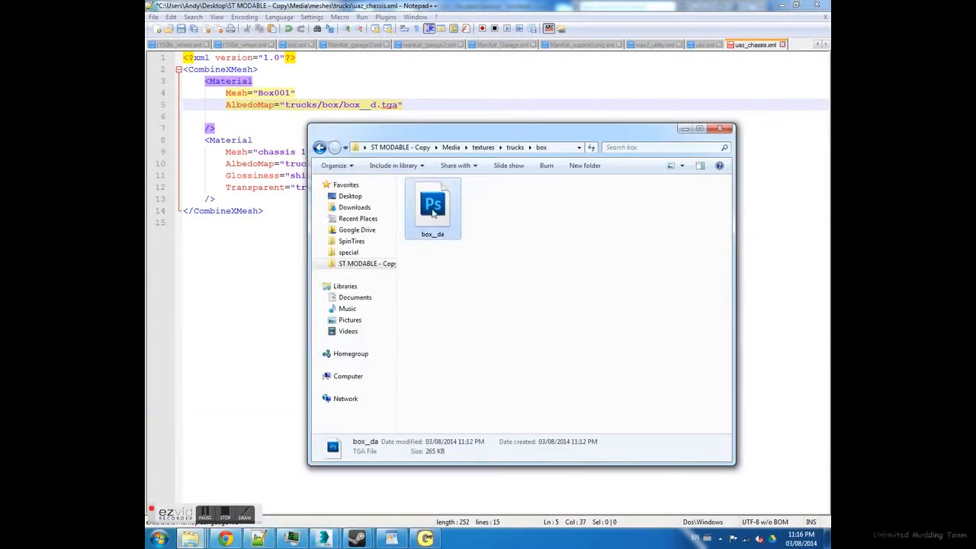
{"action": "left_click", "coordinate": [492, 406]}
{"action": "type", "text": "box_d"}
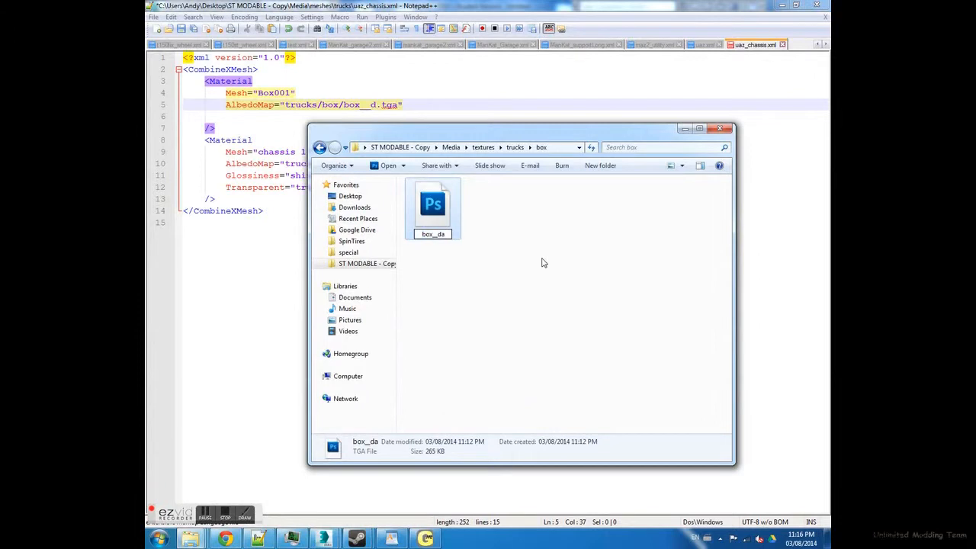
{"action": "key", "text": "Return"}
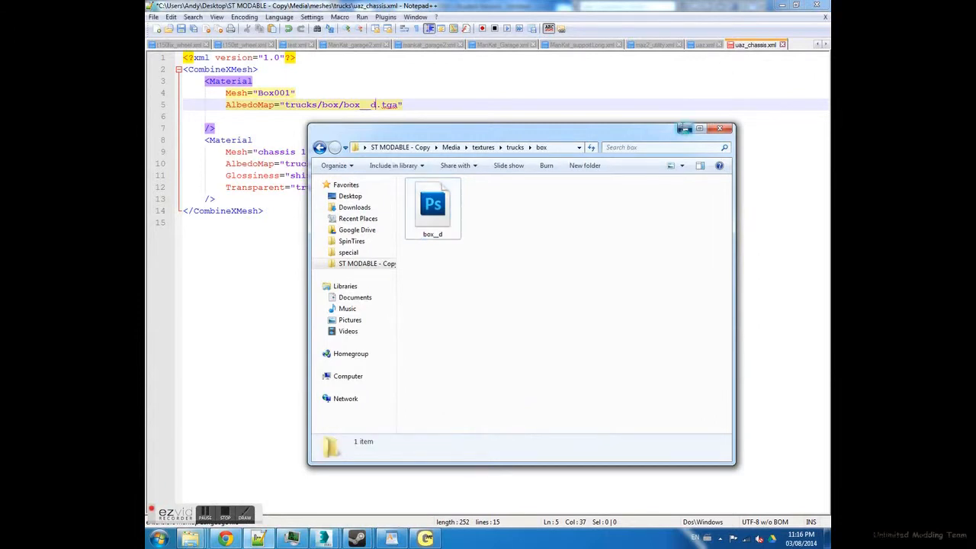
- Back in uaz_chassis.xml in Notepad++, examine the second Material's mesh name, glass texture path and Transparent setting
{"action": "left_click", "coordinate": [258, 539]}
{"action": "left_click", "coordinate": [247, 163]}
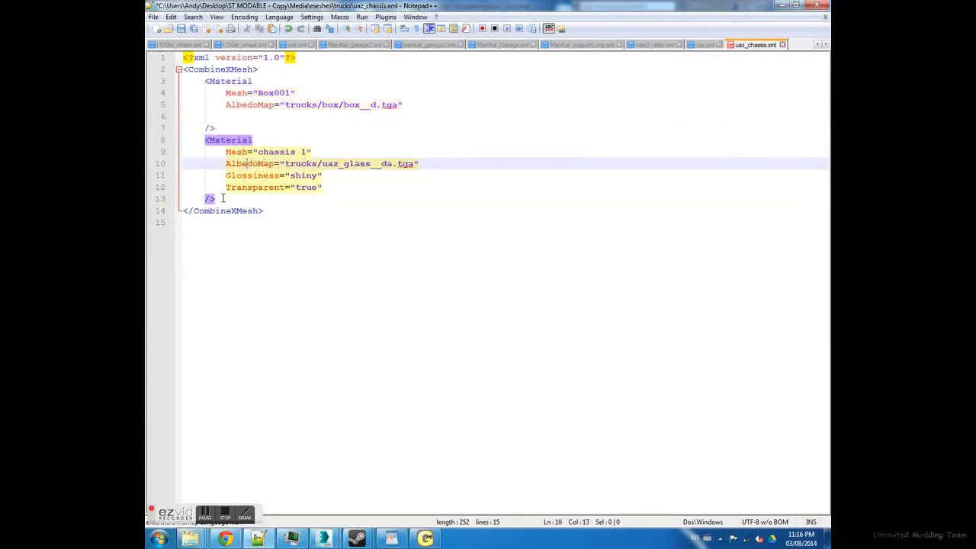
{"action": "left_click_drag", "start_coordinate": [216, 199], "coordinate": [175, 135]}
{"action": "left_click", "coordinate": [325, 206]}
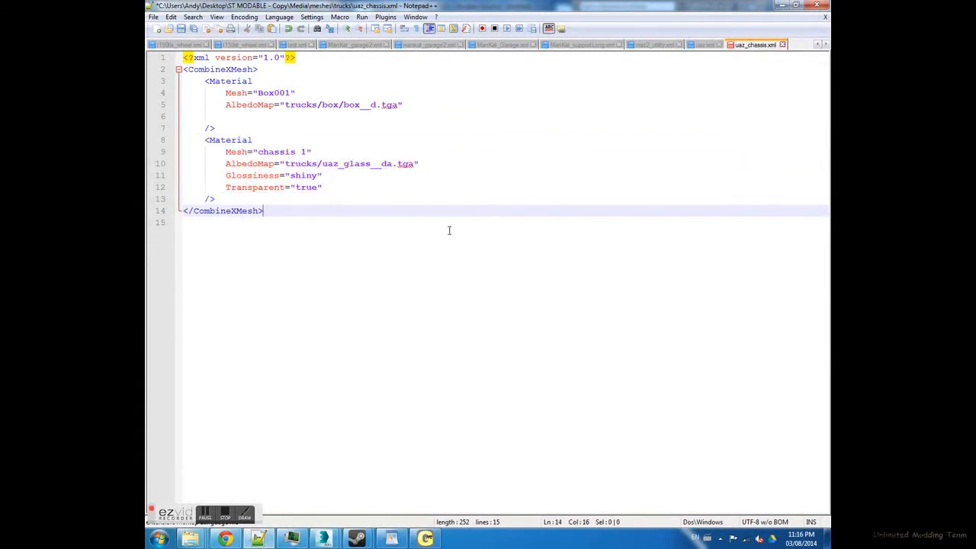
{"action": "key", "text": "Down"}
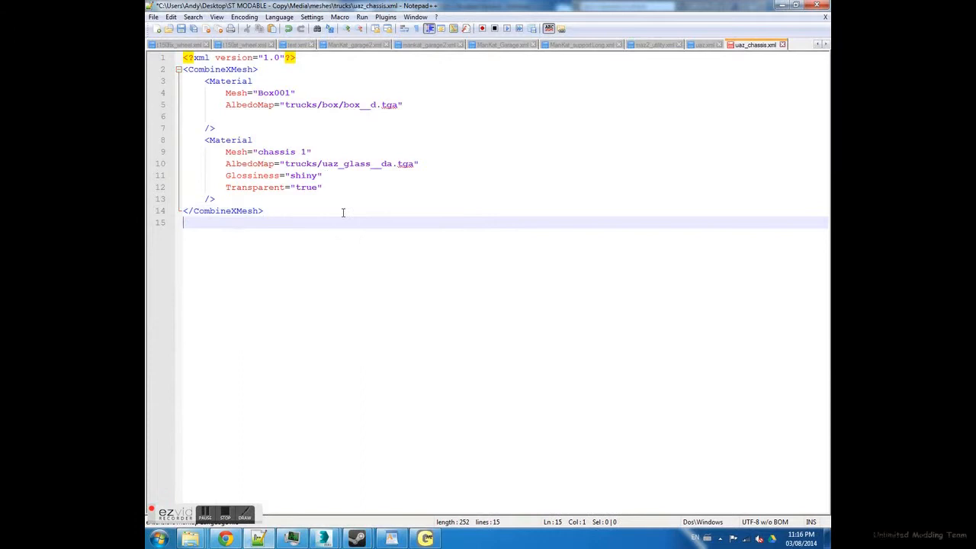
{"action": "double_click", "coordinate": [271, 152]}
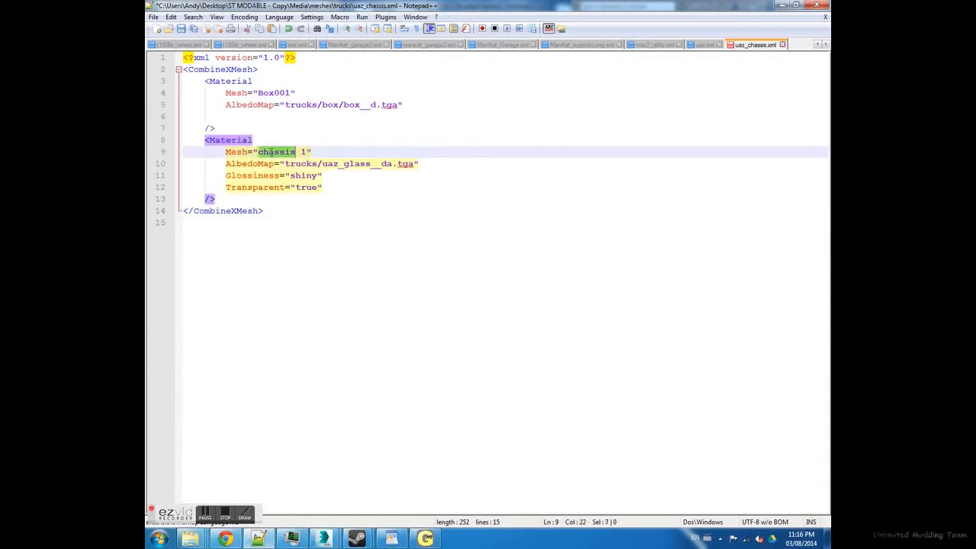
{"action": "double_click", "coordinate": [353, 165]}
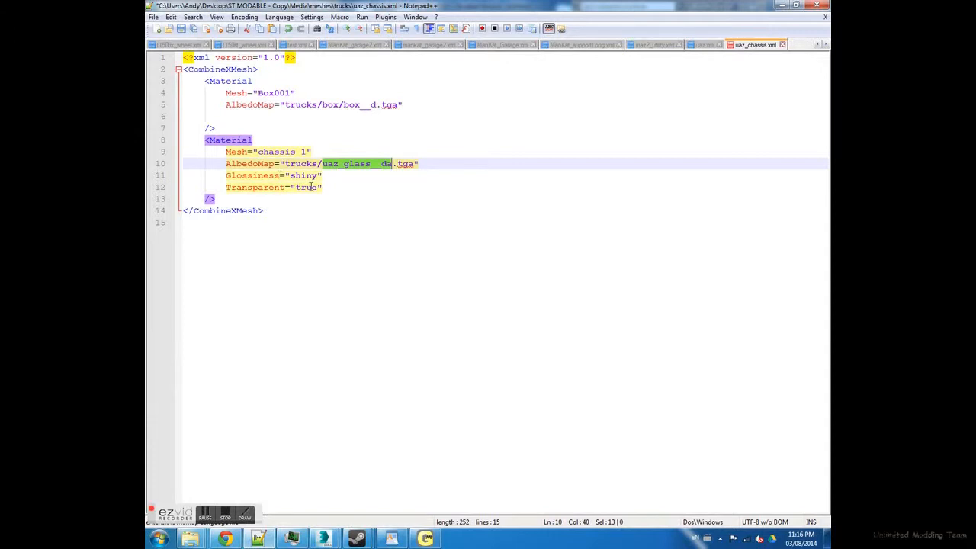
{"action": "left_click_drag", "start_coordinate": [341, 191], "coordinate": [217, 187]}
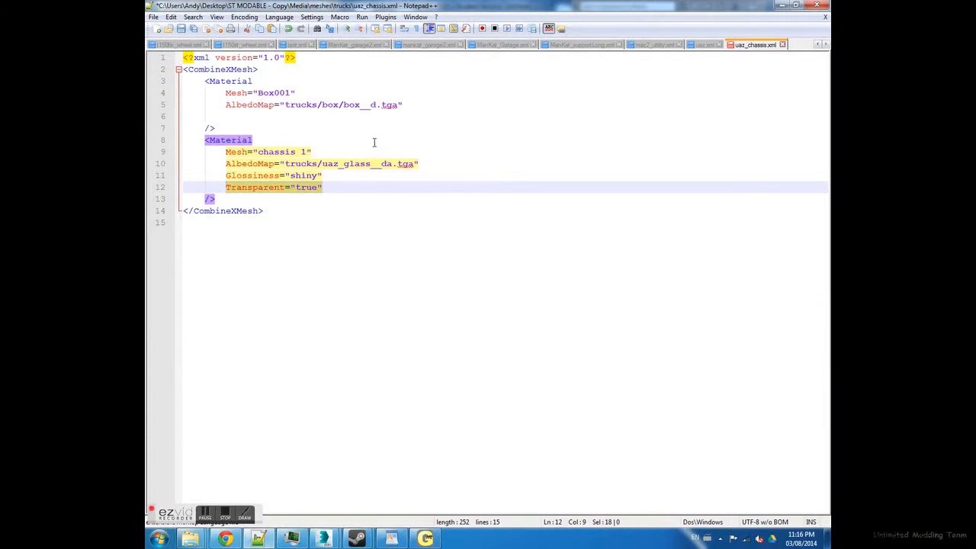
- Delete the entire second Material block for the mesh "chassis 1" from uaz_chassis.xml
{"action": "left_click", "coordinate": [303, 117]}
{"action": "left_click_drag", "start_coordinate": [198, 133], "coordinate": [348, 208]}
{"action": "left_click", "coordinate": [227, 150]}
{"action": "left_click_drag", "start_coordinate": [202, 138], "coordinate": [274, 200]}
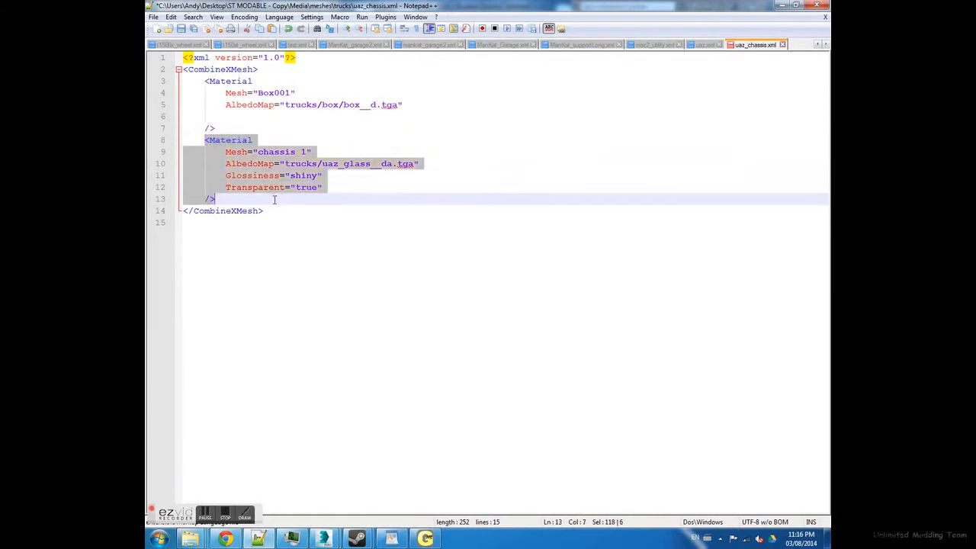
{"action": "key", "text": "BackSpace"}
{"action": "left_click", "coordinate": [216, 82]}
{"action": "left_click", "coordinate": [205, 128]}
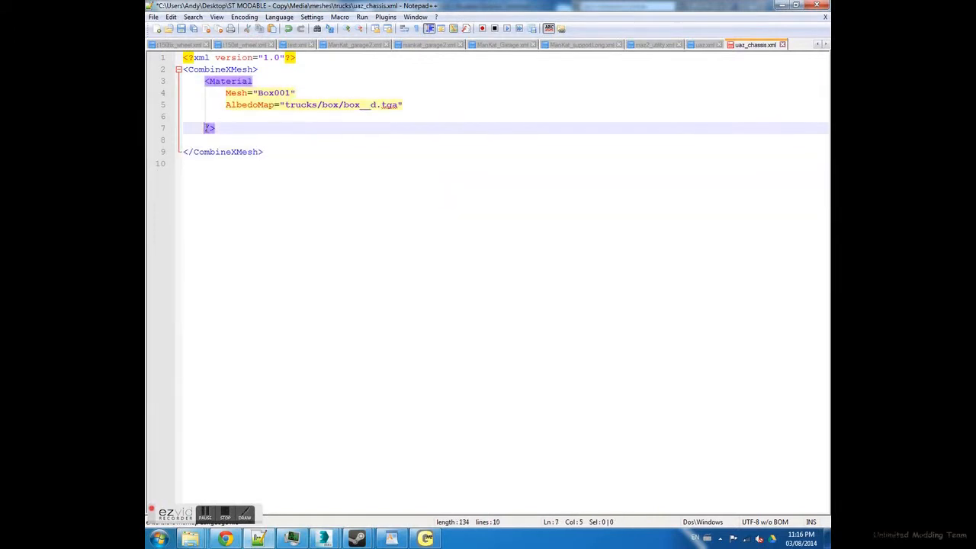
{"action": "left_click", "coordinate": [326, 119]}
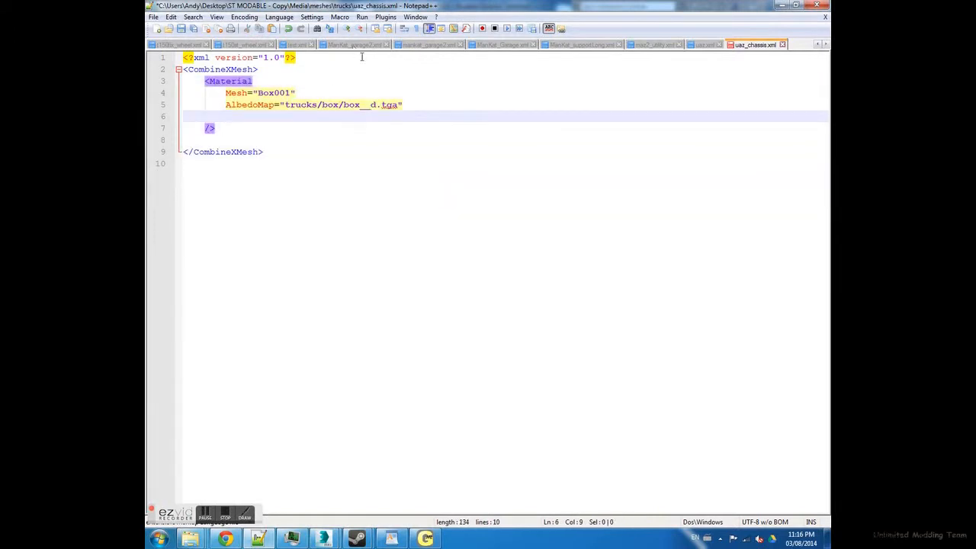
{"action": "left_click", "coordinate": [153, 17]}
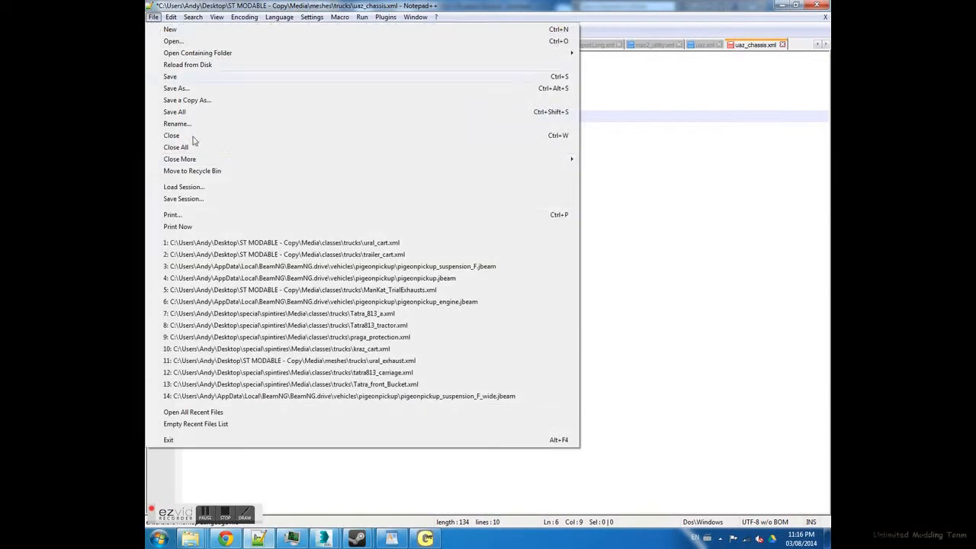
{"action": "left_click", "coordinate": [190, 87]}
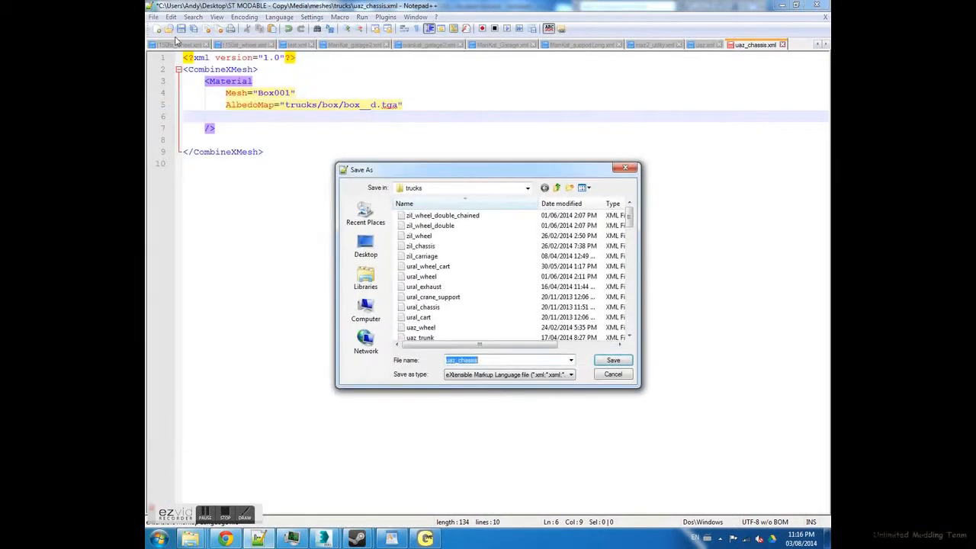
{"action": "left_click", "coordinate": [604, 374]}
- Save the edited mesh XML as a new file named box.xml in the meshes trucks folder
{"action": "left_click", "coordinate": [153, 17]}
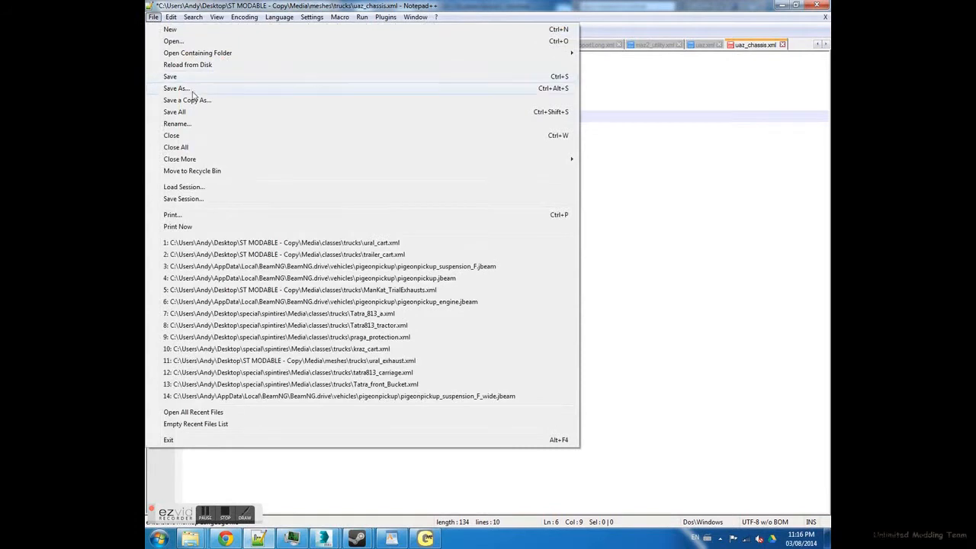
{"action": "left_click", "coordinate": [190, 87]}
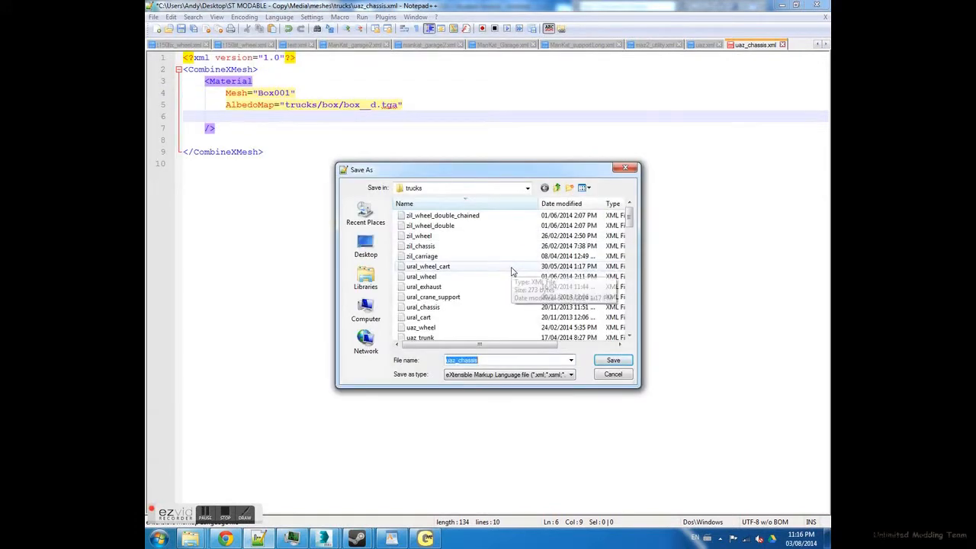
{"action": "type", "text": "box.xml"}
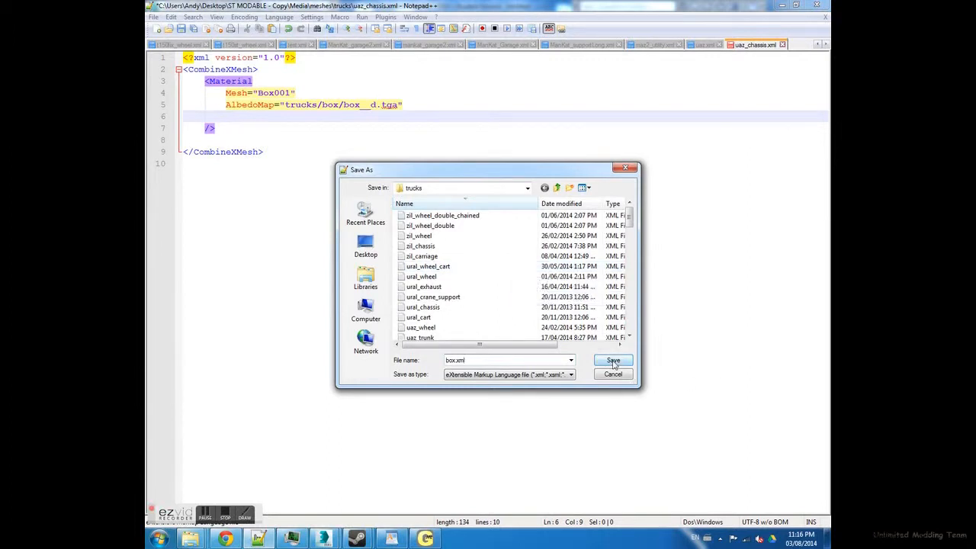
{"action": "left_click", "coordinate": [614, 361]}
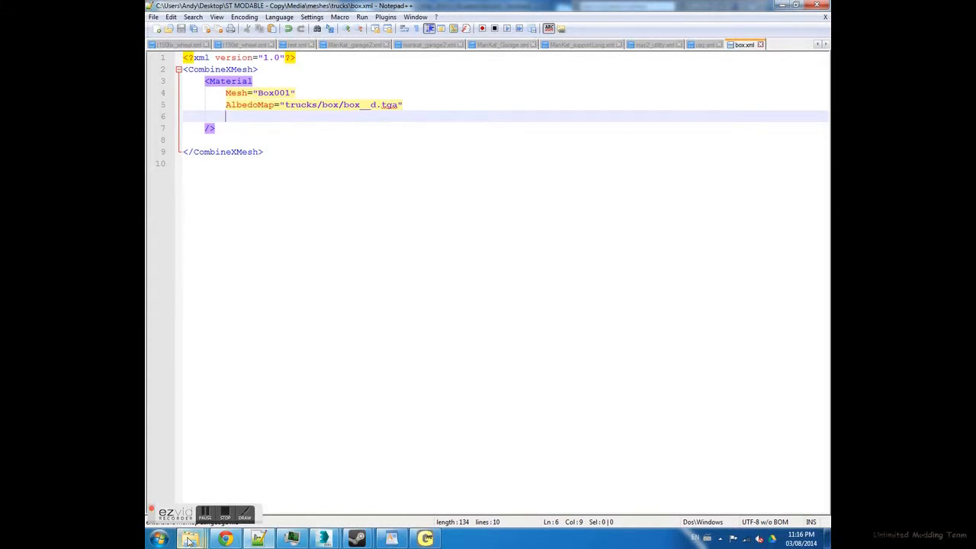
- Open maz2.xml from the Media > classes > trucks folder of ST MODABLE - Copy in Notepad++
{"action": "mouse_move", "coordinate": [189, 540]}
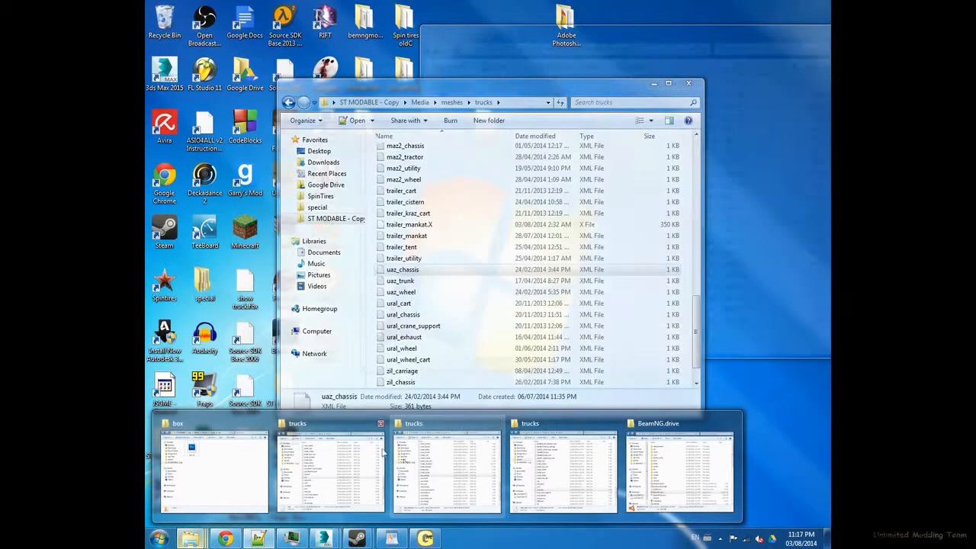
{"action": "left_click", "coordinate": [404, 452]}
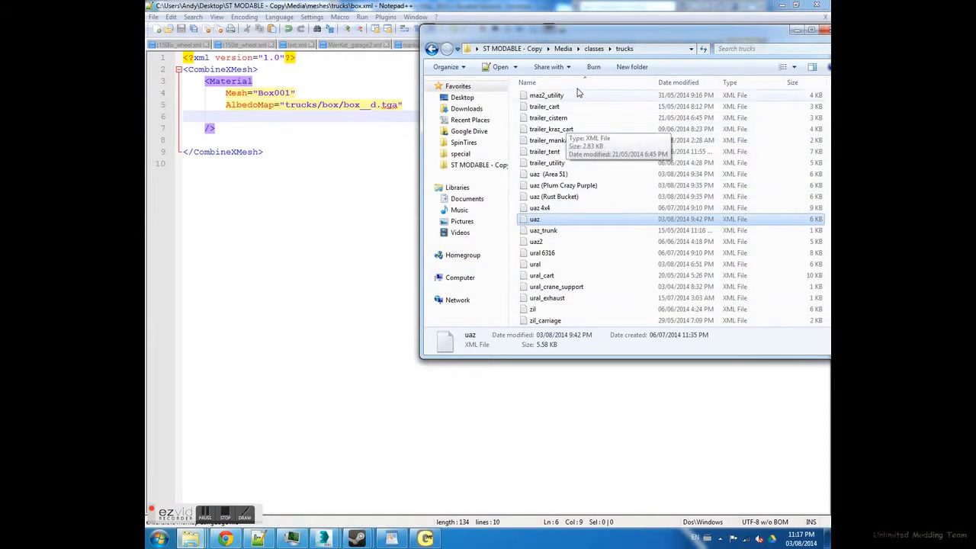
{"action": "scroll", "coordinate": [581, 100], "scroll_direction": "up", "scroll_amount": 1}
{"action": "scroll", "coordinate": [582, 102], "scroll_direction": "up", "scroll_amount": 1}
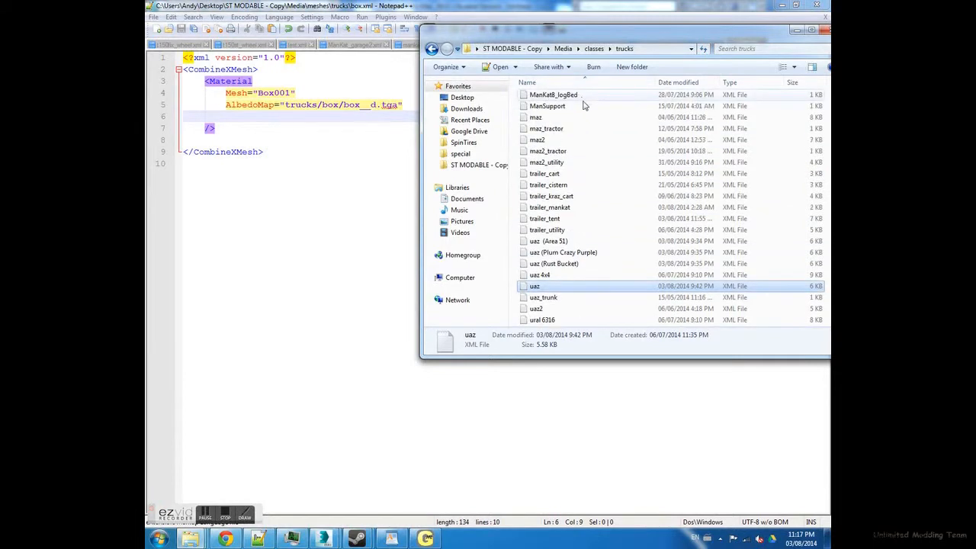
{"action": "left_click", "coordinate": [550, 142]}
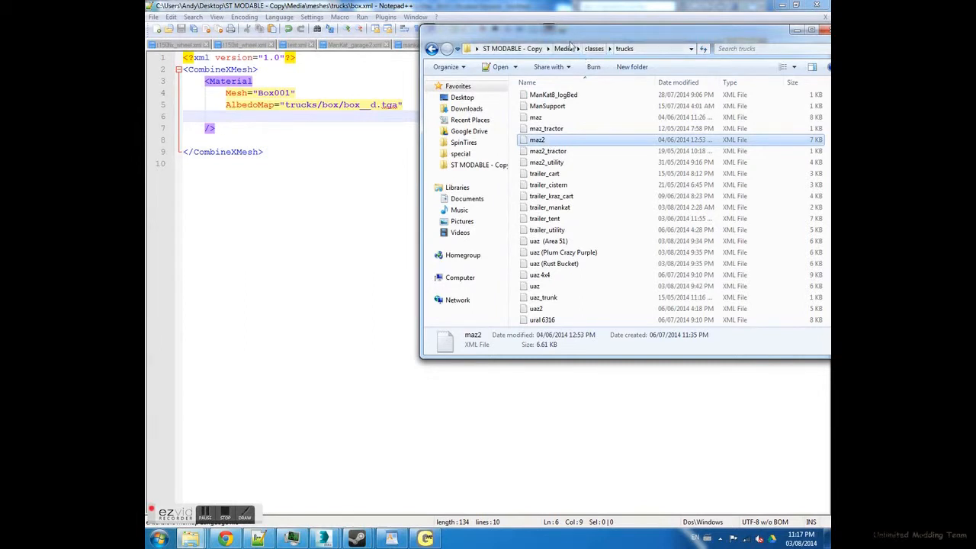
{"action": "double_click", "coordinate": [603, 141]}
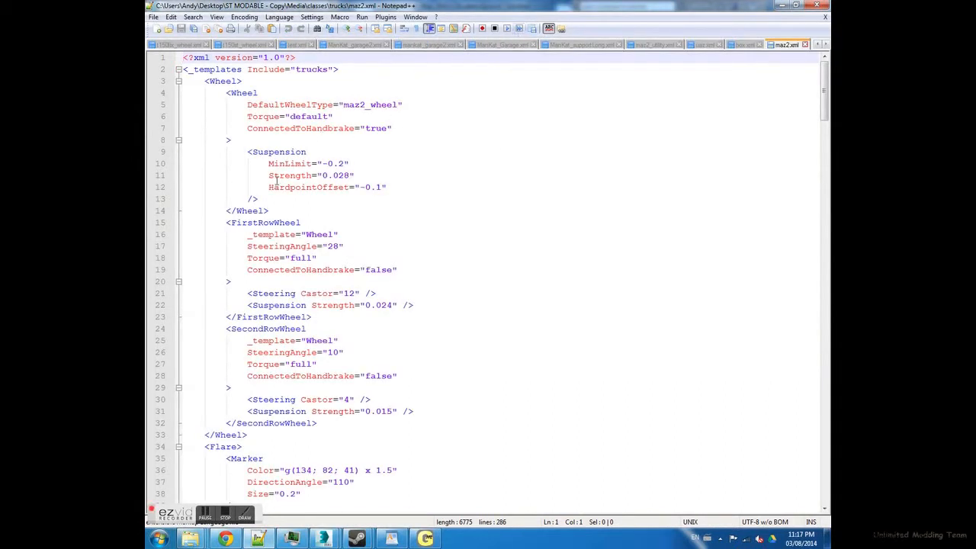
- Find the PhysicsModel line in maz2.xml and select the mesh file name in its Mesh attribute
{"action": "scroll", "coordinate": [420, 176], "scroll_direction": "down", "scroll_amount": 9}
{"action": "scroll", "coordinate": [420, 175], "scroll_direction": "down", "scroll_amount": 20}
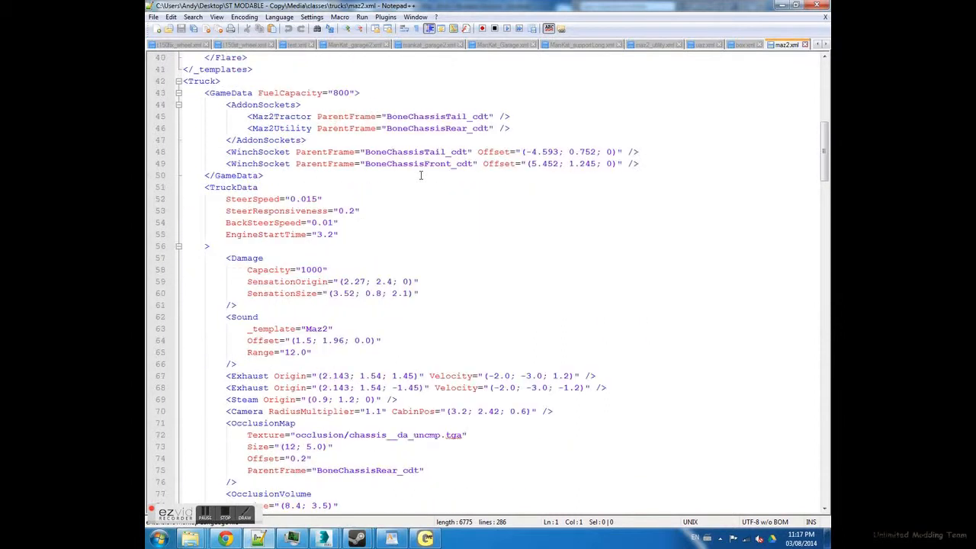
{"action": "scroll", "coordinate": [391, 214], "scroll_direction": "down", "scroll_amount": 18}
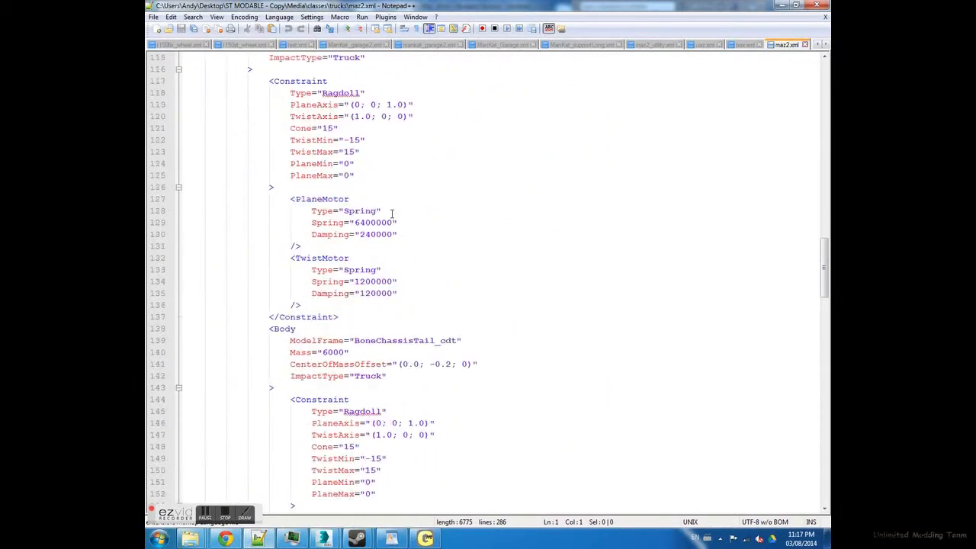
{"action": "scroll", "coordinate": [360, 353], "scroll_direction": "down", "scroll_amount": 12}
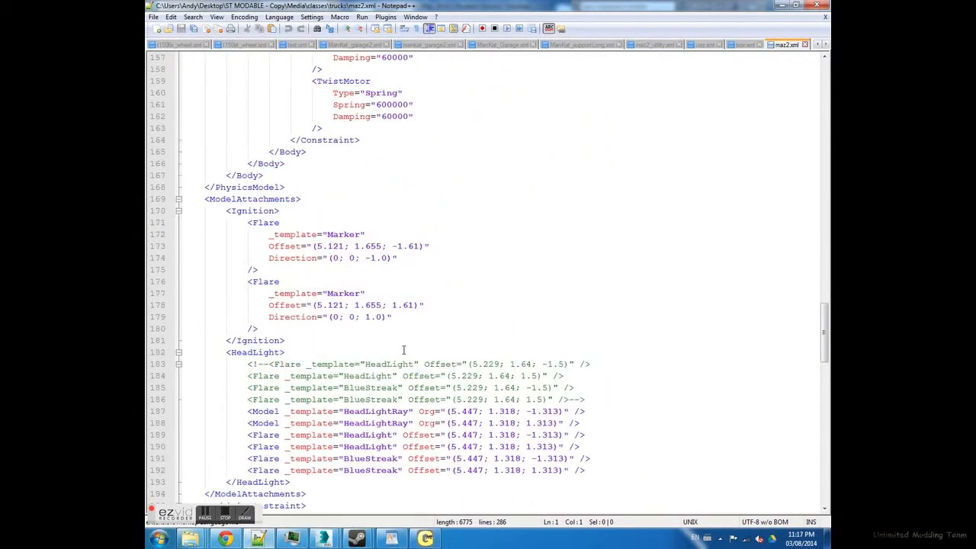
{"action": "scroll", "coordinate": [353, 324], "scroll_direction": "up", "scroll_amount": 20}
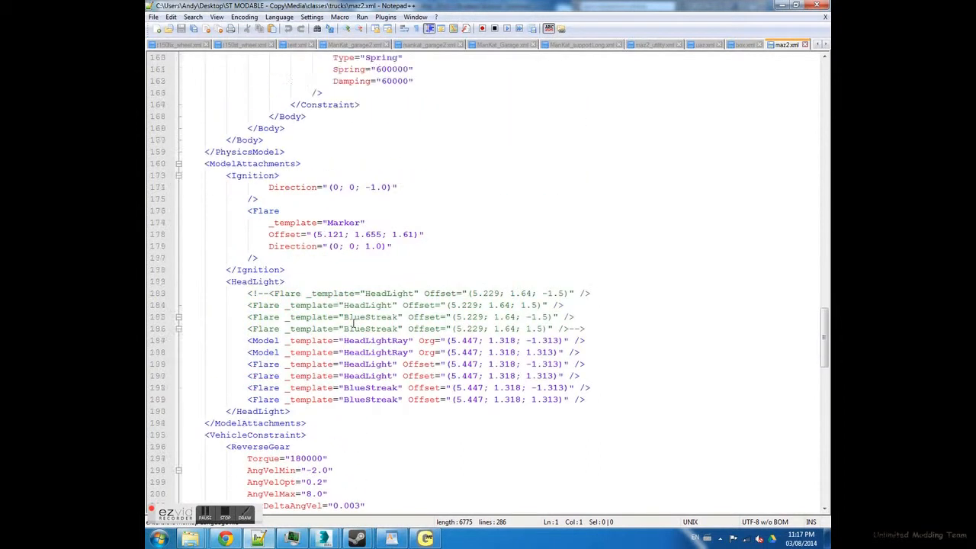
{"action": "scroll", "coordinate": [354, 226], "scroll_direction": "up", "scroll_amount": 3}
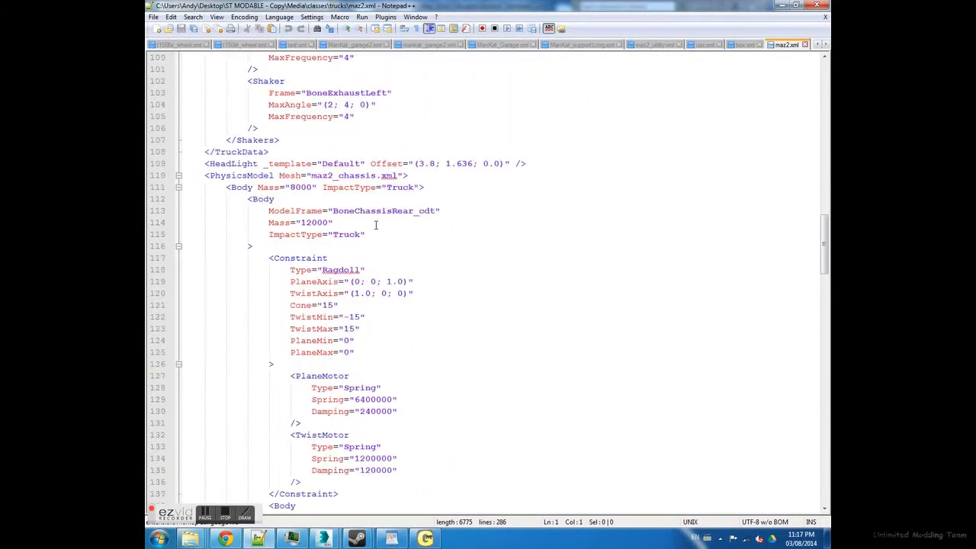
{"action": "double_click", "coordinate": [366, 175]}
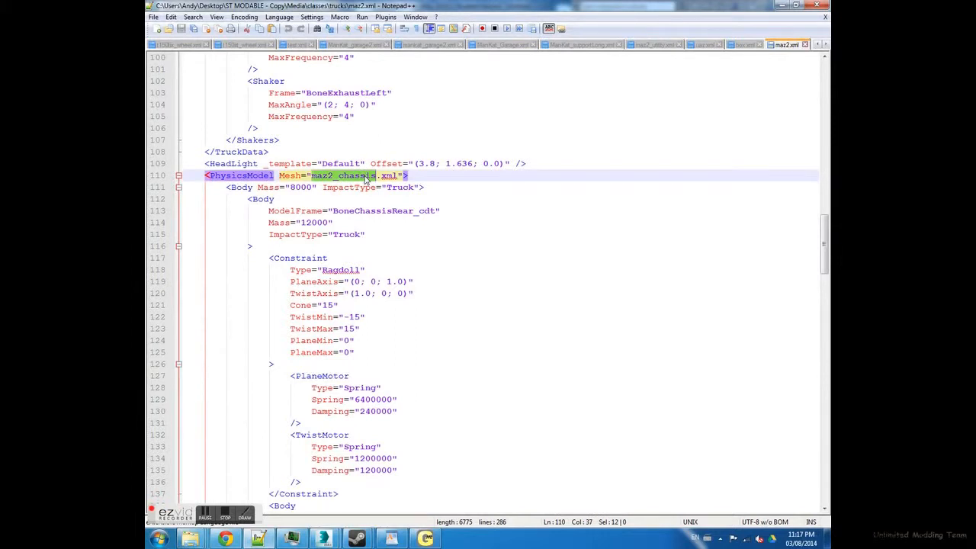
- Review the Material block in box.xml and return to the PhysicsModel line in maz2.xml
{"action": "left_click", "coordinate": [747, 47]}
{"action": "left_click_drag", "start_coordinate": [228, 140], "coordinate": [189, 82]}
{"action": "left_click", "coordinate": [317, 129]}
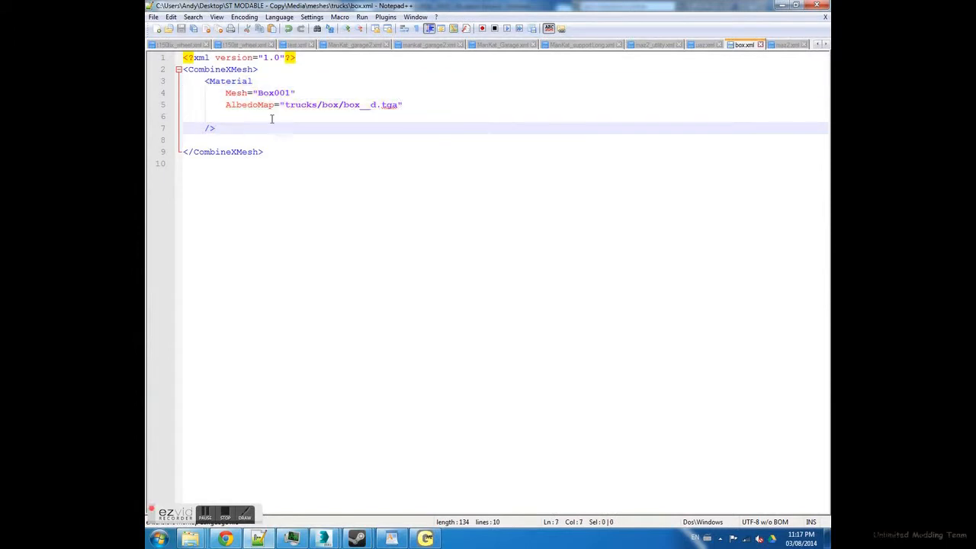
{"action": "left_click_drag", "start_coordinate": [291, 145], "coordinate": [204, 81]}
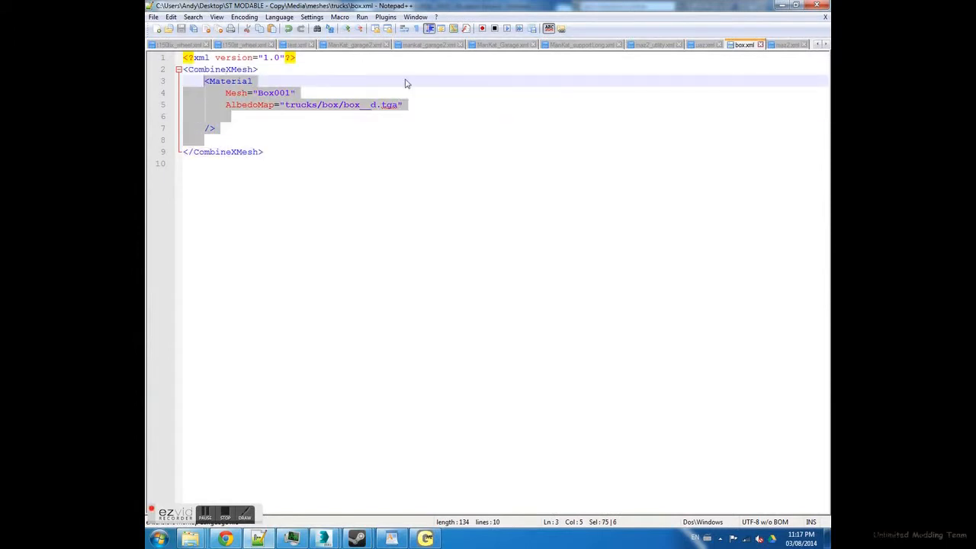
{"action": "left_click", "coordinate": [785, 45]}
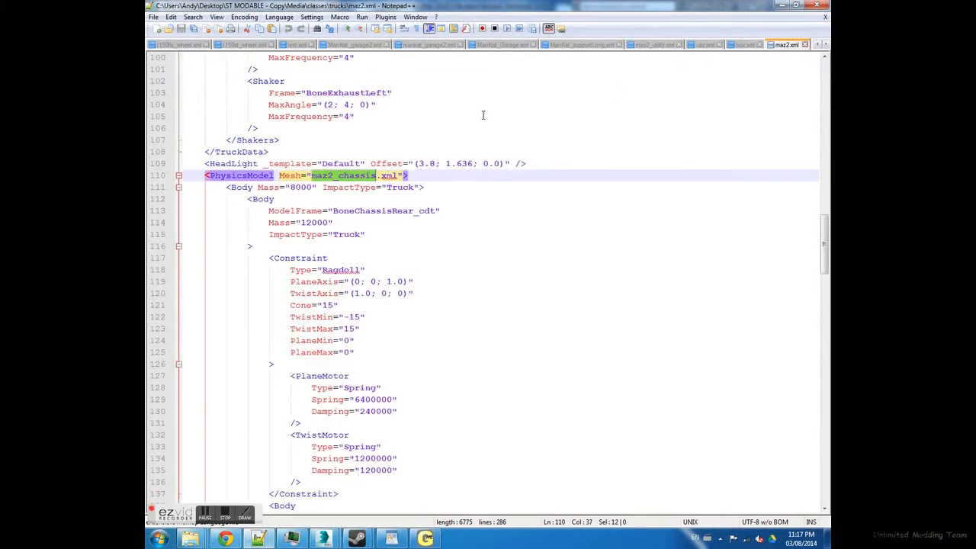
- Change the PhysicsModel Mesh attribute in maz2.xml to box.xml and save the file
{"action": "type", "text": "bo"}
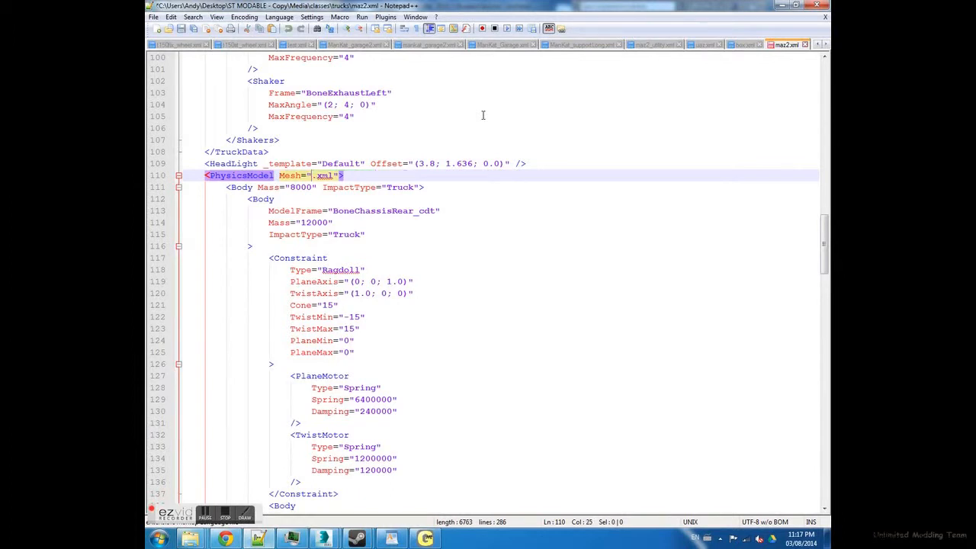
{"action": "type", "text": "x"}
{"action": "key", "text": "ctrl+s"}
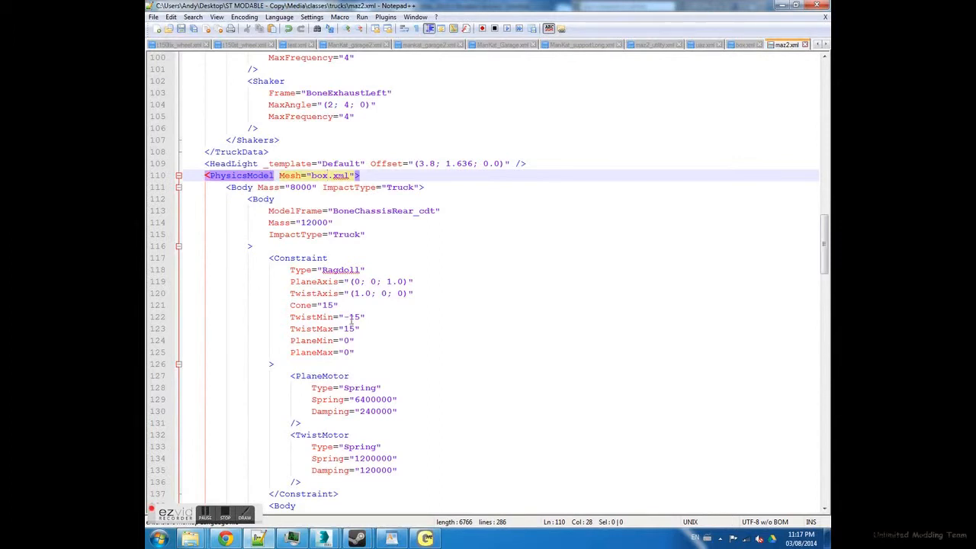
- Launch SpinTires from the ST MODABLE - Copy folder and inspect the box model on the truck in the game
{"action": "left_click", "coordinate": [190, 539]}
{"action": "left_click", "coordinate": [193, 462]}
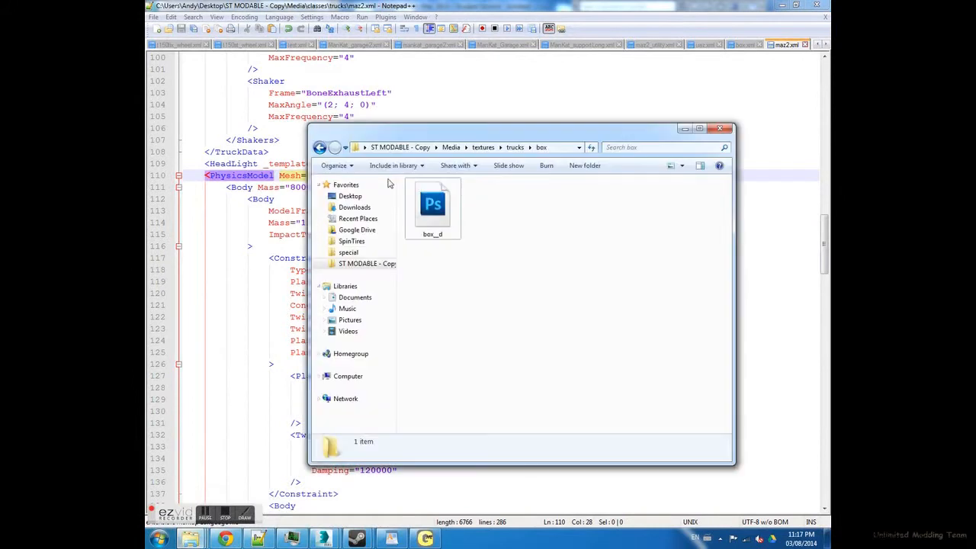
{"action": "left_click", "coordinate": [385, 148]}
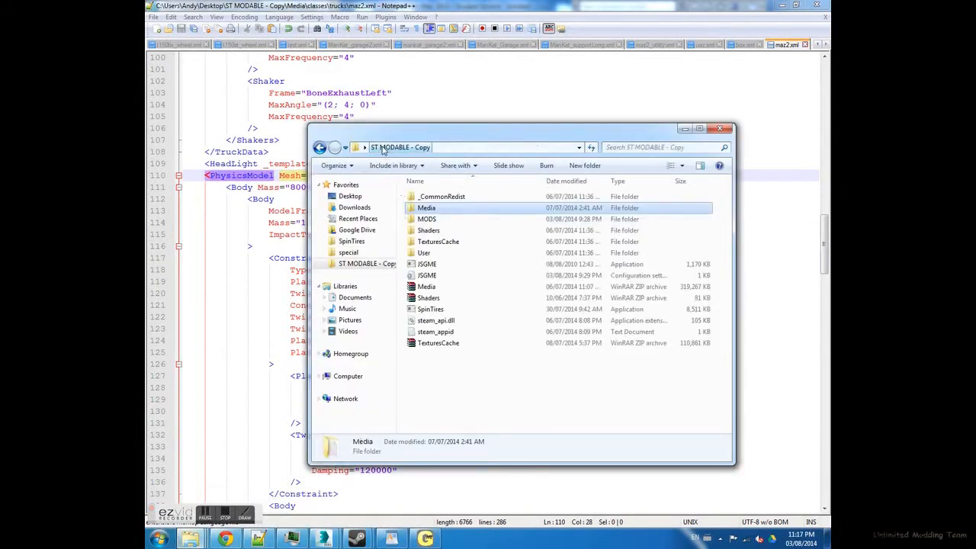
{"action": "double_click", "coordinate": [431, 309]}
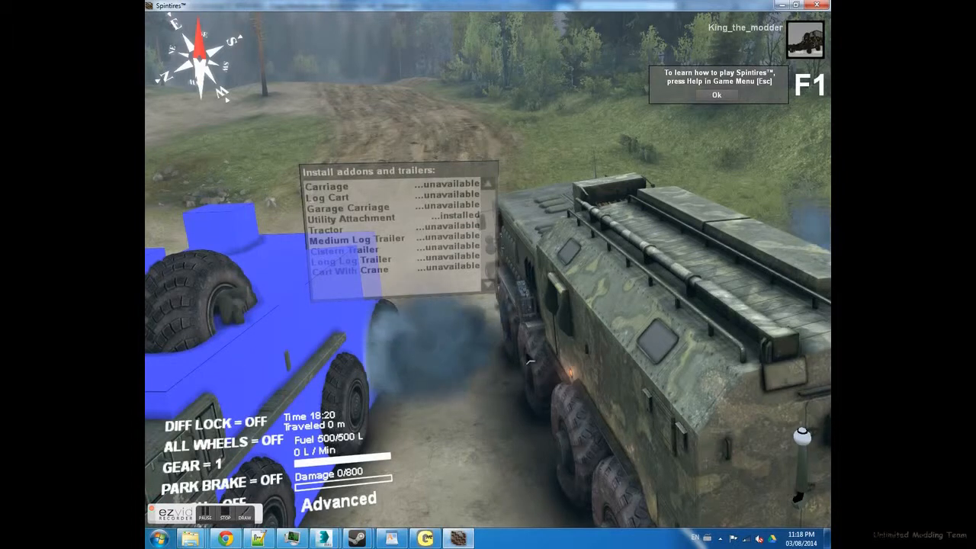
{"action": "mouse_move", "coordinate": [619, 355]}
{"action": "right_mouse_down"}
{"action": "mouse_move", "coordinate": [533, 366]}
{"action": "mouse_move", "coordinate": [206, 457]}
{"action": "mouse_move", "coordinate": [457, 382]}
{"action": "mouse_move", "coordinate": [617, 351]}
{"action": "right_mouse_up"}
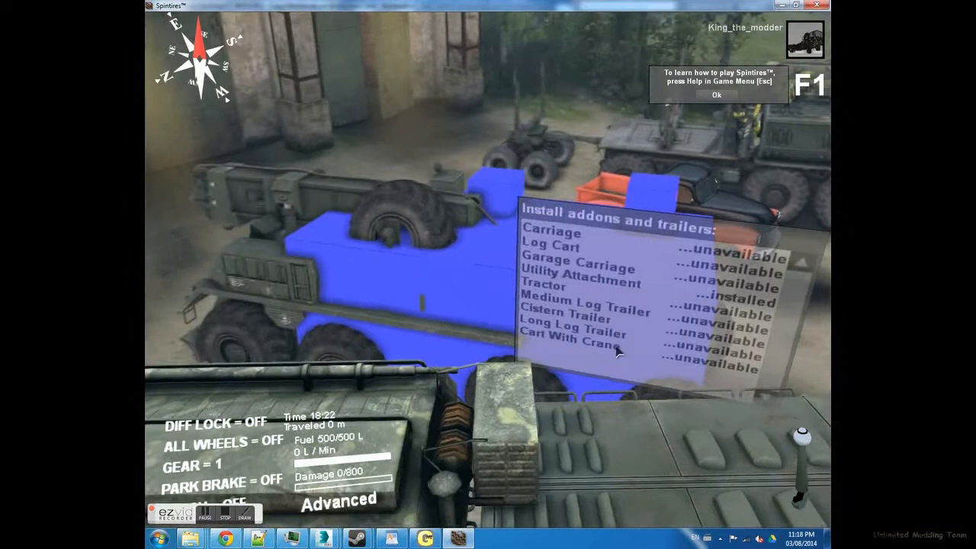